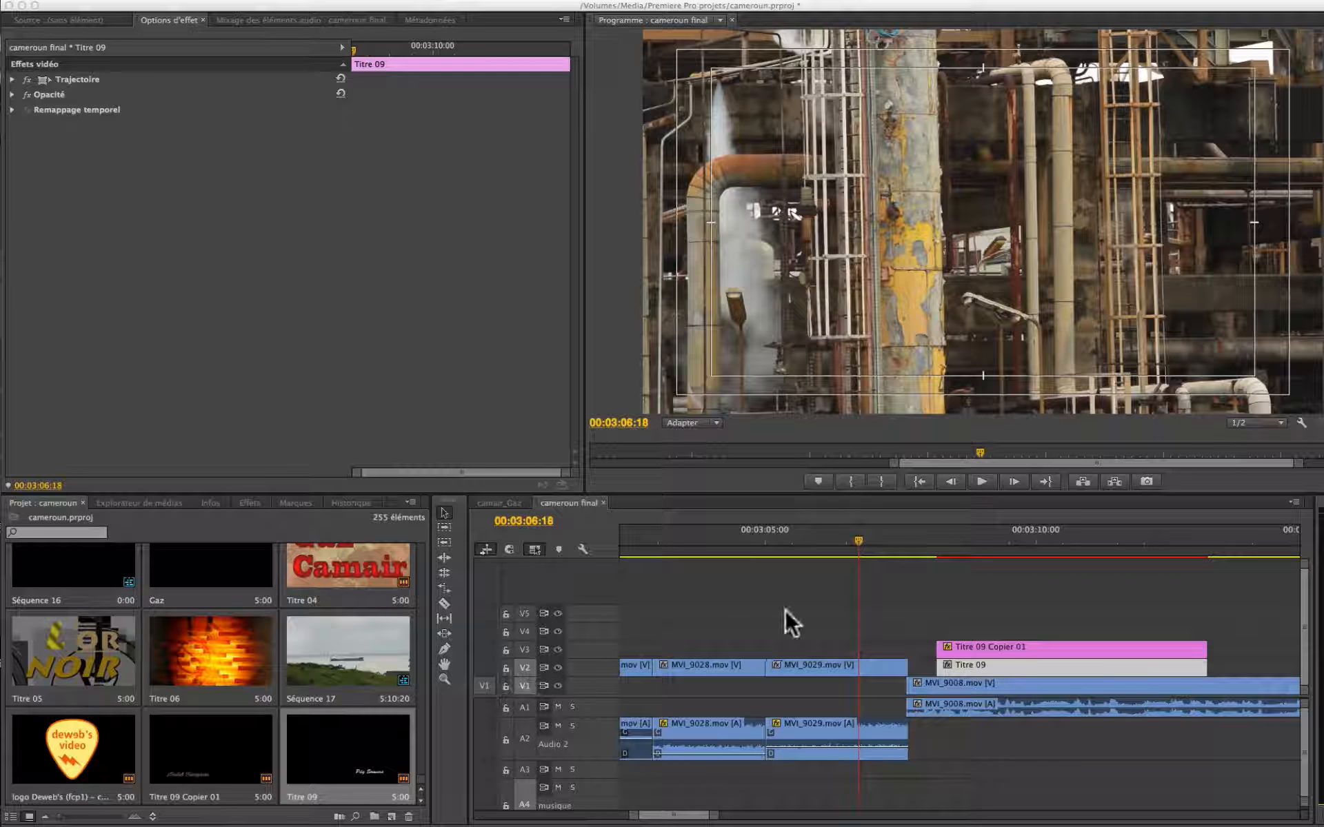
# - Enable opacity animation on the MVI_9029.mov clip on V2 and add a 100% keyframe at 00:03:07:03
pyautogui.click(846, 535)
pyautogui.click(858, 662)
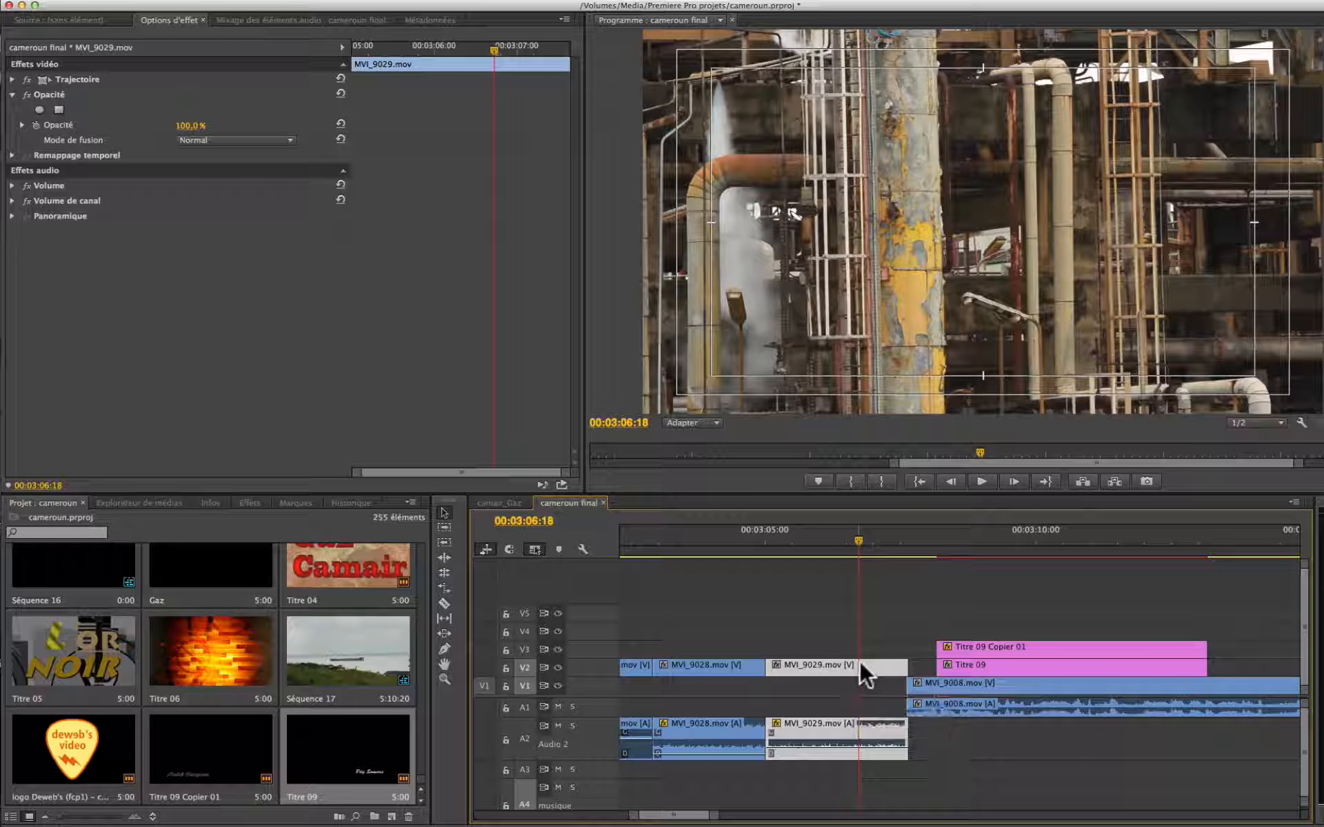
pyautogui.moveTo(859, 535)
pyautogui.mouseDown()
pyautogui.moveTo(834, 535)
pyautogui.moveTo(879, 531)
pyautogui.mouseUp()
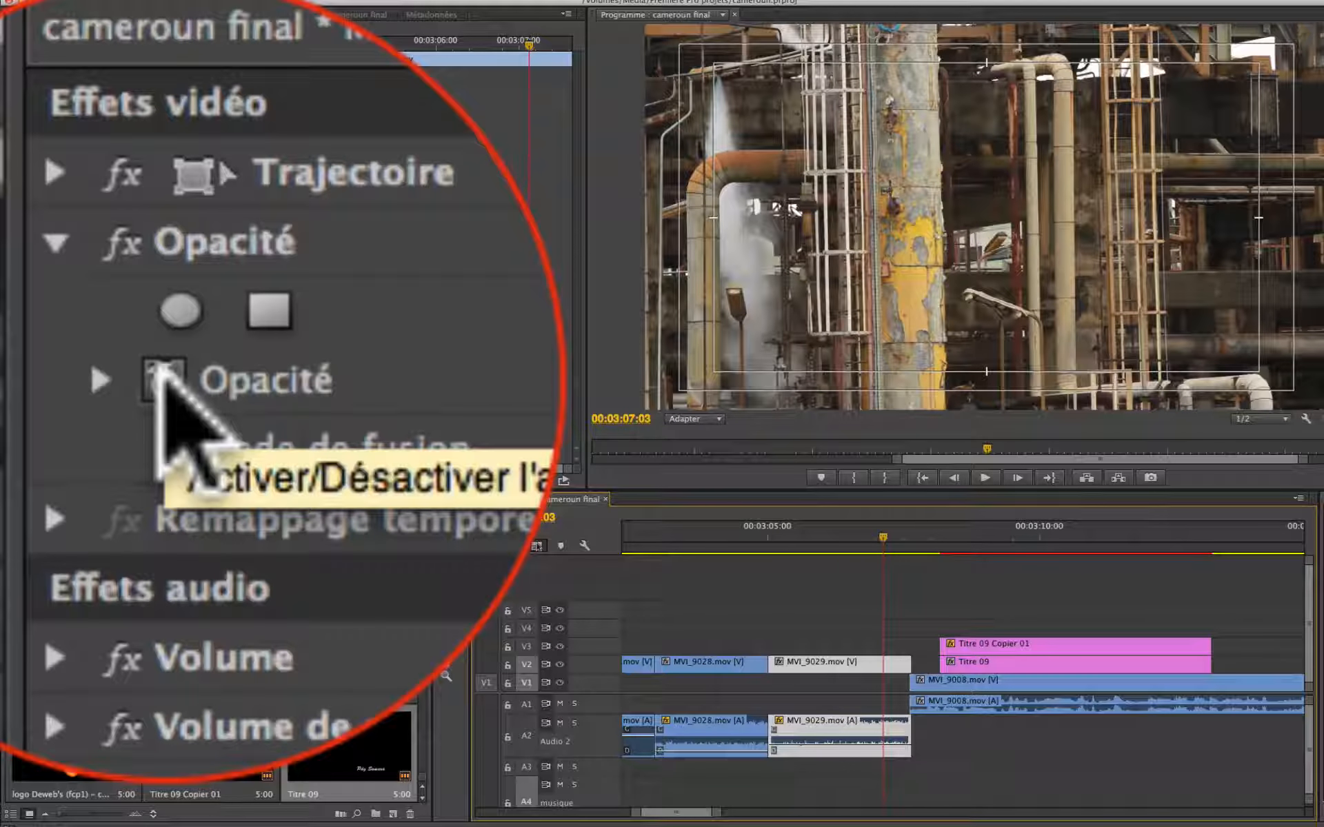
pyautogui.click(160, 378)
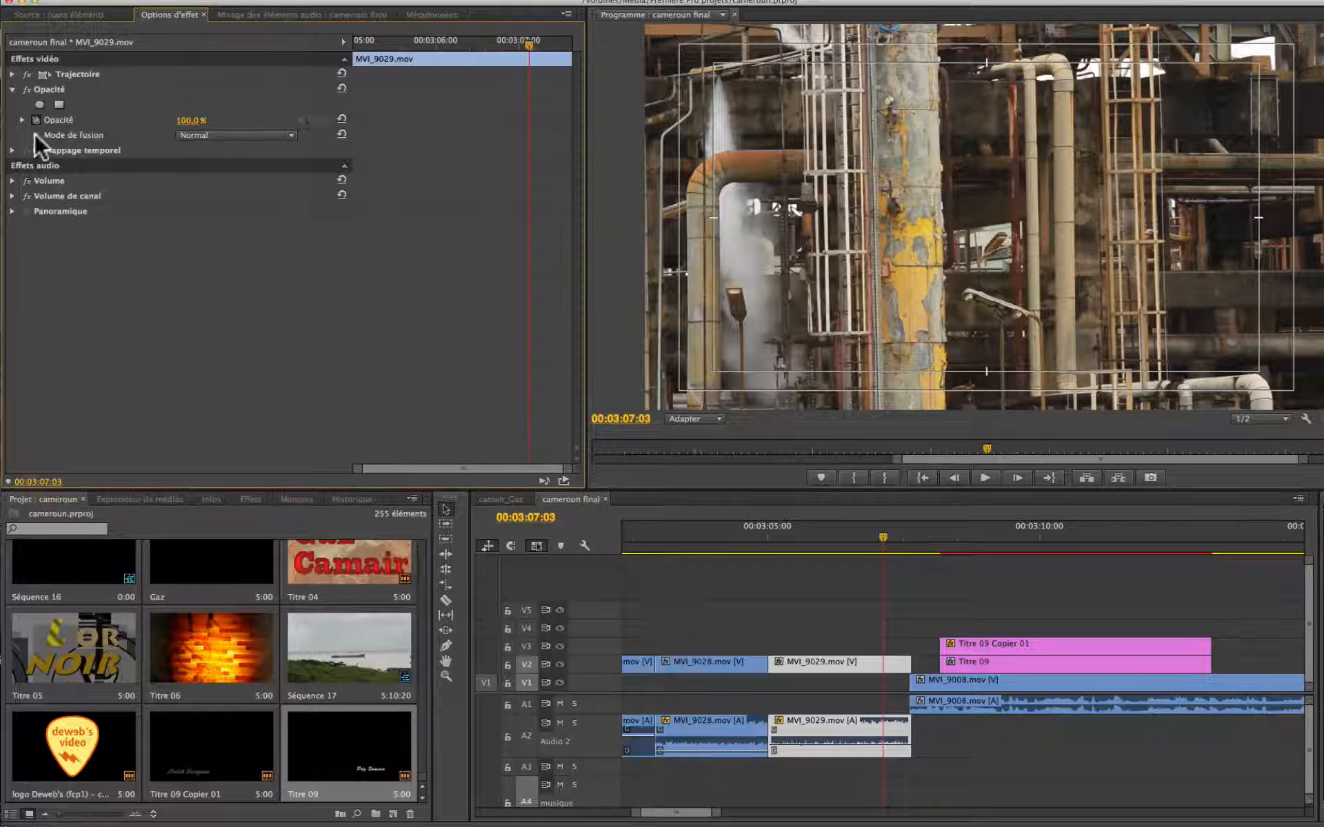
pyautogui.click(23, 119)
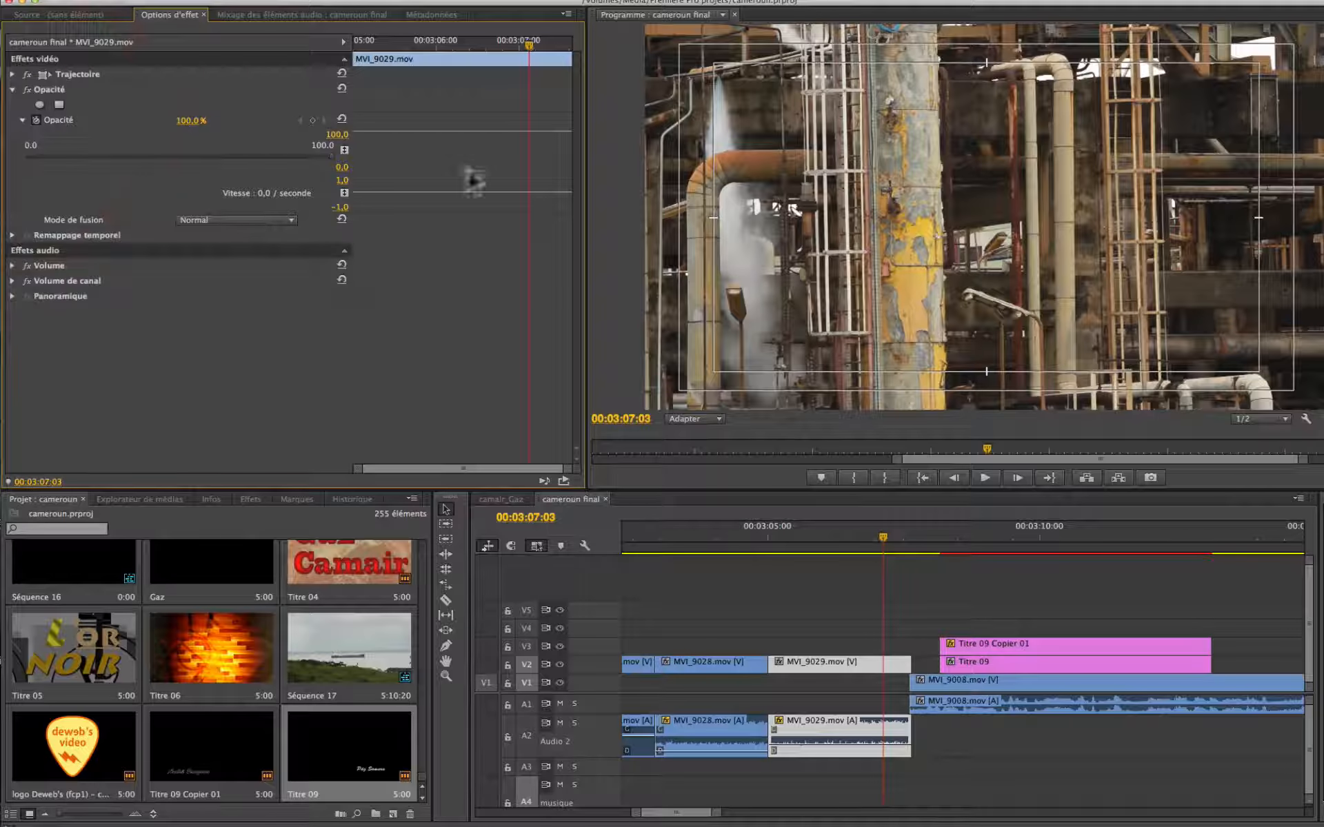
pyautogui.click(312, 119)
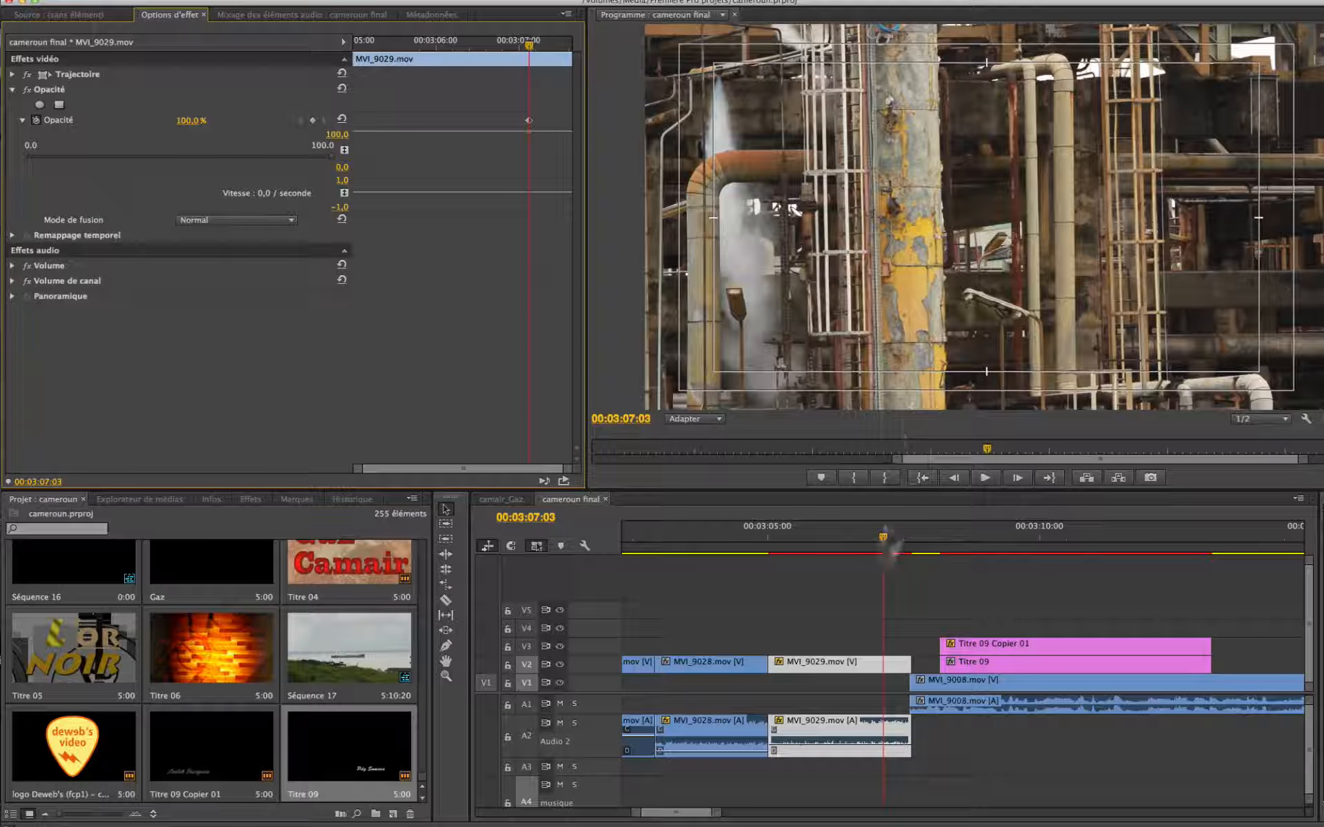
# - Set the opacity of MVI_9029.mov to 0% at the clip's end, 00:03:07:15, and preview the fade-out
pyautogui.press('Down')
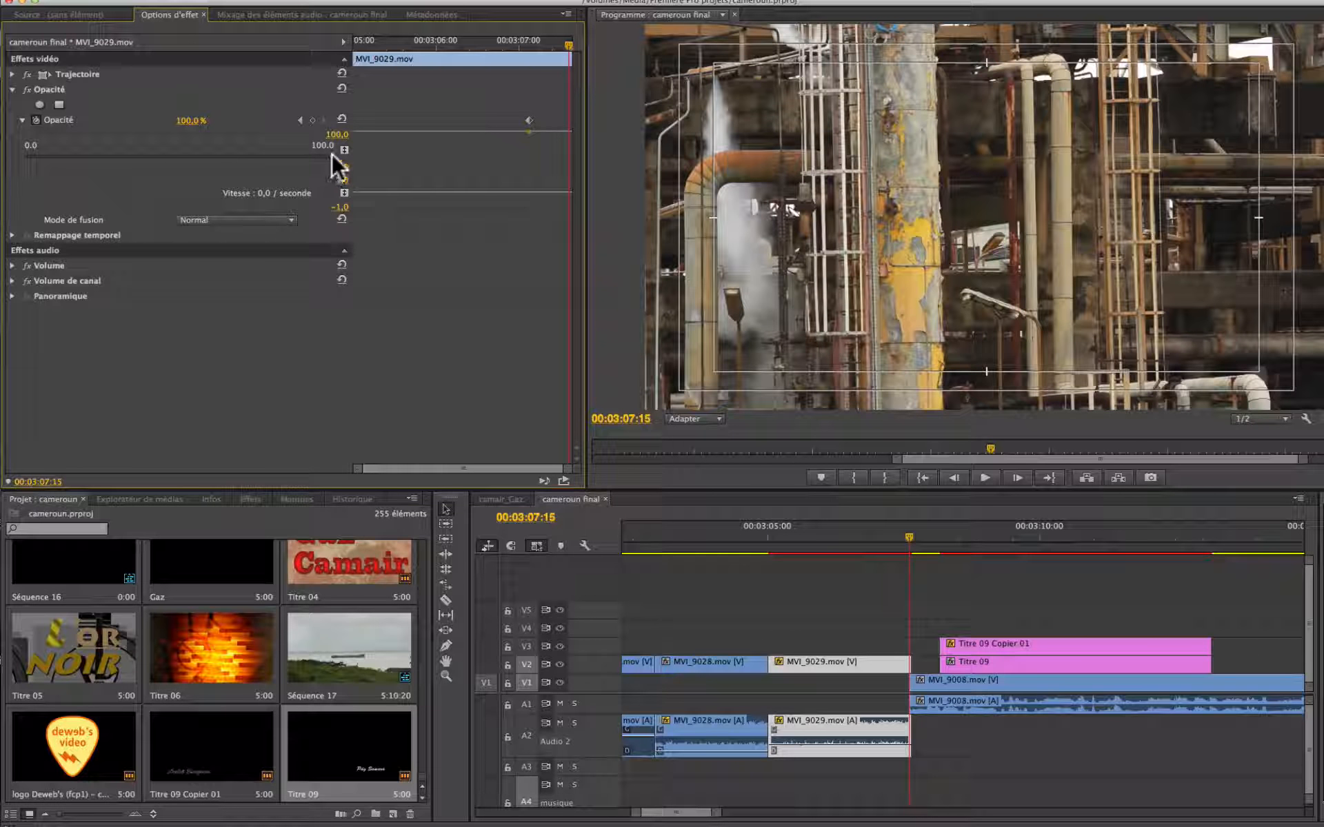
pyautogui.moveTo(336, 164); pyautogui.dragTo(7, 162)
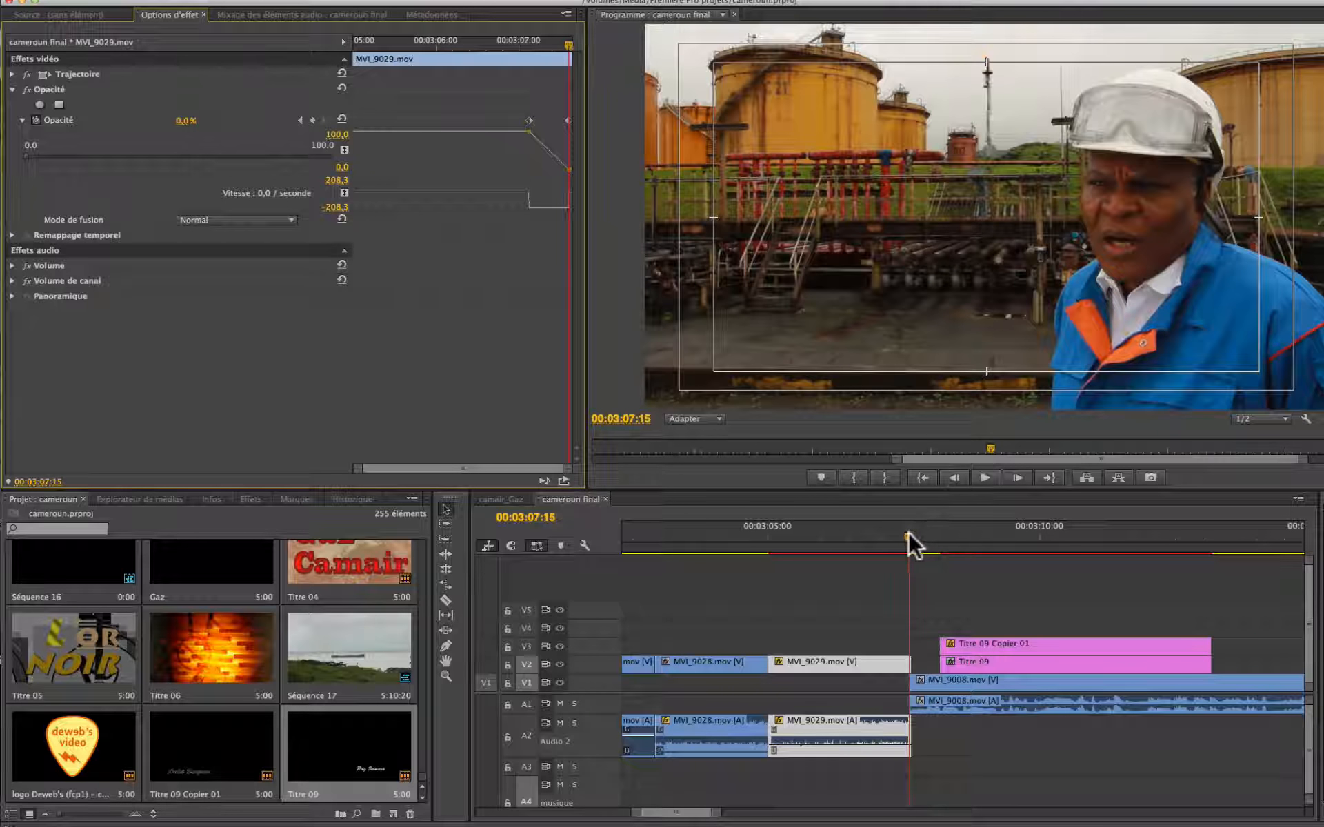
pyautogui.click(859, 532)
pyautogui.press('space')
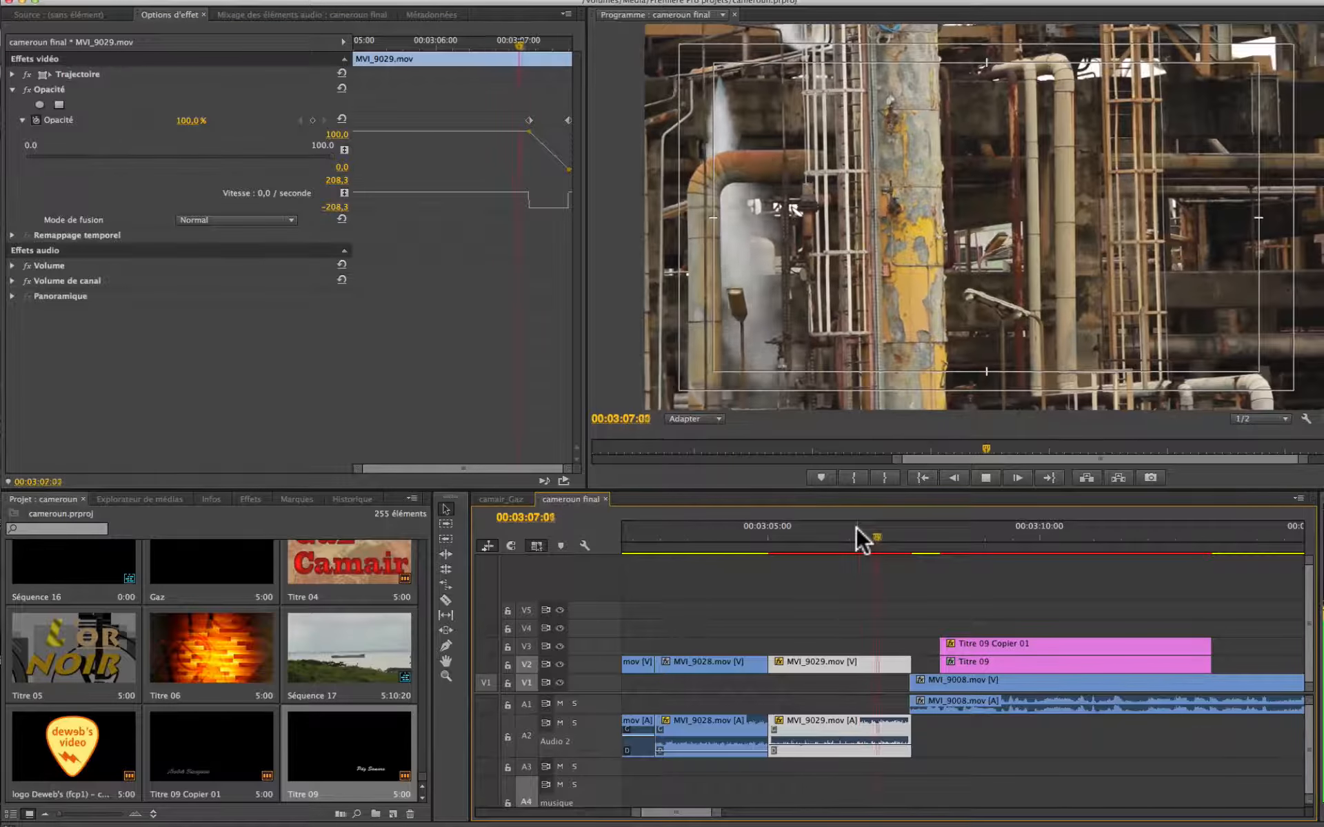
pyautogui.moveTo(856, 527); pyautogui.dragTo(916, 536)
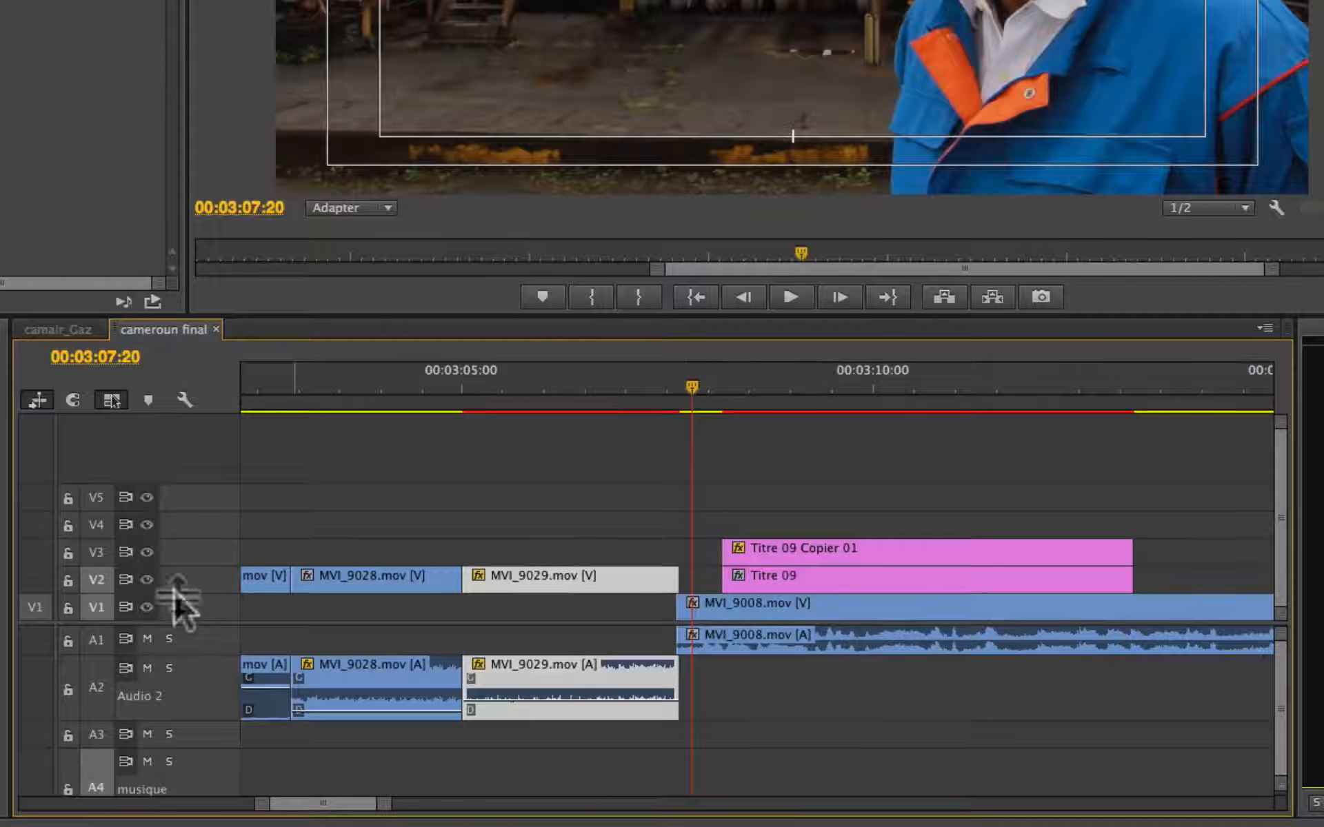
# - Enlarge track V1 and add an opacity keyframe on MVI_9008.mov in the timeline at about 00:03:08:02
pyautogui.moveTo(193, 597)
pyautogui.mouseDown()
pyautogui.moveTo(192, 531)
pyautogui.moveTo(193, 542)
pyautogui.mouseUp()
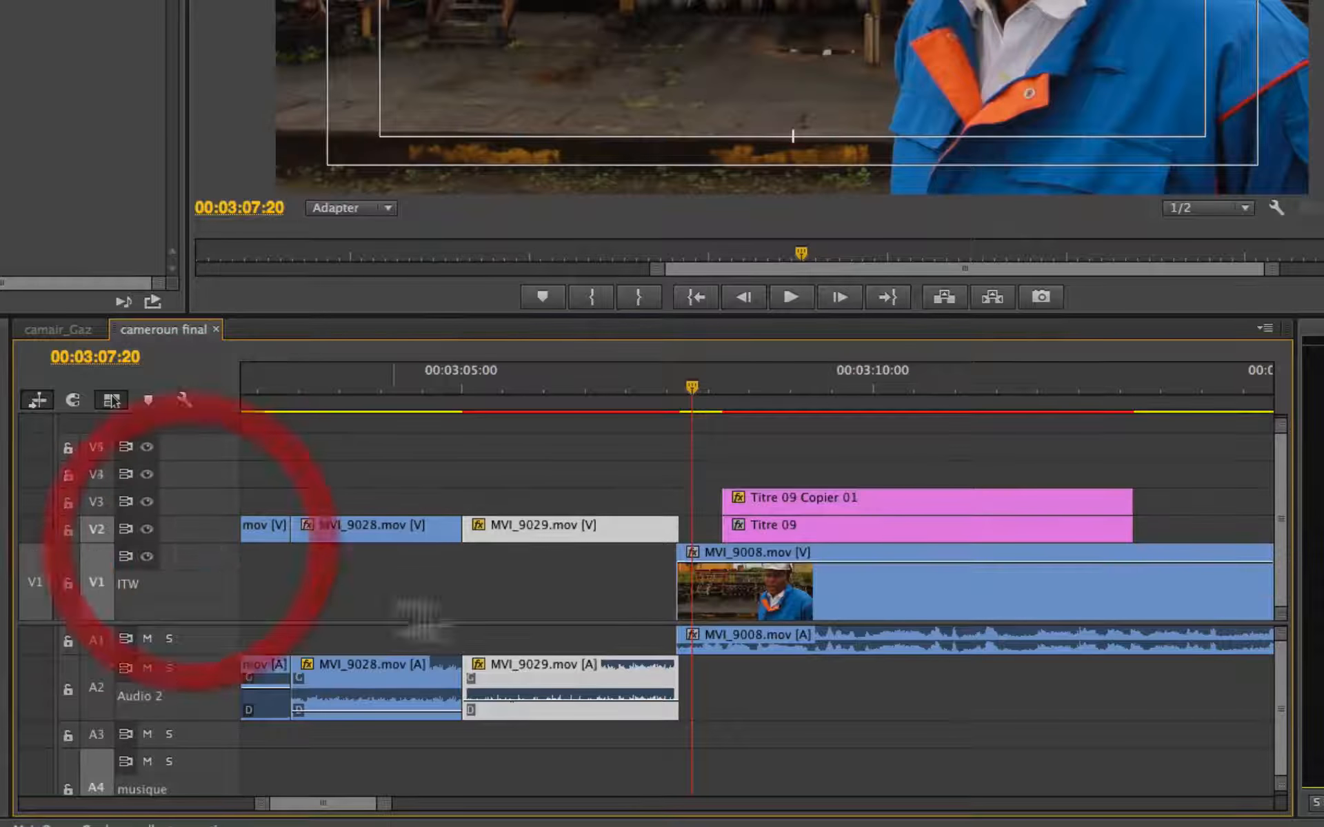
pyautogui.moveTo(694, 386); pyautogui.dragTo(715, 387)
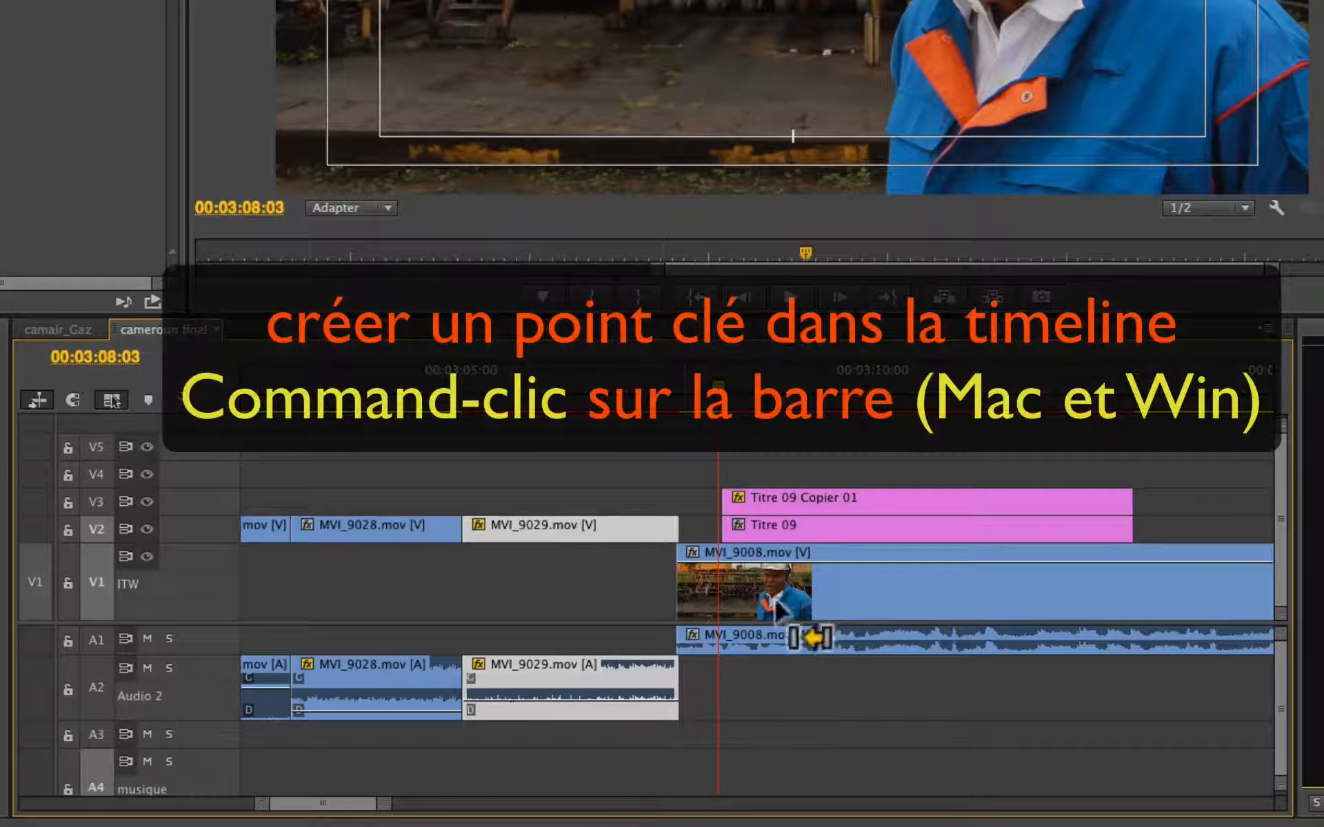
pyautogui.click(717, 569)
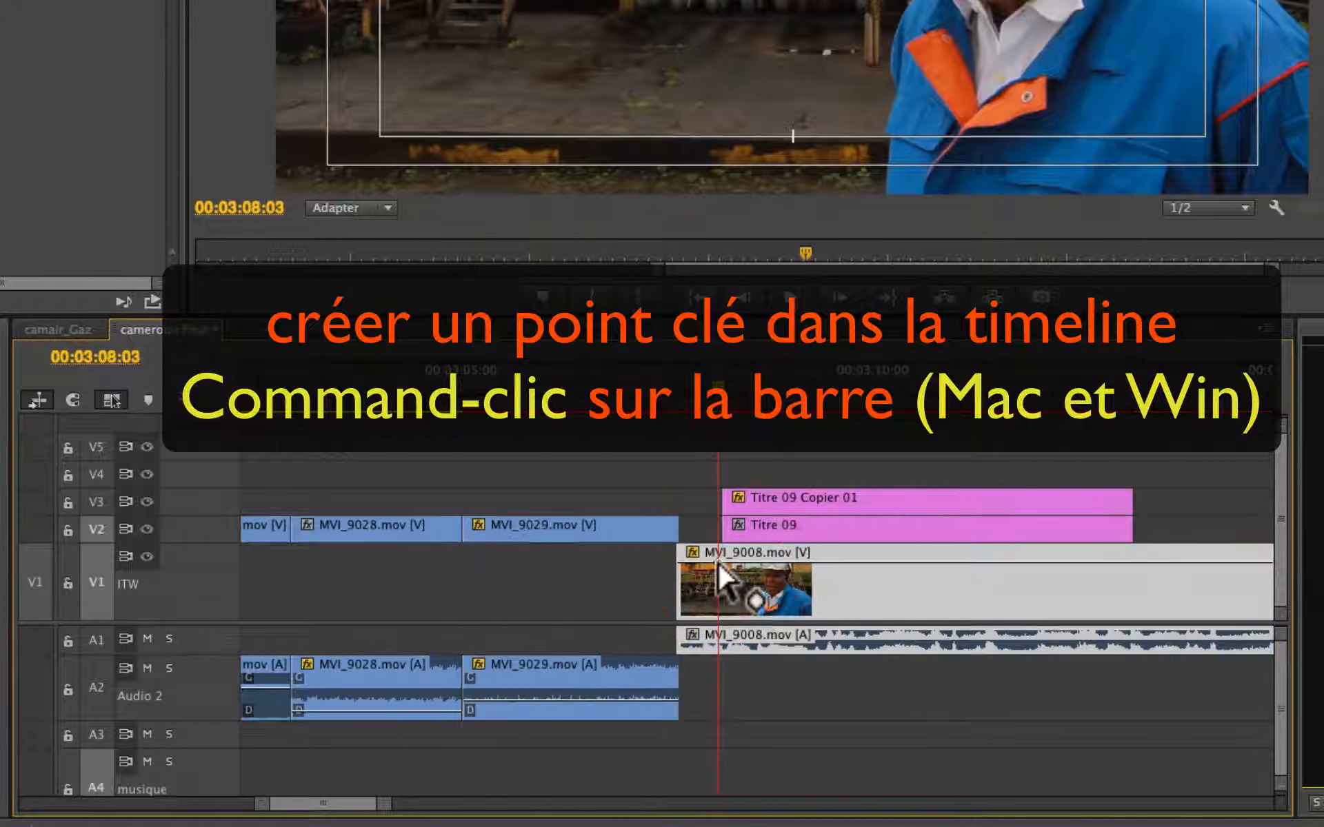
# - Set the opacity of MVI_9008.mov to 0% at its first frame, 00:03:07:16, and preview the fade-in
pyautogui.press('Up')
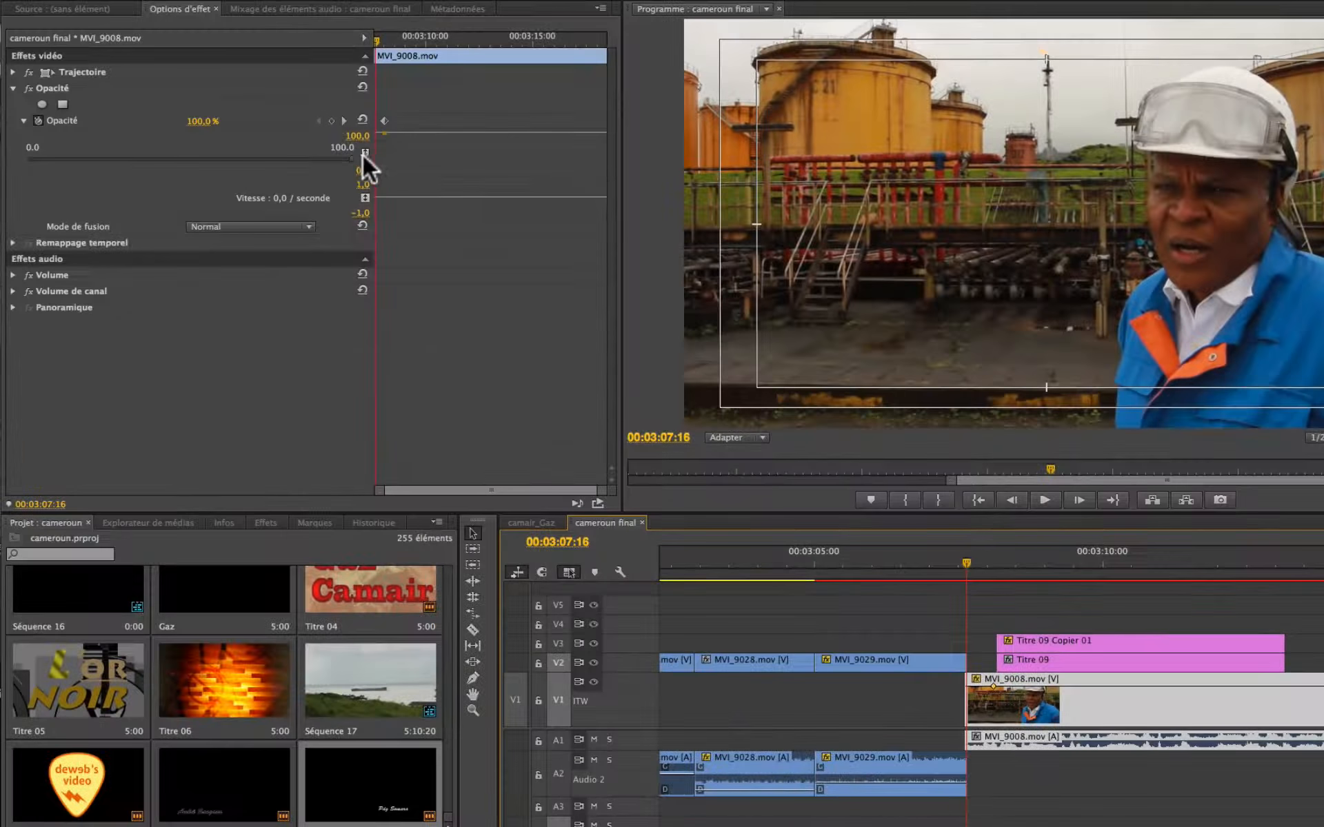
pyautogui.moveTo(349, 156); pyautogui.dragTo(7, 153)
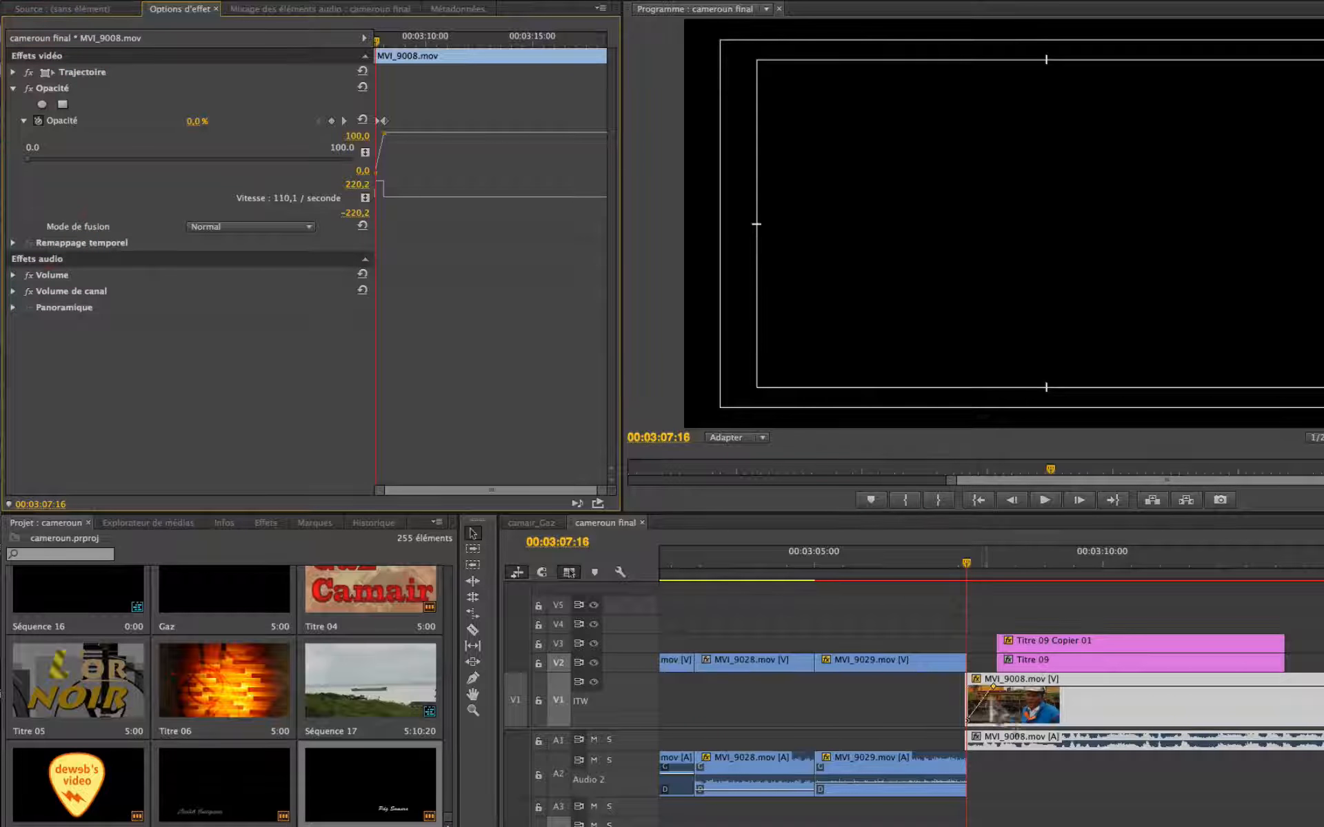
pyautogui.click(921, 561)
pyautogui.press('space')
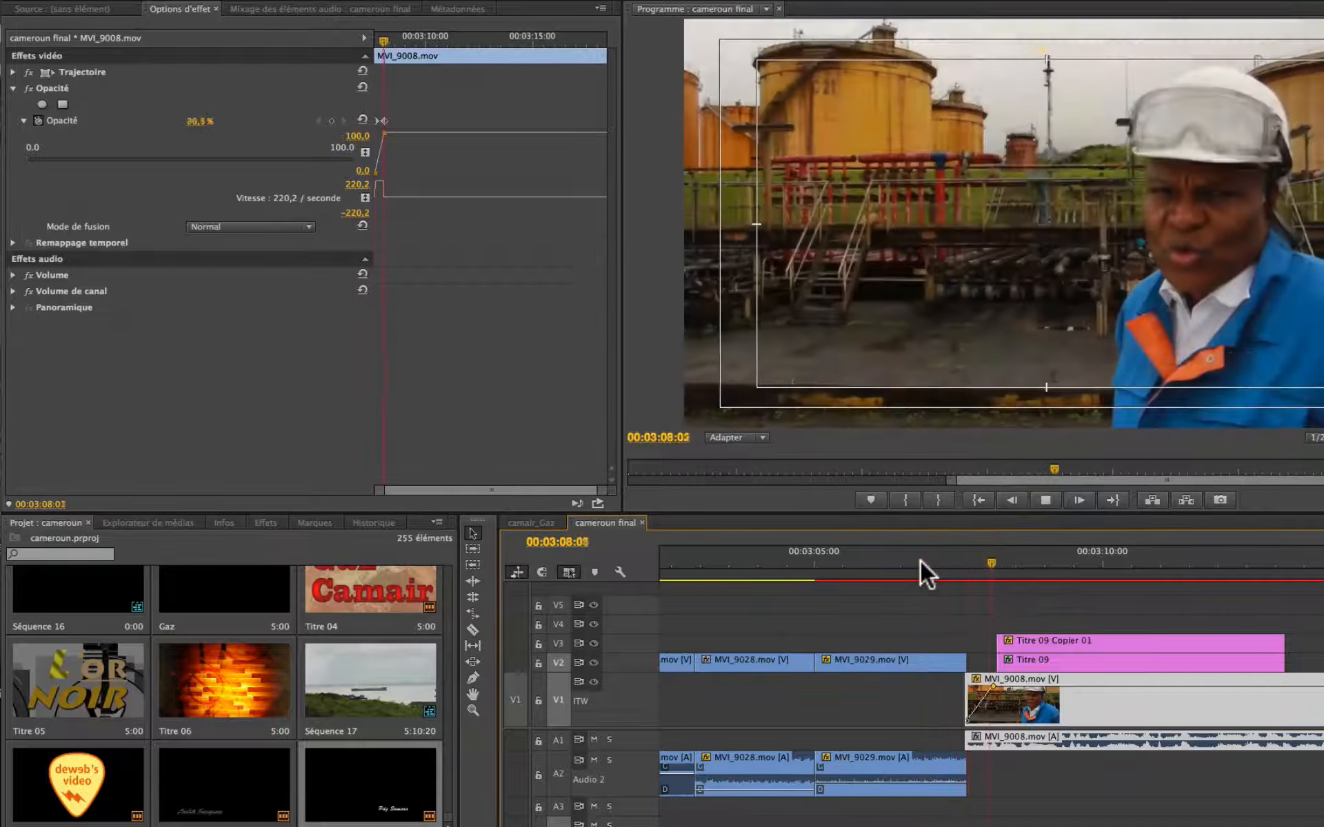
pyautogui.press('space')
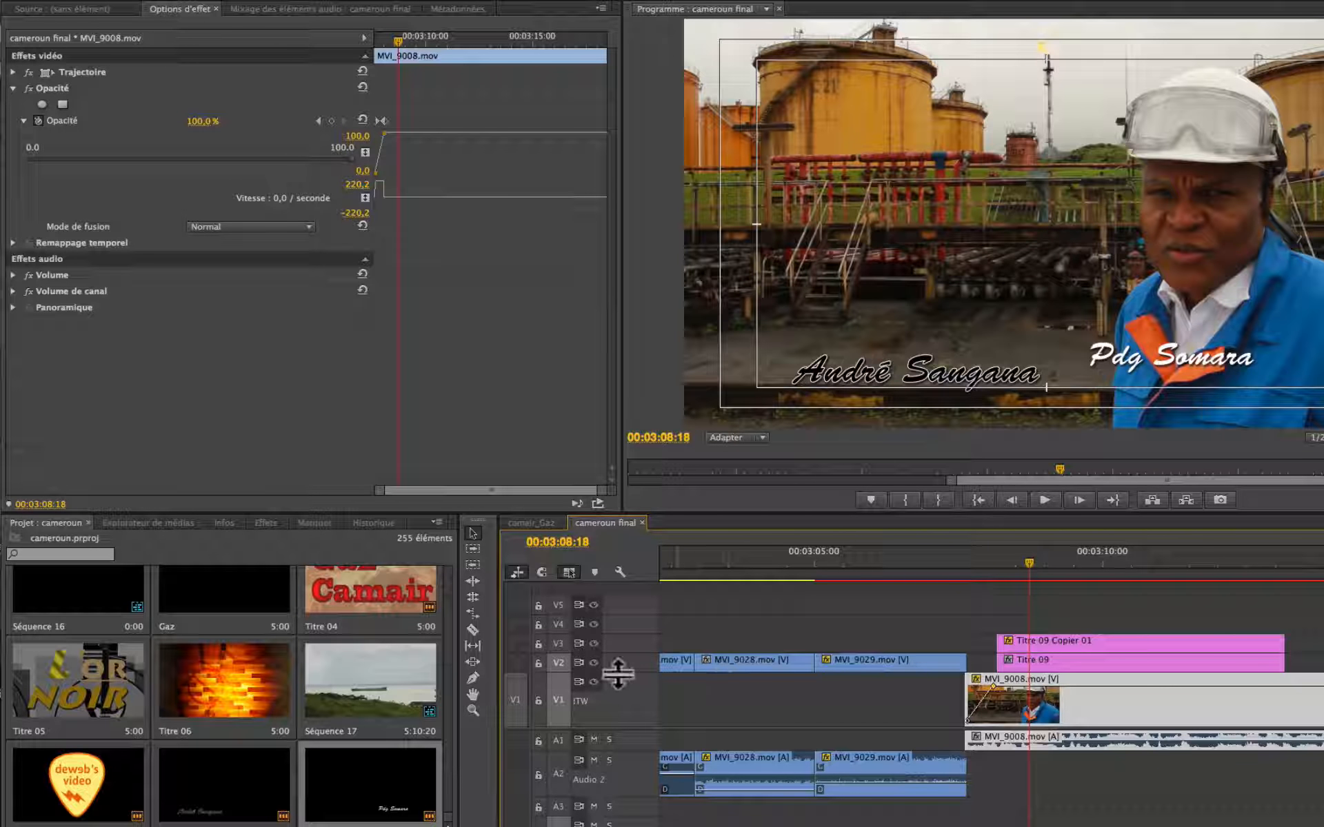
# - Collapse track V1, then delete and restore the opacity keyframe of MVI_9008.mov at 00:03:08:02
pyautogui.moveTo(618, 673); pyautogui.dragTo(626, 718)
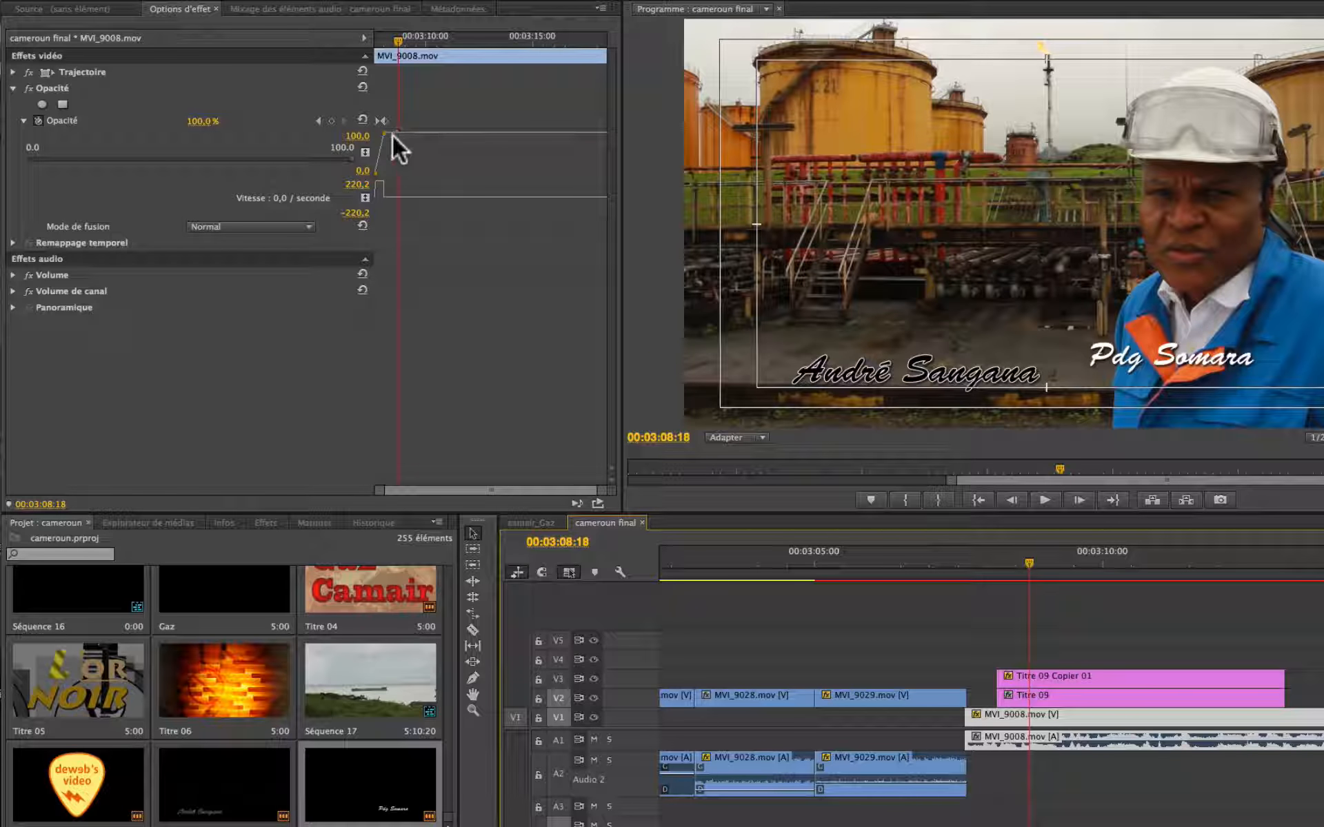
pyautogui.click(317, 120)
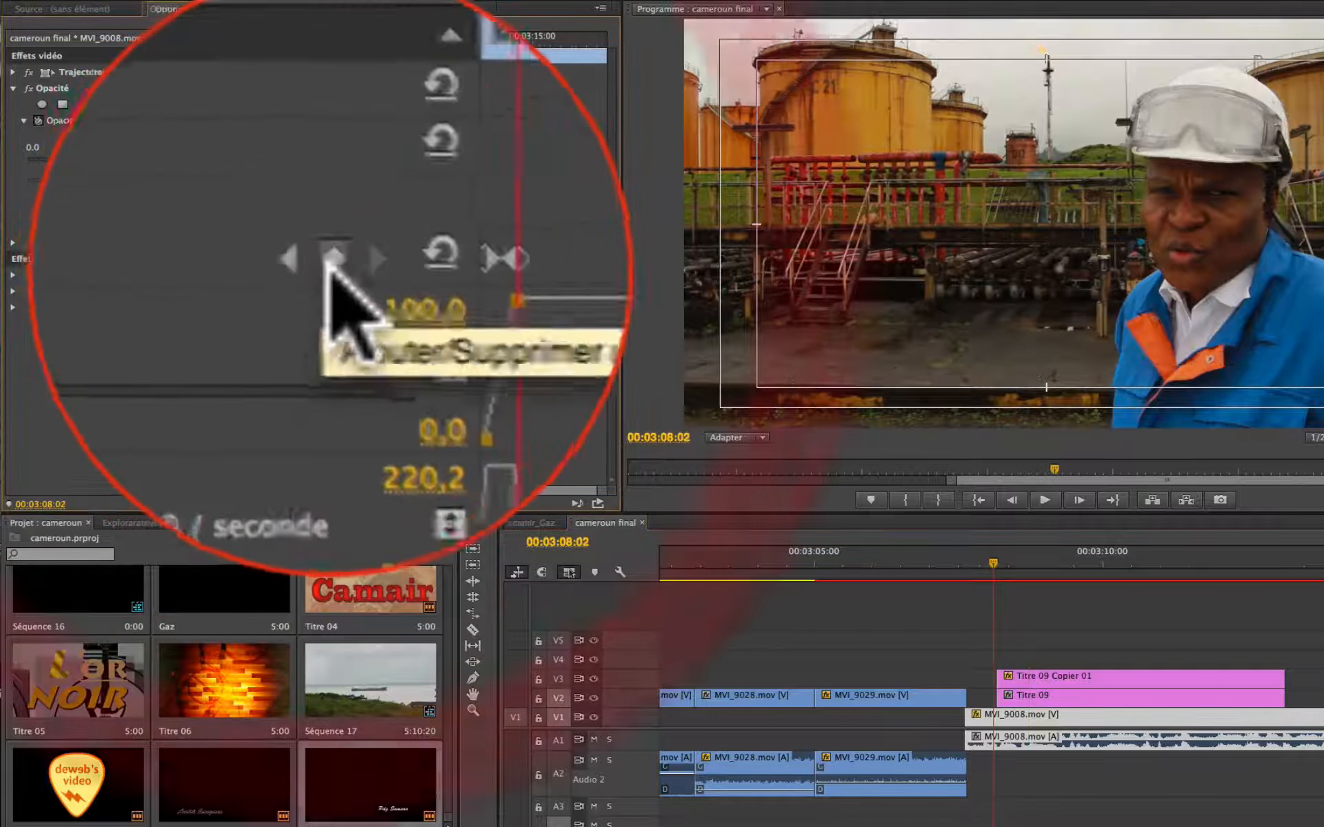
pyautogui.click(330, 262)
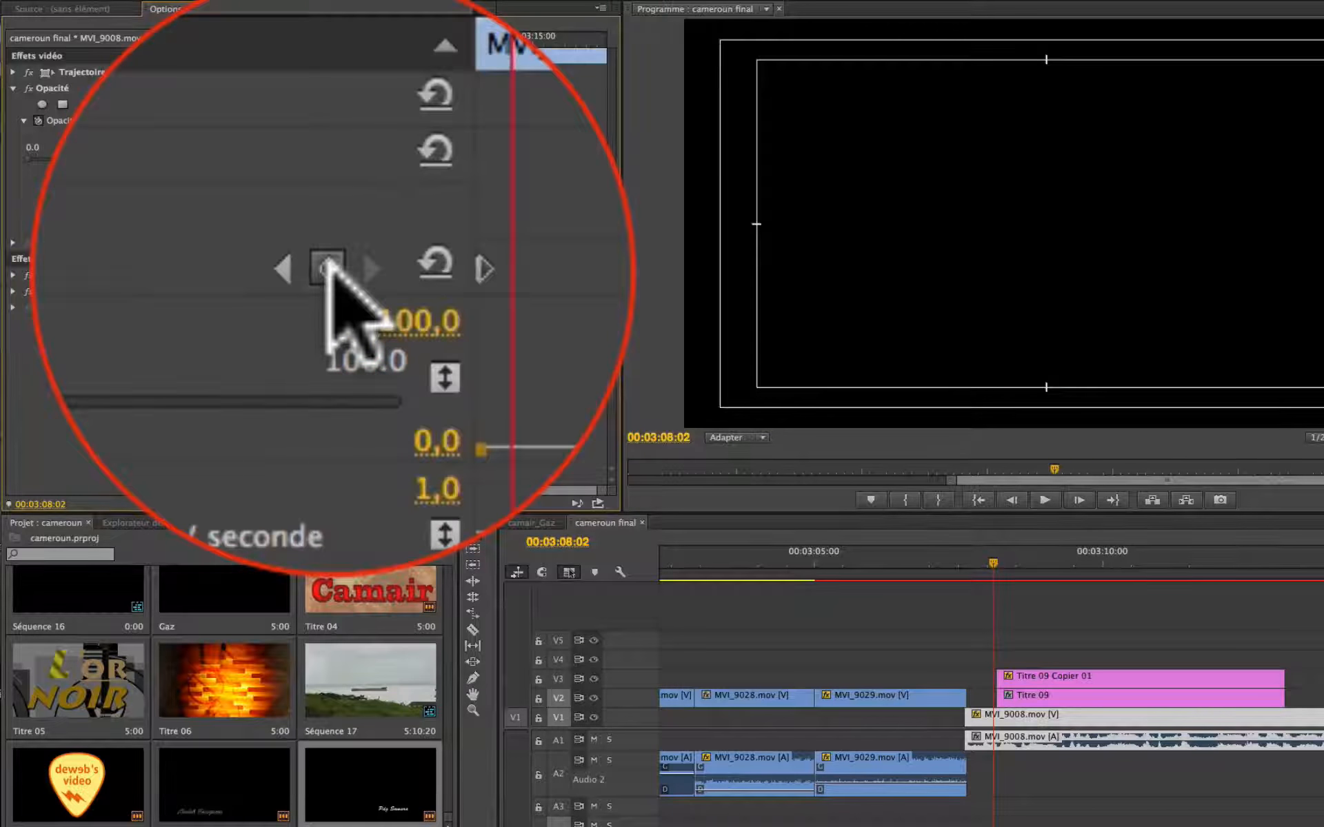
pyautogui.click(333, 119)
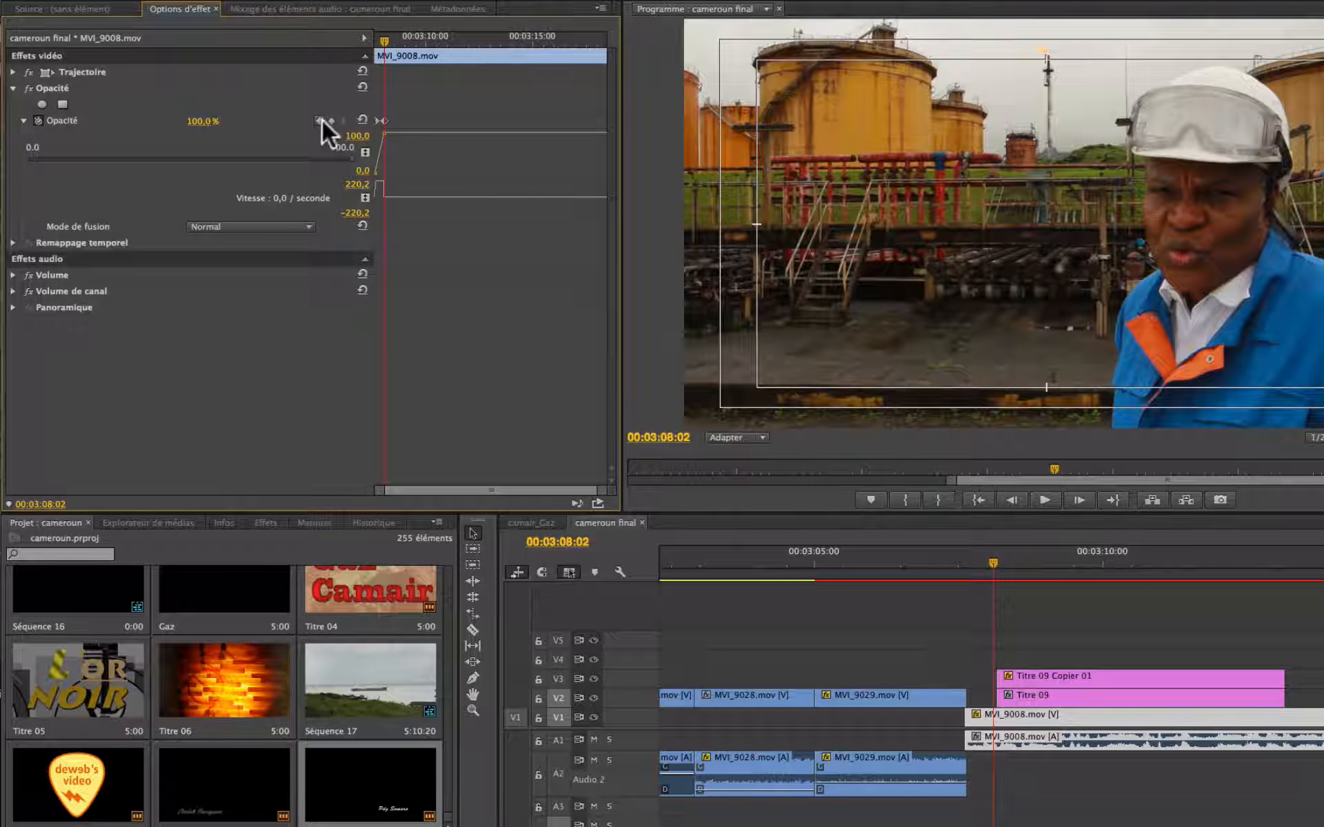
# - Delete and restore the first opacity keyframe of MVI_9008.mov at 00:03:07:16, then go to the following keyframe
pyautogui.click(321, 121)
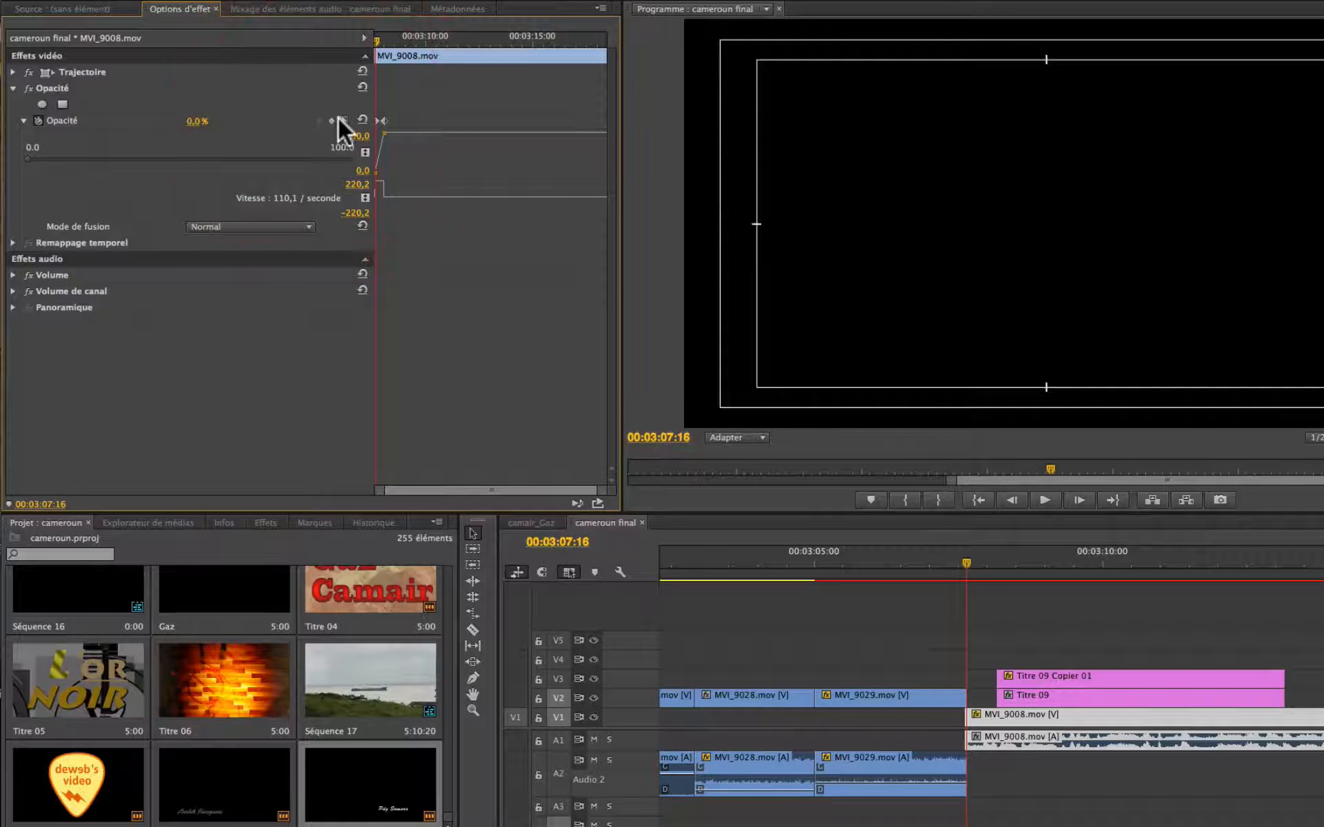
pyautogui.click(333, 119)
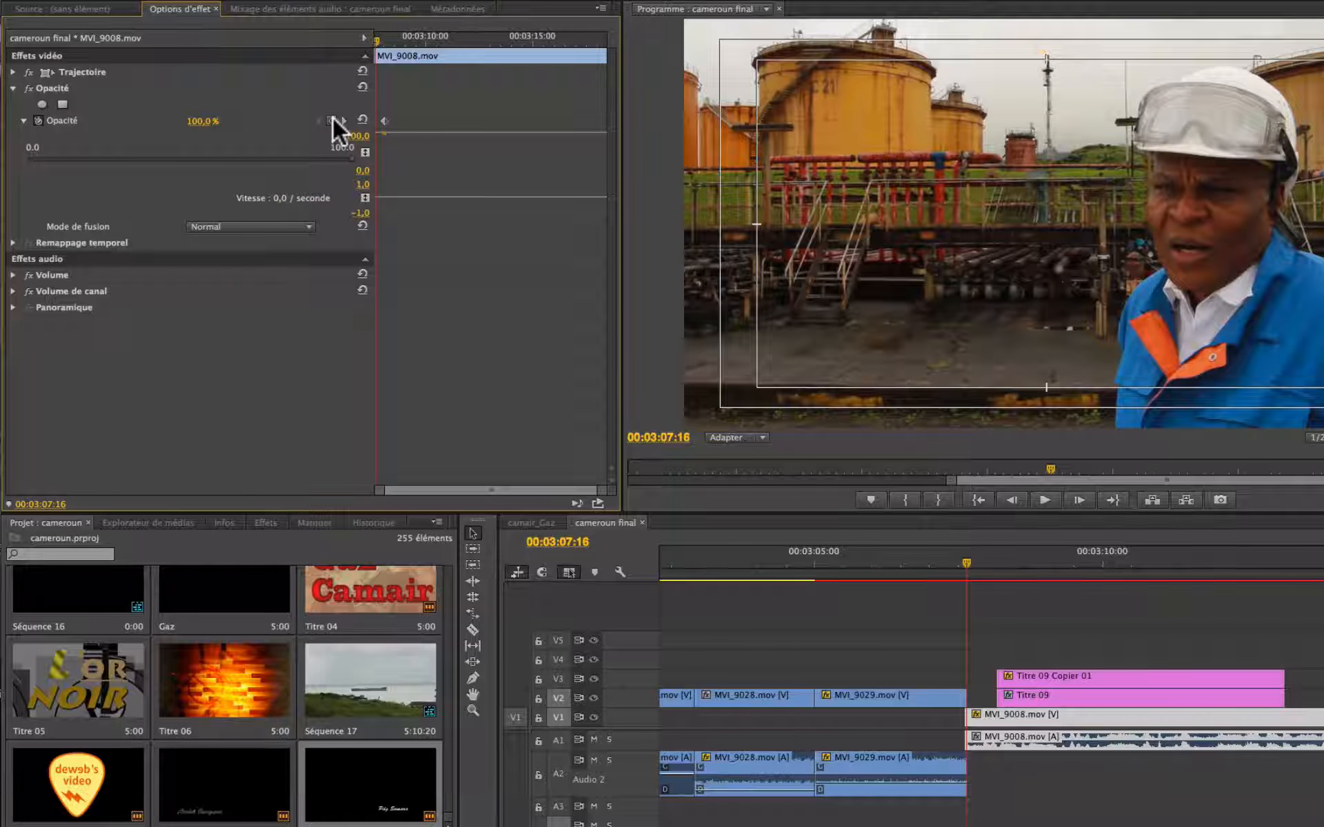
pyautogui.click(332, 118)
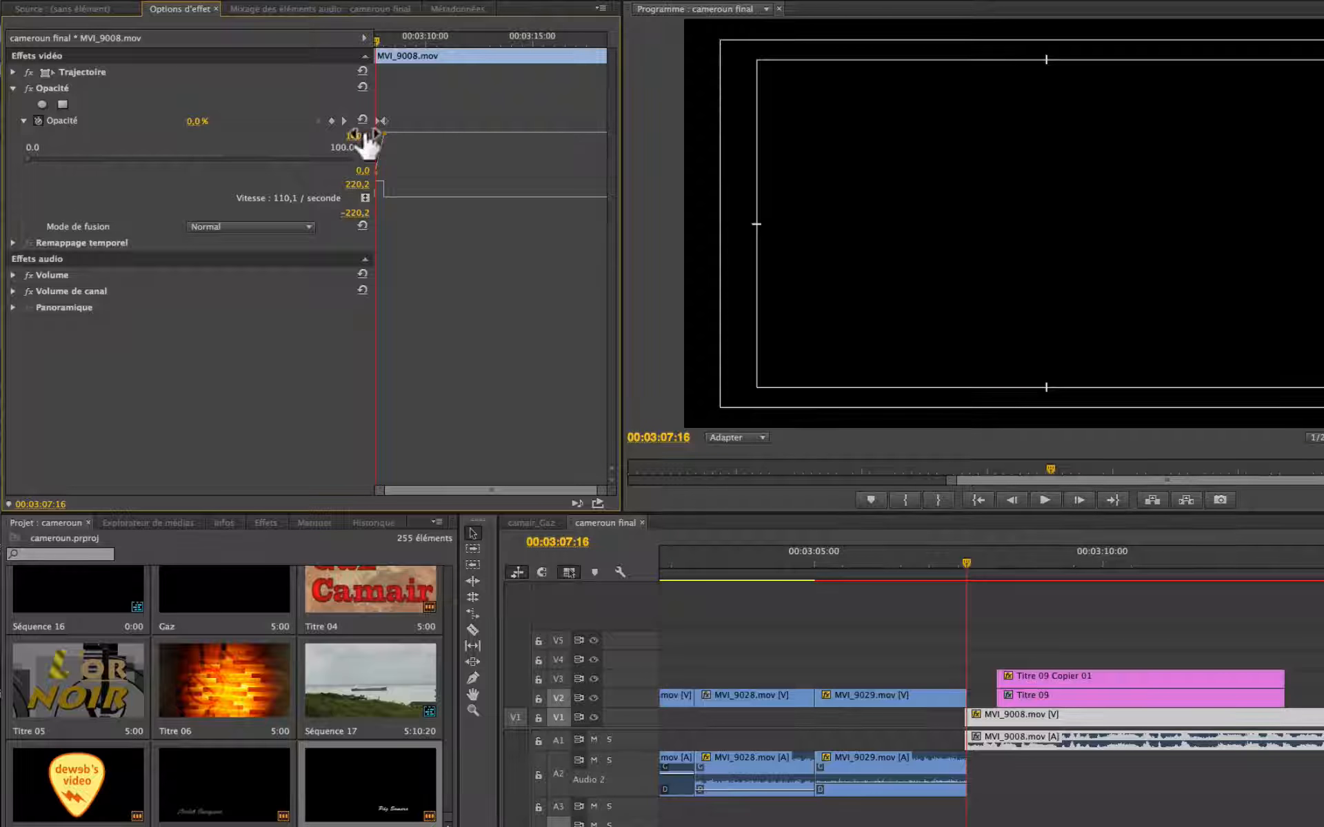
pyautogui.click(341, 120)
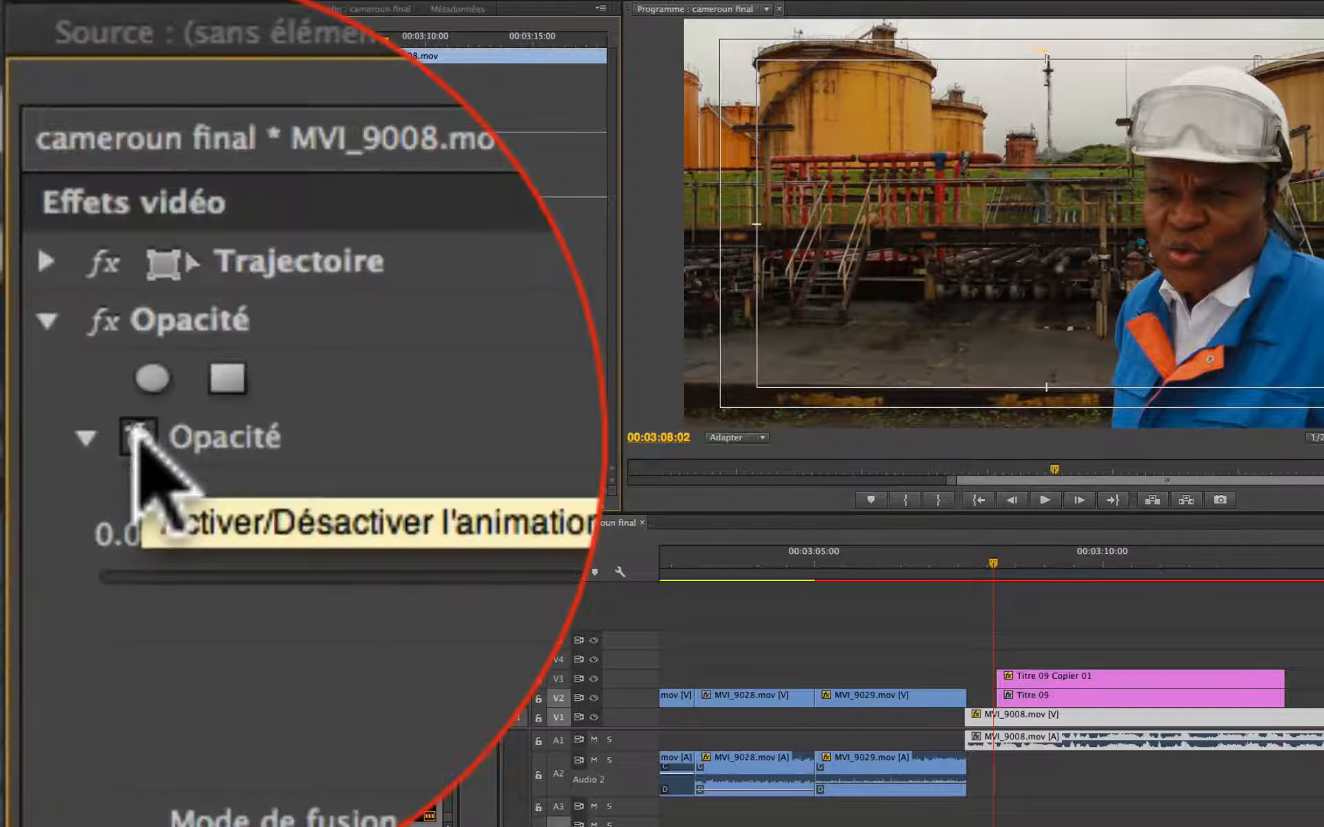
# - Disable opacity animation on MVI_9008.mov, deleting all its keyframes, and play back the cut from MVI_9029.mov
pyautogui.click(39, 121)
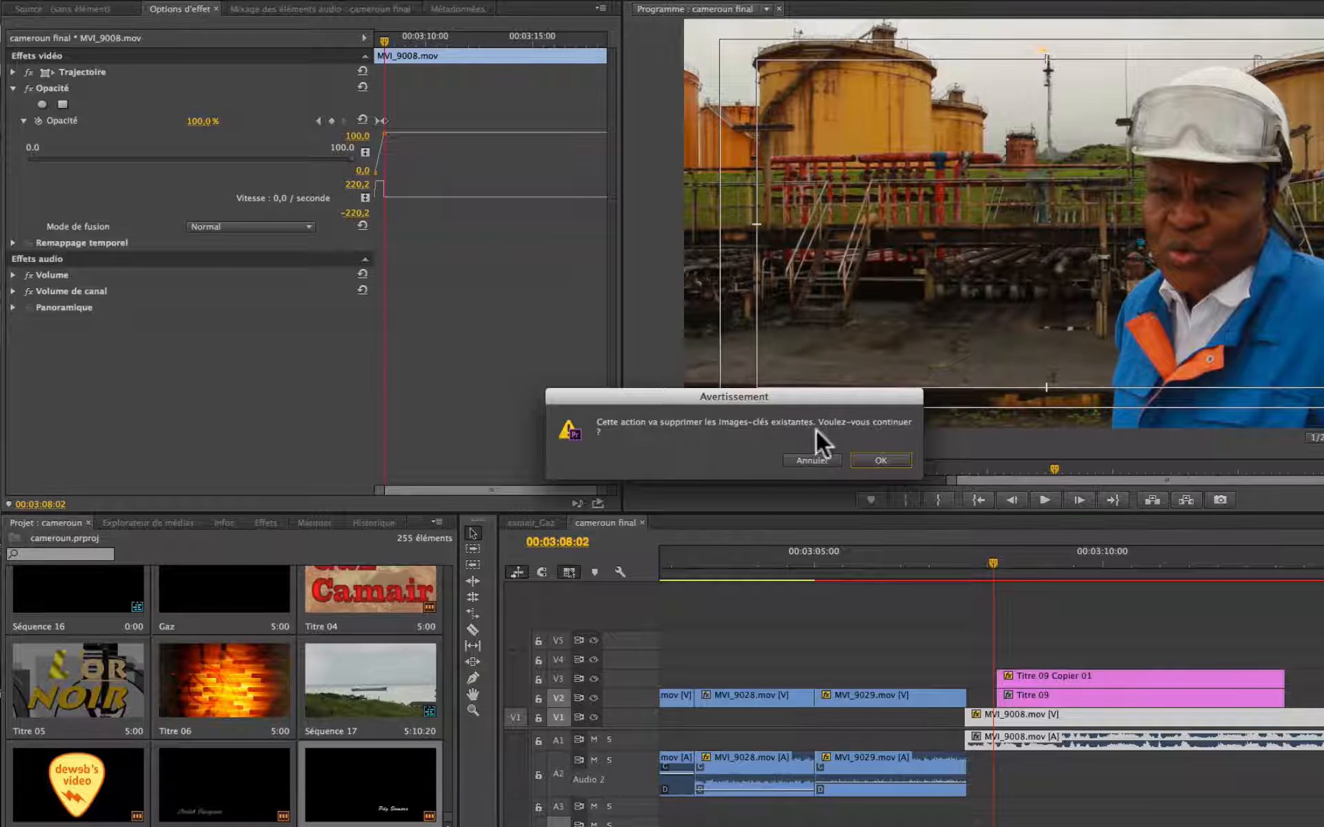
pyautogui.click(889, 462)
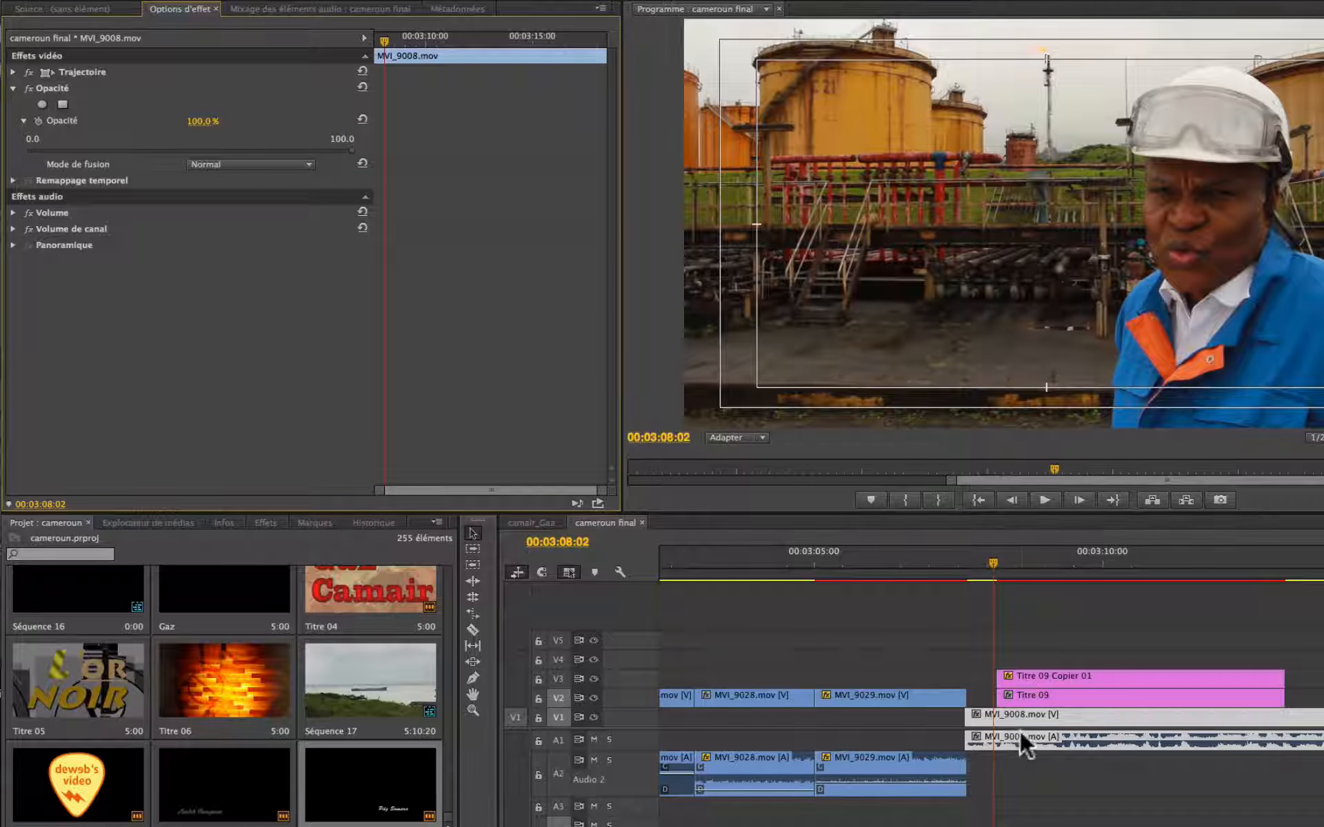
pyautogui.click(920, 561)
pyautogui.press('space')
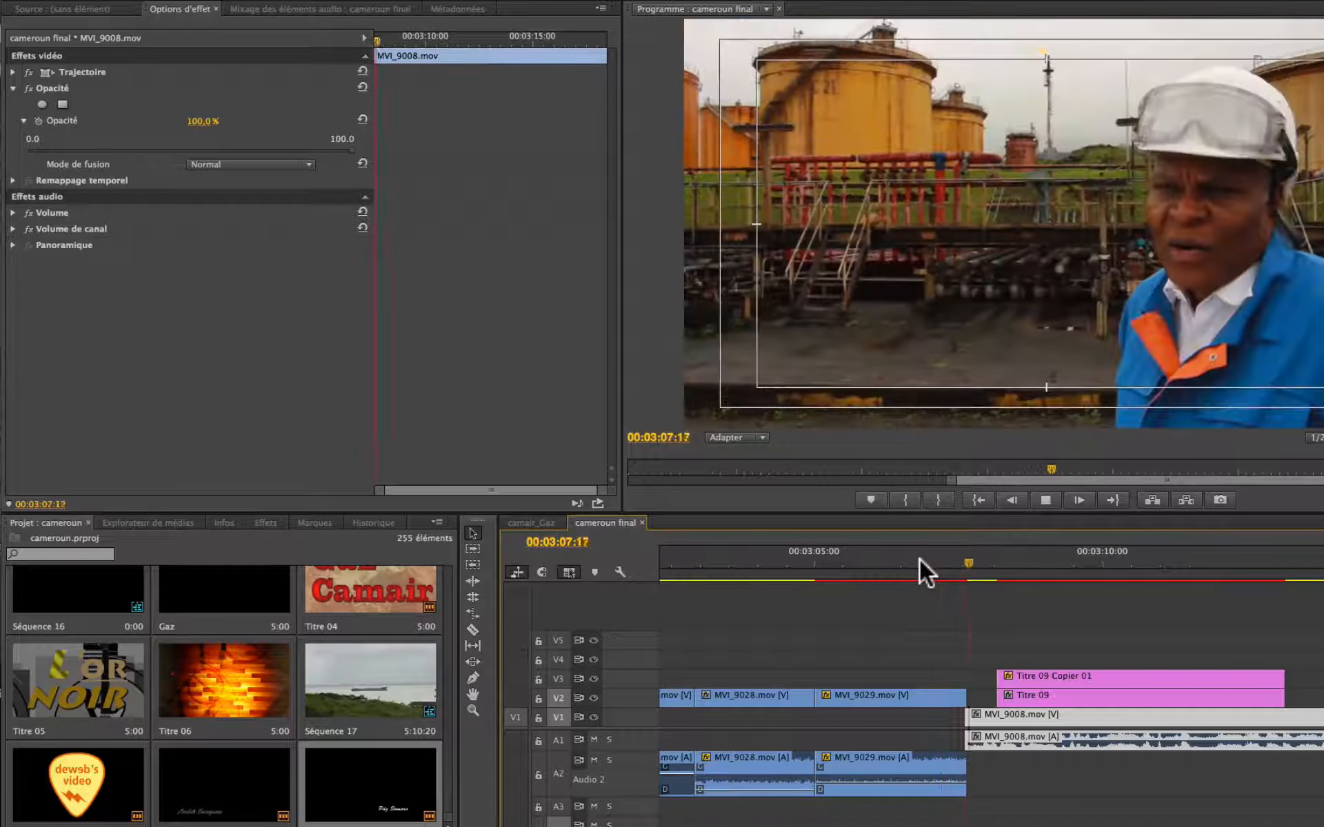
pyautogui.click(962, 562)
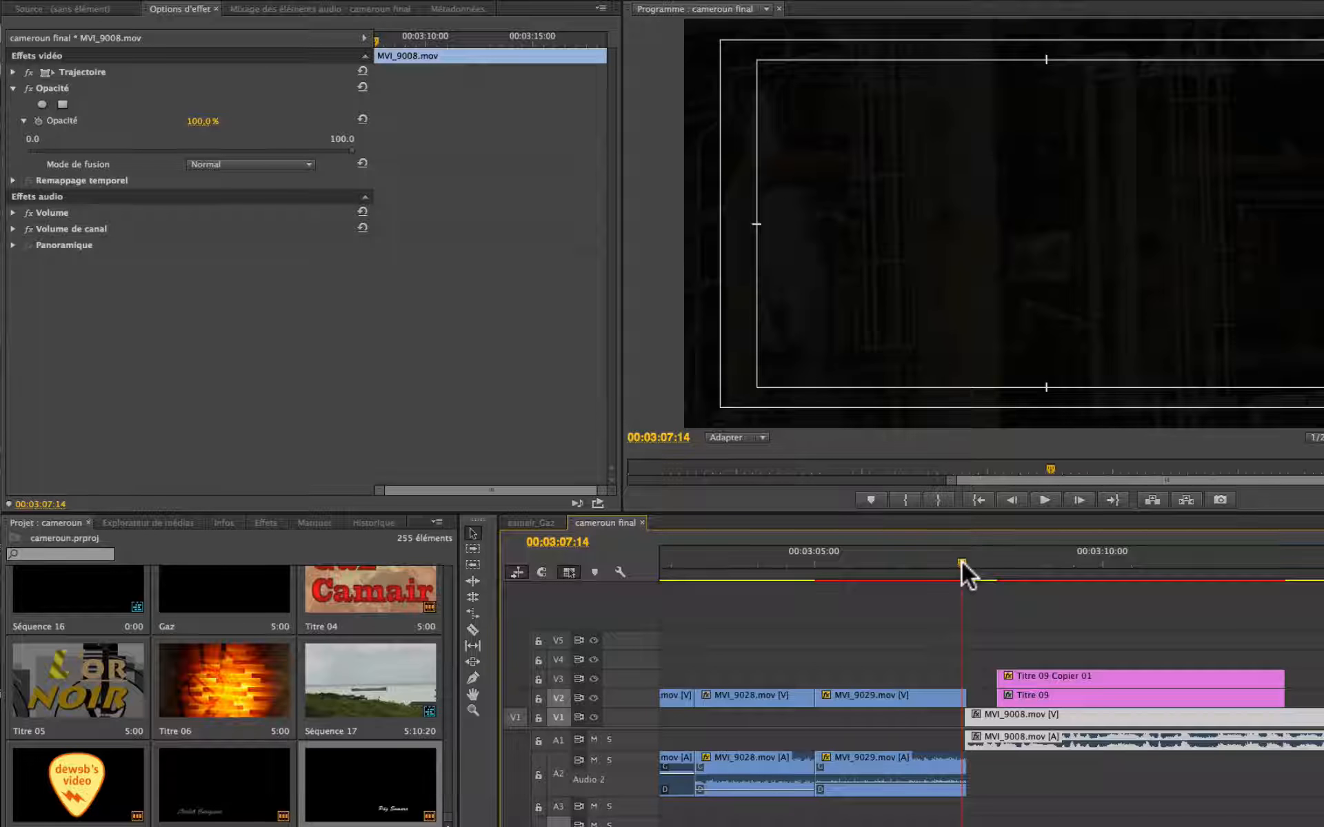
# - Try offsetting the Titre 09 clip on V2 by about 1.5 seconds, then realign it with Titre 09 Copier 01
pyautogui.moveTo(1004, 546); pyautogui.dragTo(1037, 552)
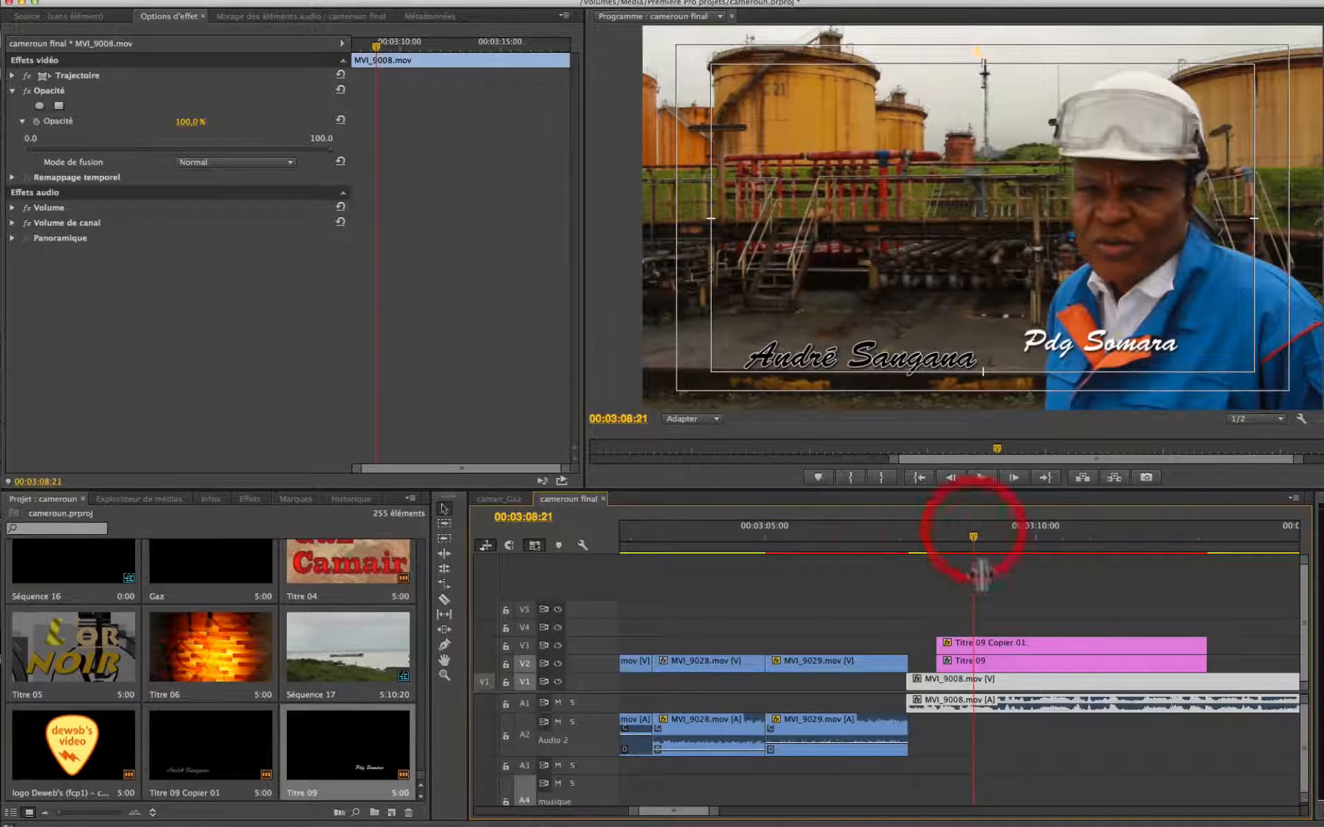
pyautogui.click(1023, 669)
pyautogui.moveTo(1017, 667); pyautogui.dragTo(1099, 666)
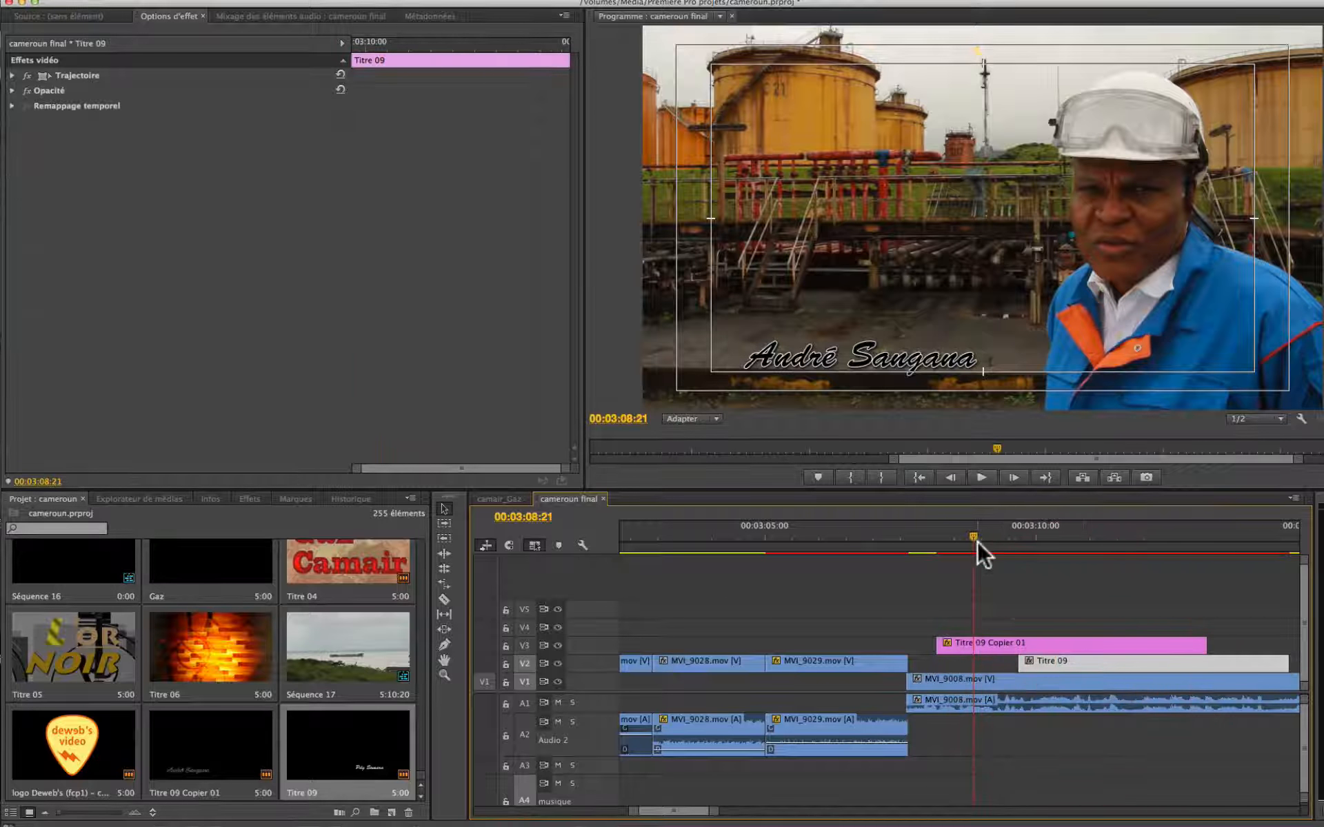
pyautogui.moveTo(978, 540)
pyautogui.mouseDown()
pyautogui.moveTo(929, 539)
pyautogui.moveTo(1278, 559)
pyautogui.moveTo(984, 560)
pyautogui.mouseUp()
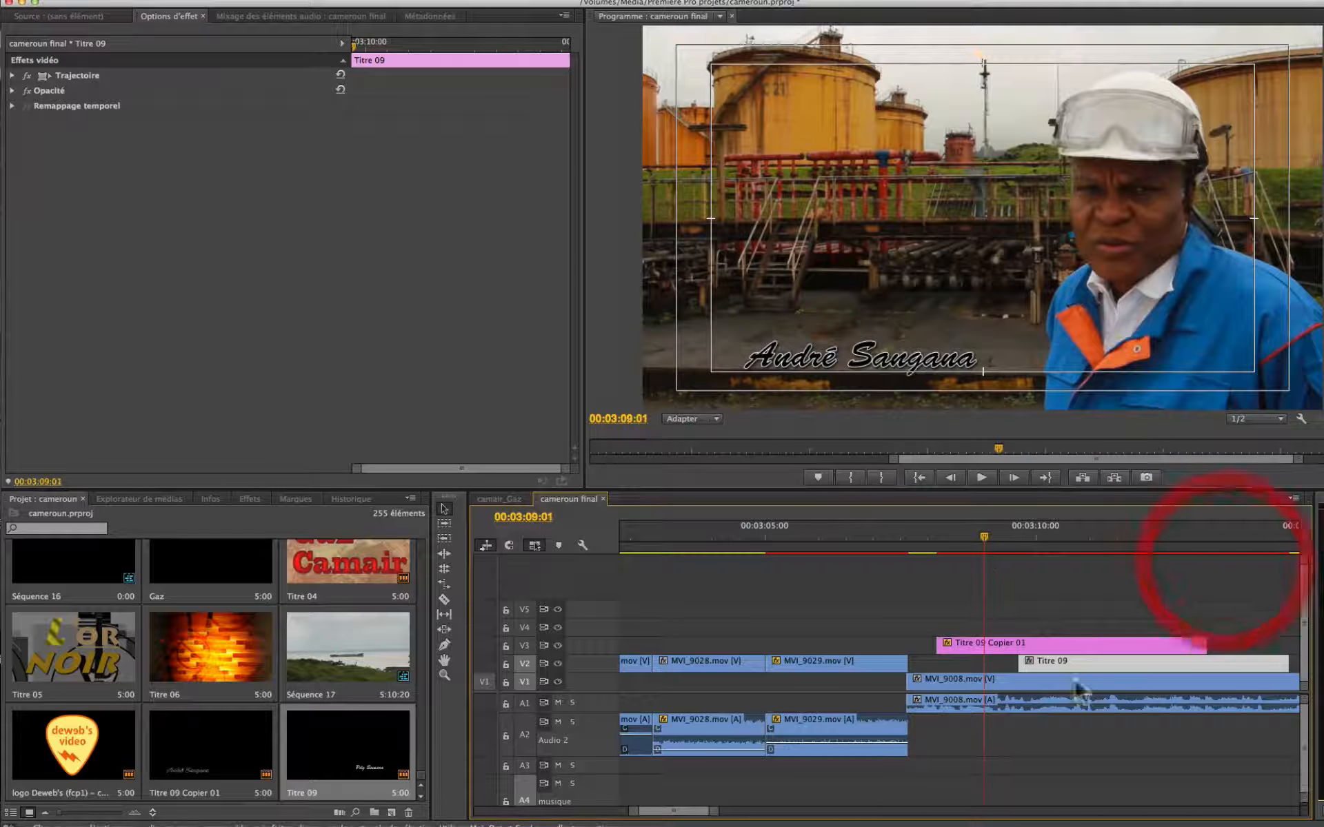
pyautogui.moveTo(1067, 667); pyautogui.dragTo(982, 666)
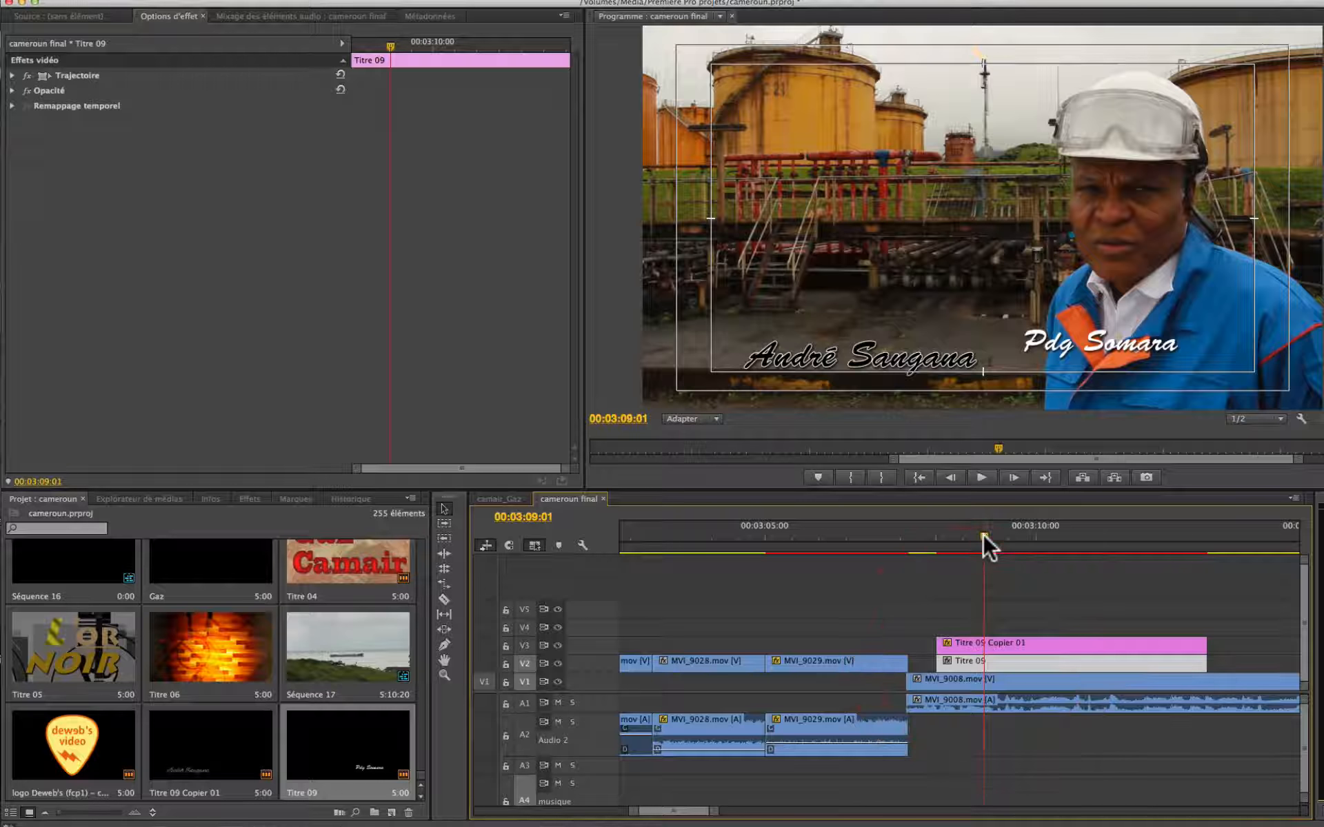
# - At 00:03:08:14, activate the Trajectoire effect of Titre 09 Copier 01 and move the title to about position 971.9, 550.2
pyautogui.moveTo(982, 533)
pyautogui.mouseDown()
pyautogui.moveTo(934, 539)
pyautogui.moveTo(957, 538)
pyautogui.mouseUp()
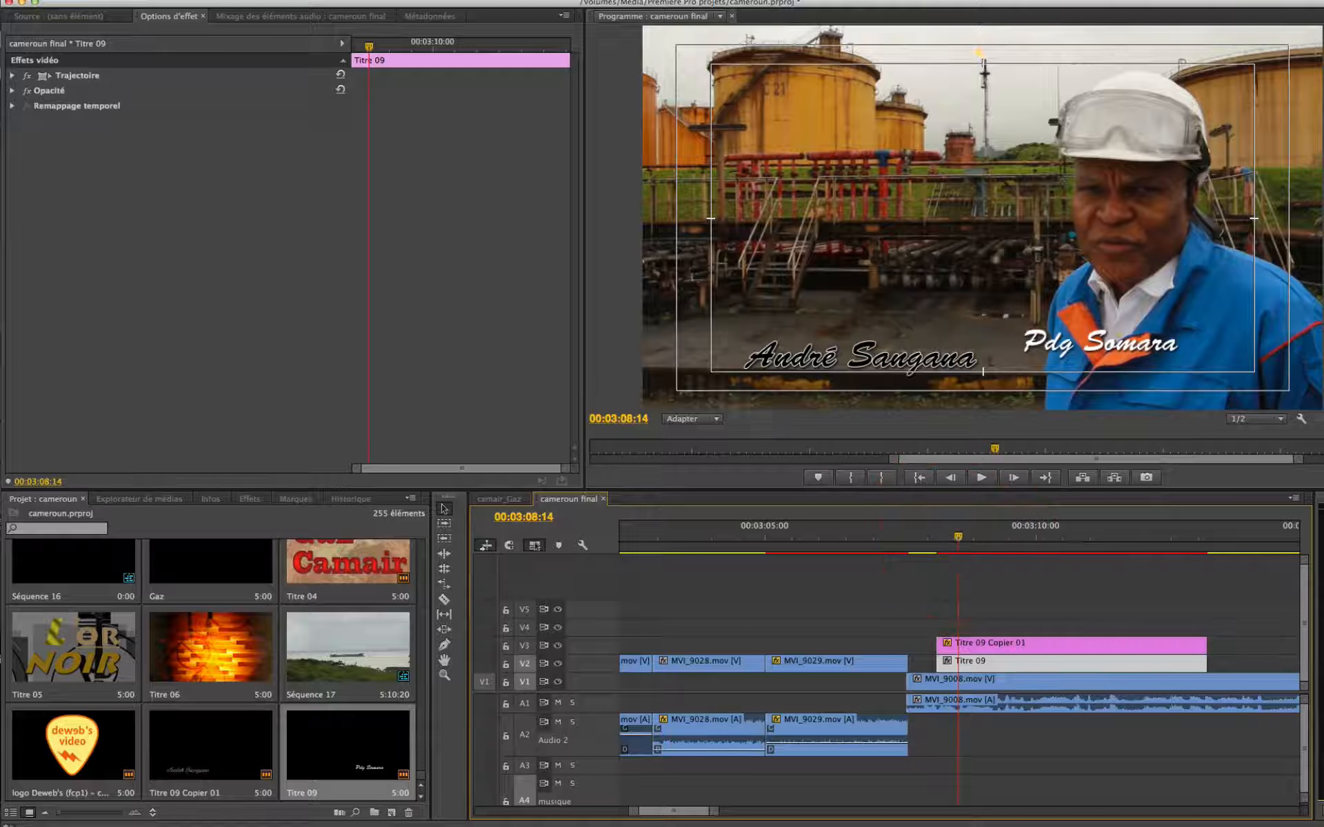
pyautogui.click(992, 644)
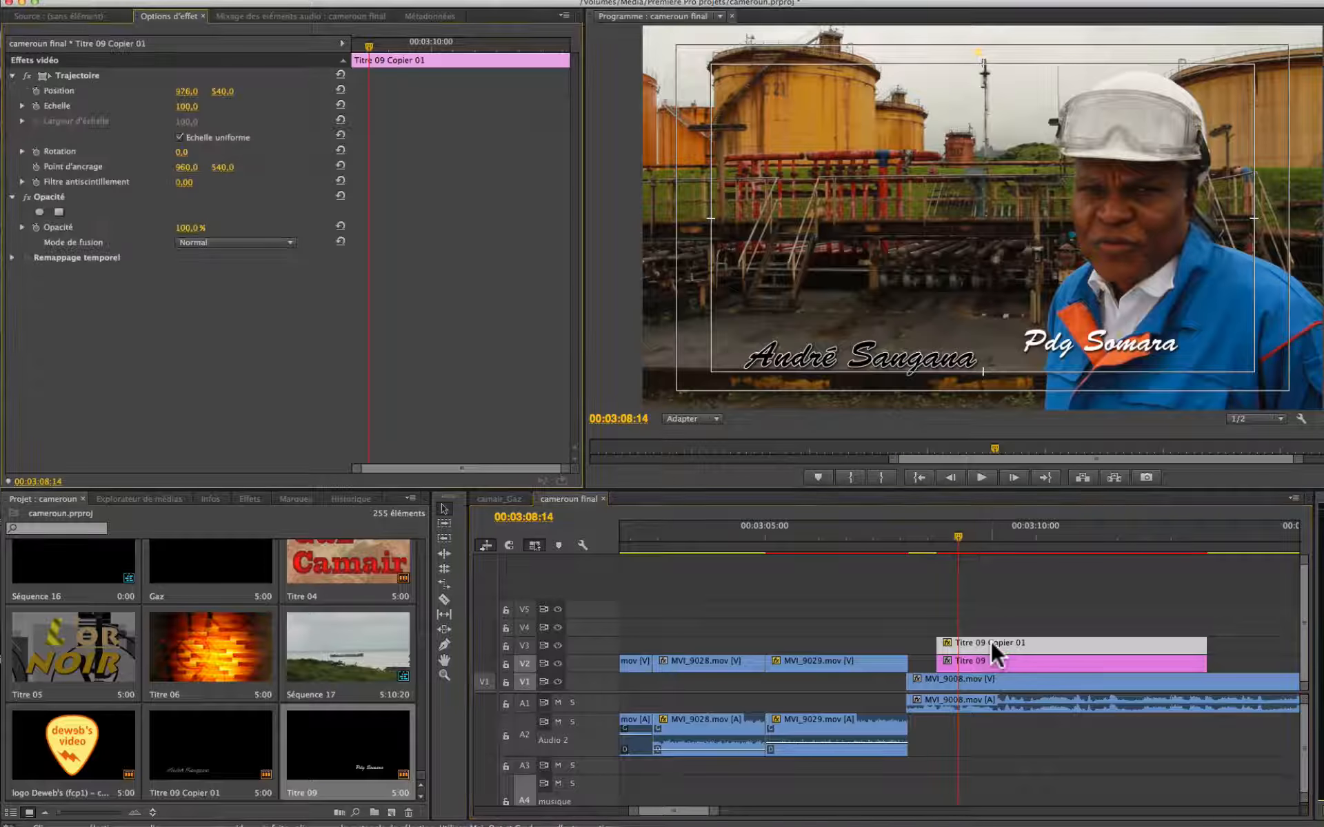
pyautogui.click(45, 76)
pyautogui.moveTo(994, 247); pyautogui.dragTo(991, 251)
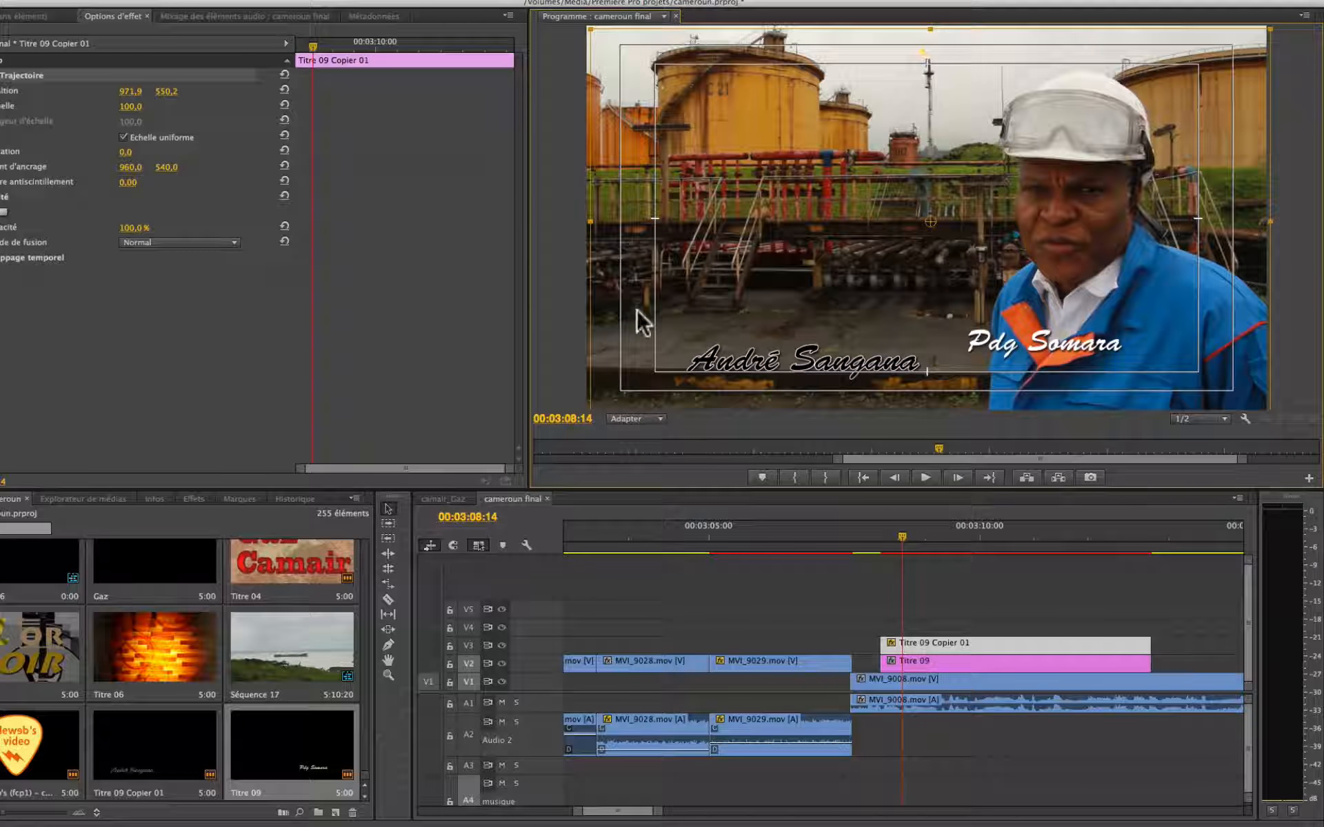
# - Review the Program monitor's display options, including Marges admissibles
pyautogui.click(1302, 14)
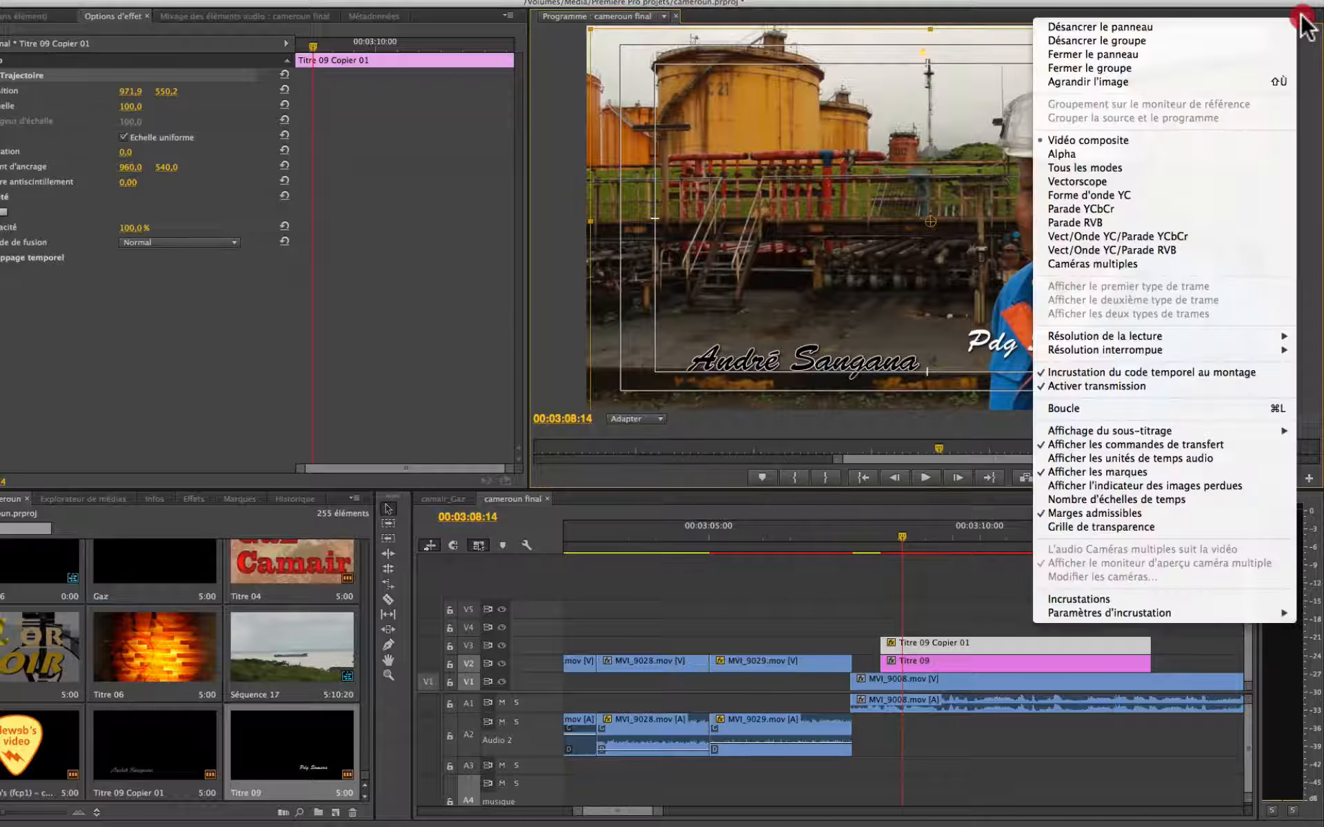
pyautogui.click(1302, 16)
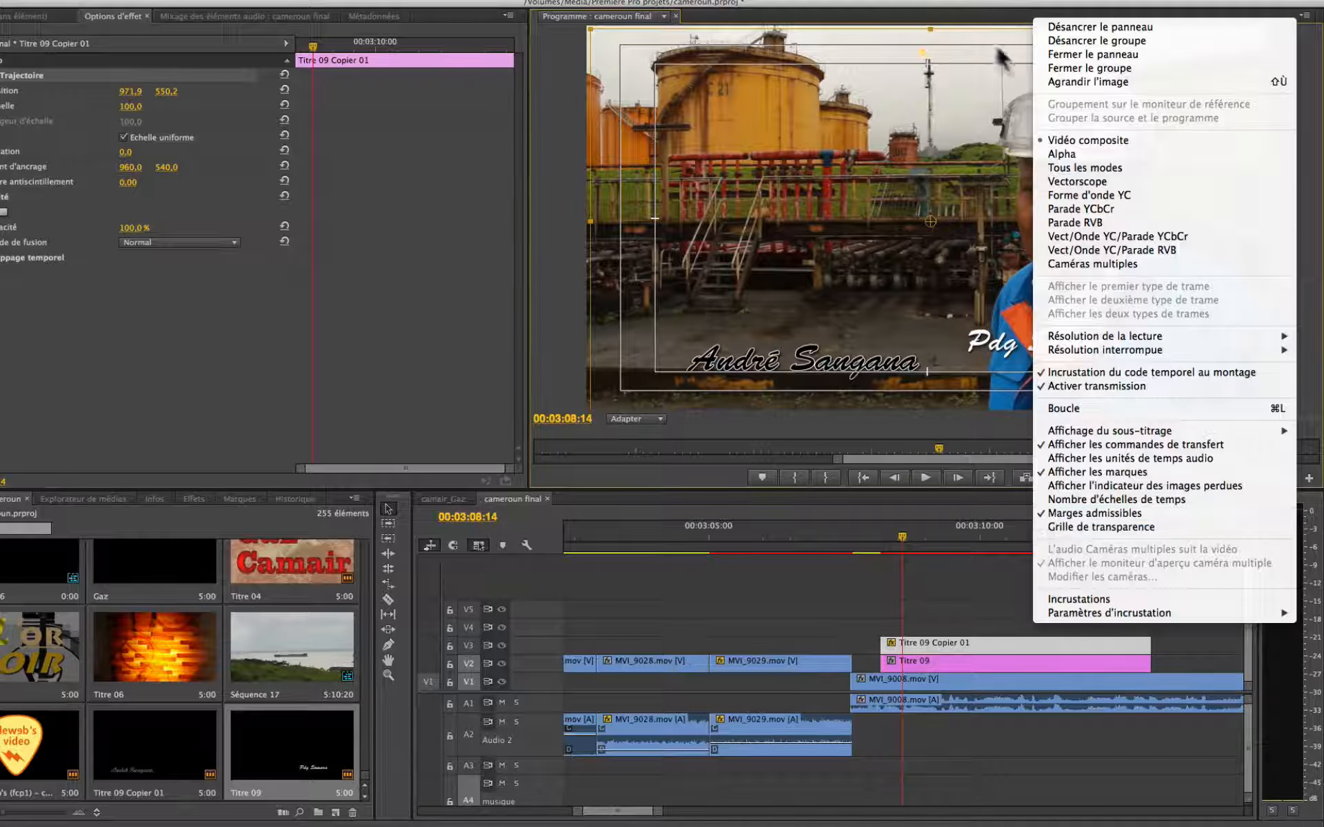
pyautogui.click(979, 14)
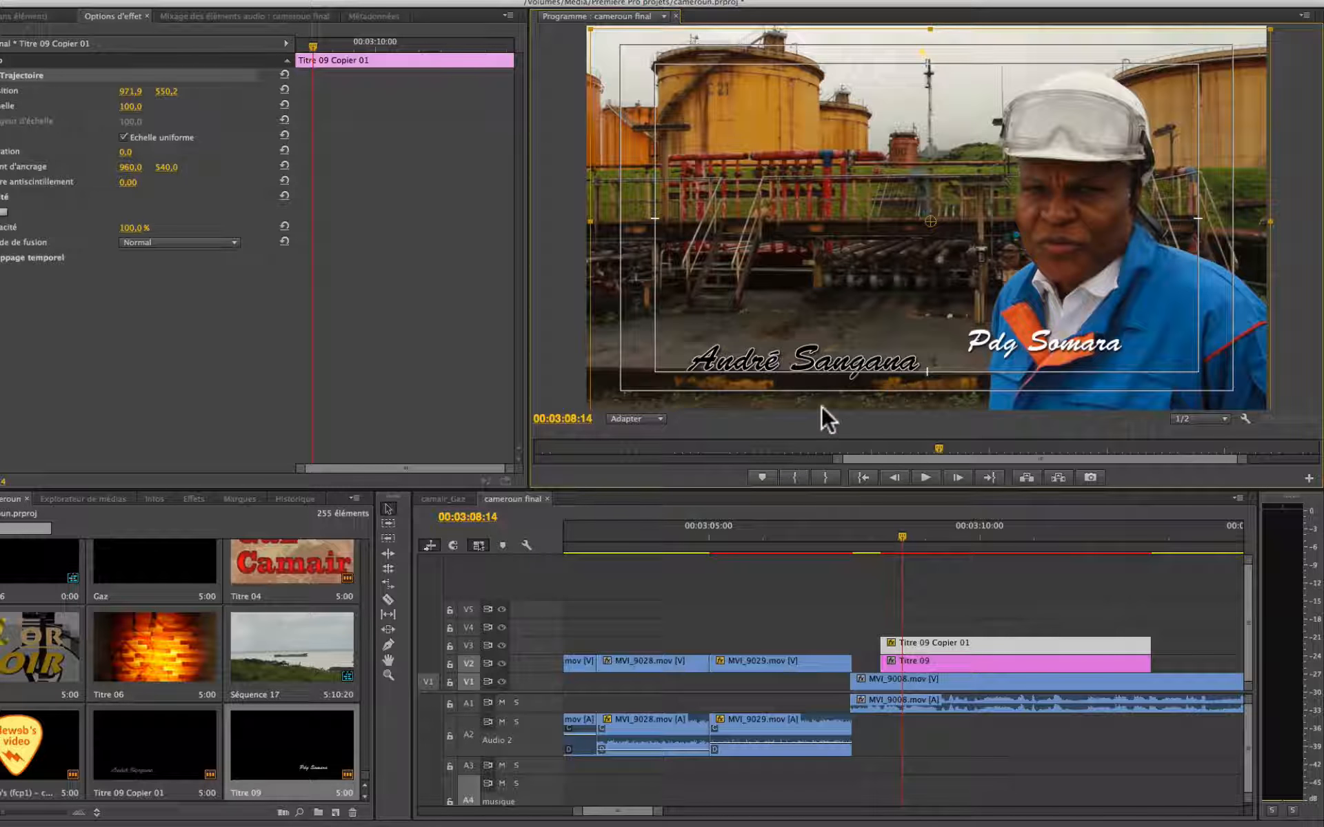
# - At 00:03:08:14, move the Titre 09 title to about position 880.8, 596.9 and add a position keyframe
pyautogui.click(1012, 663)
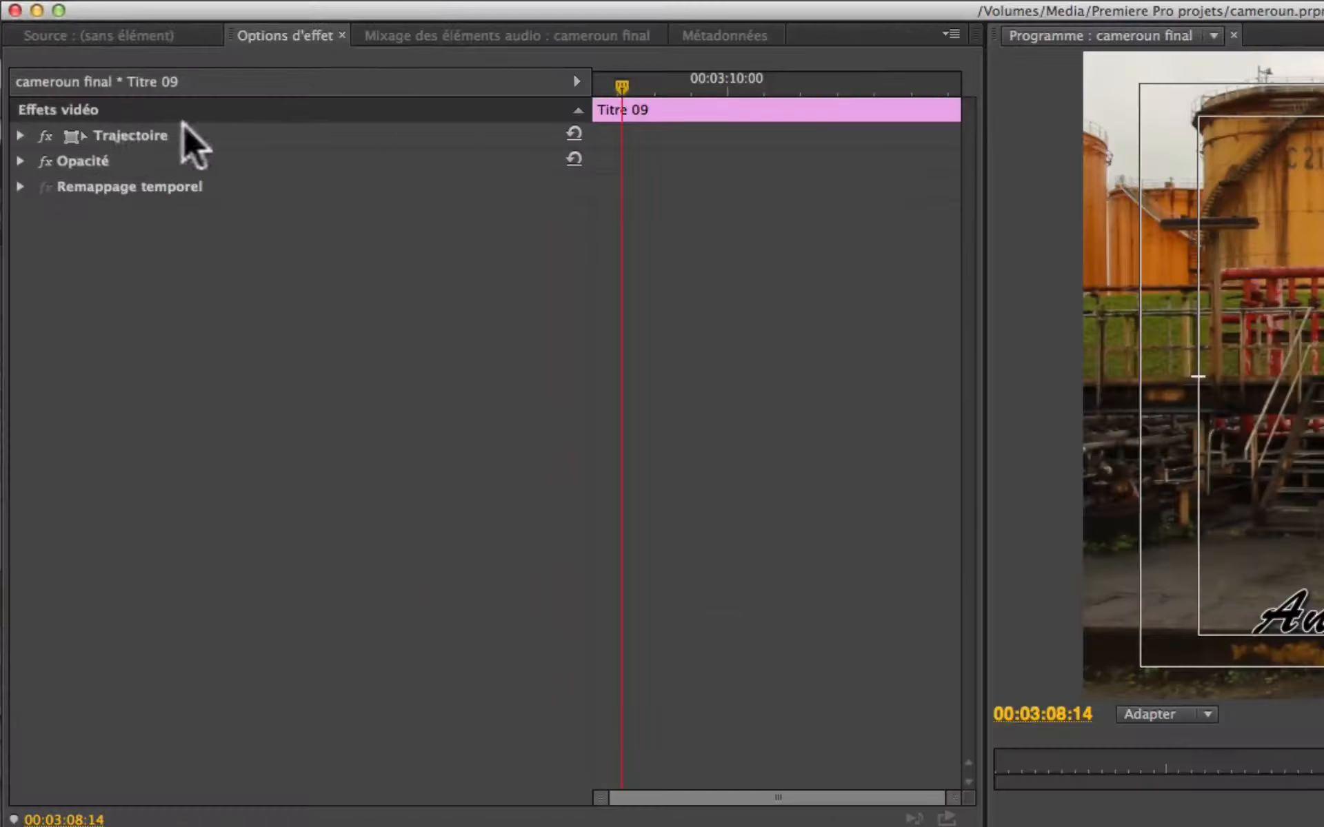
pyautogui.click(69, 138)
pyautogui.click(800, 386)
pyautogui.moveTo(800, 386); pyautogui.dragTo(756, 417)
pyautogui.click(758, 418)
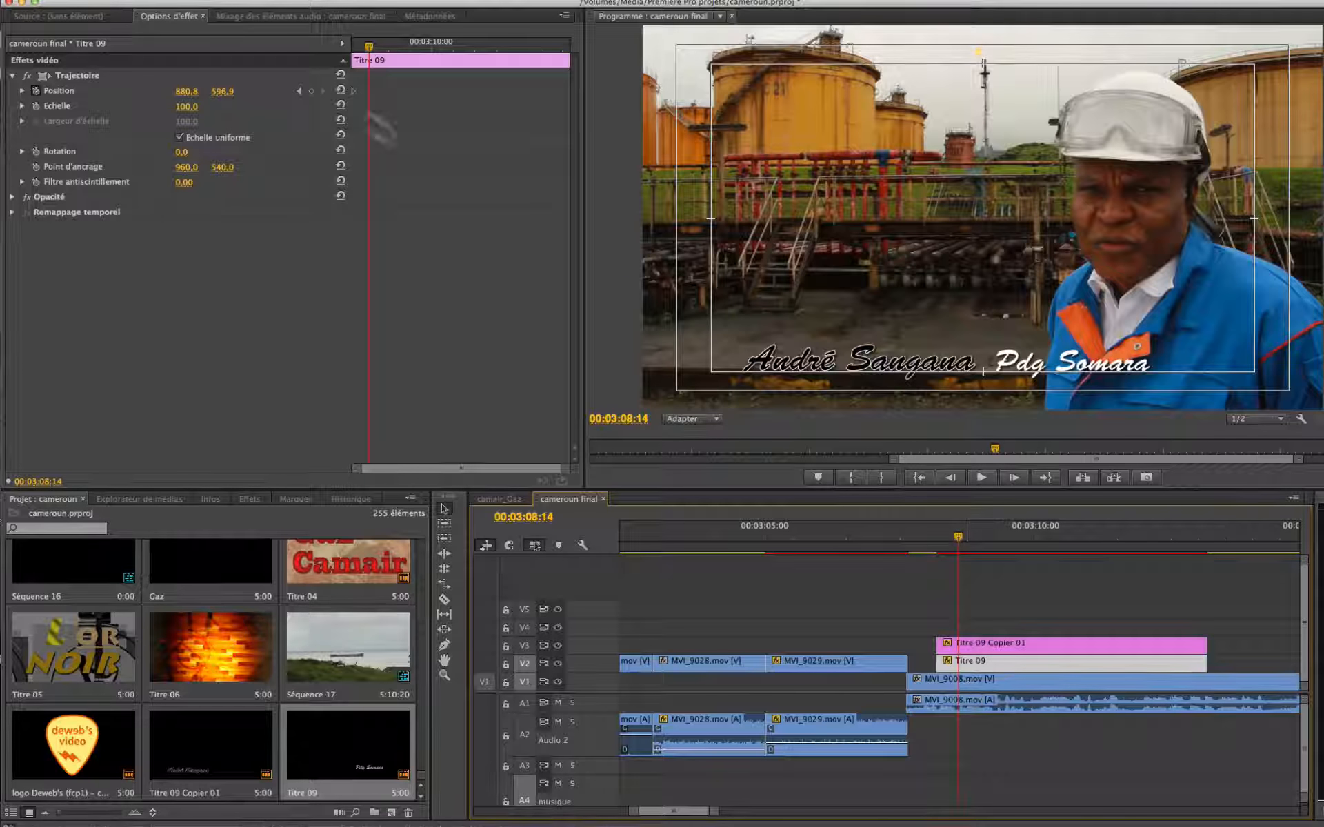
pyautogui.click(311, 90)
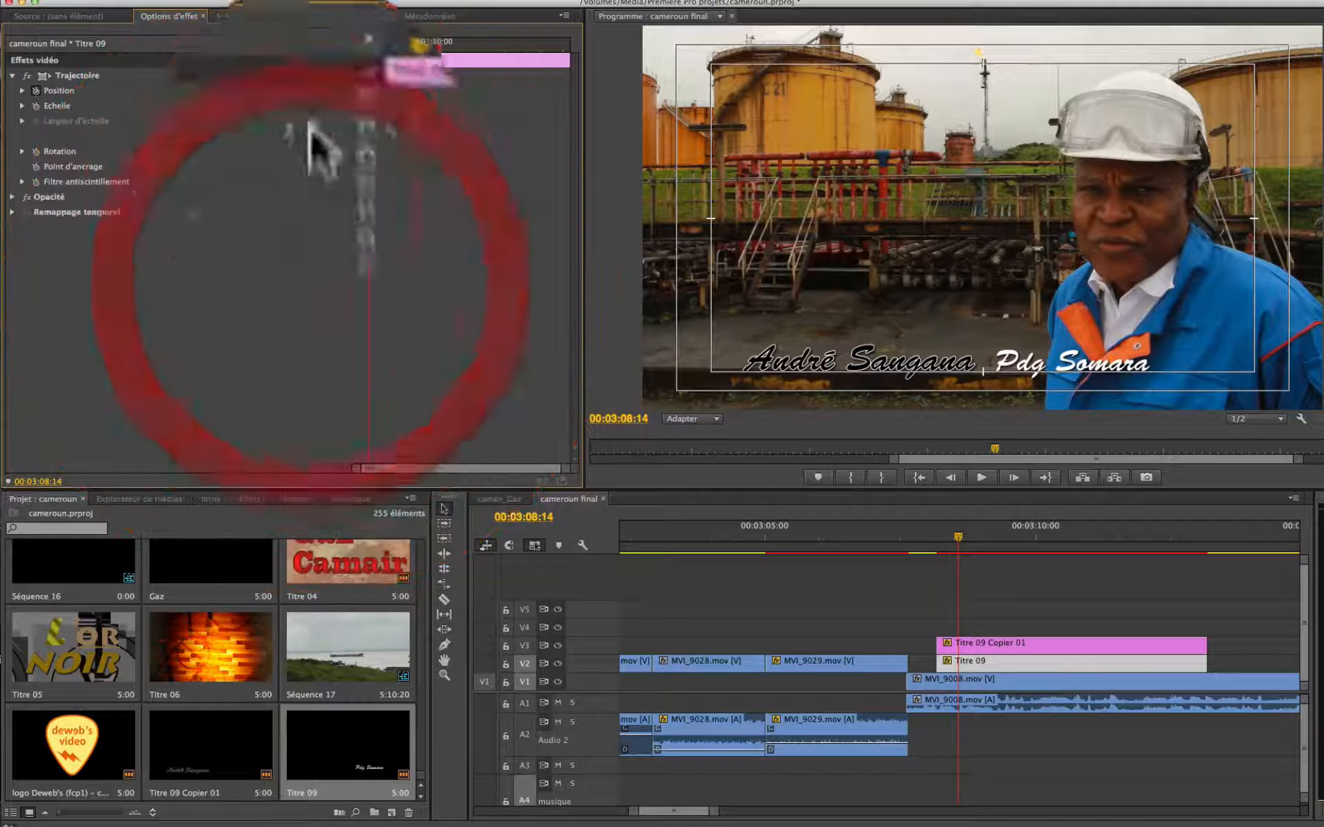
# - Enable position animation on Titre 09 Copier 01 at 00:03:08:14 and compare the position keyframes of both title clips
pyautogui.click(964, 645)
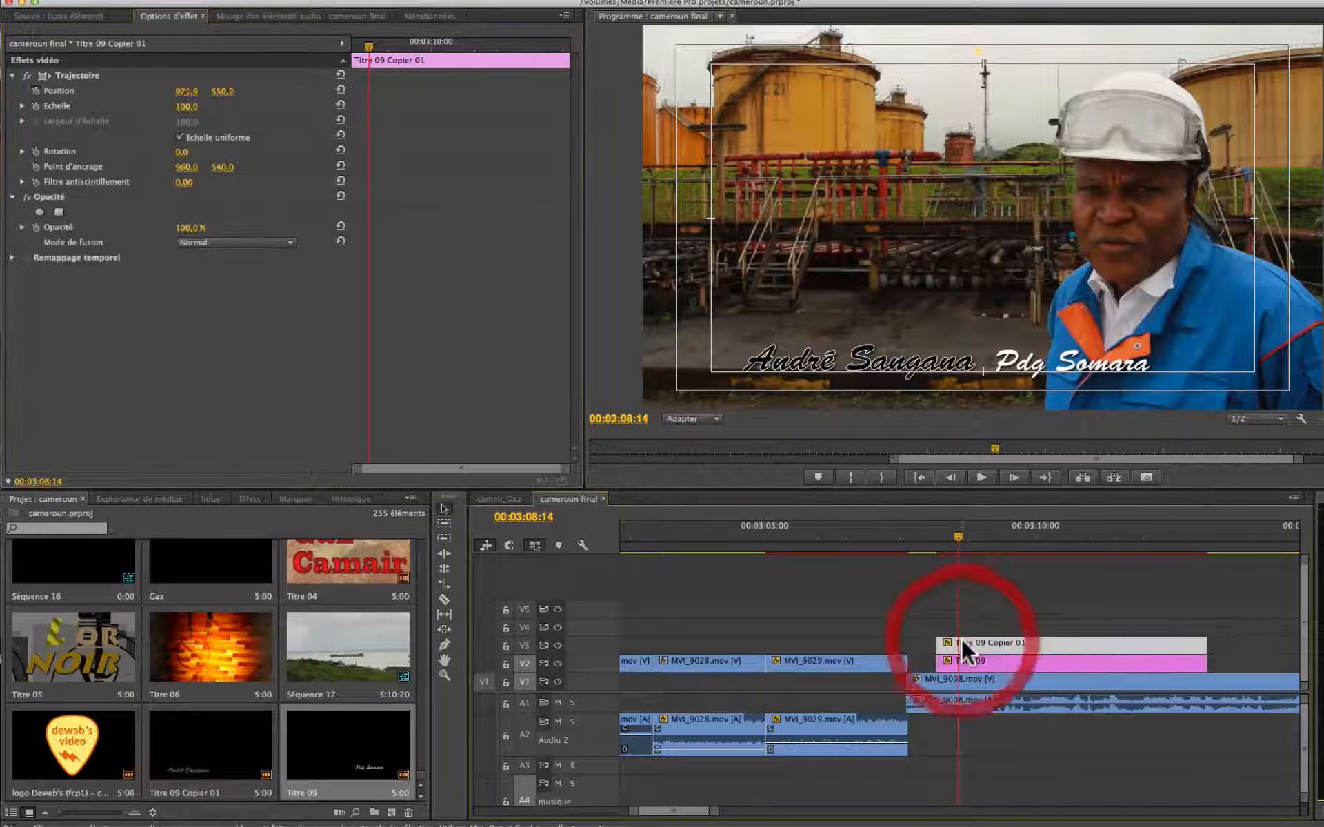
pyautogui.click(35, 88)
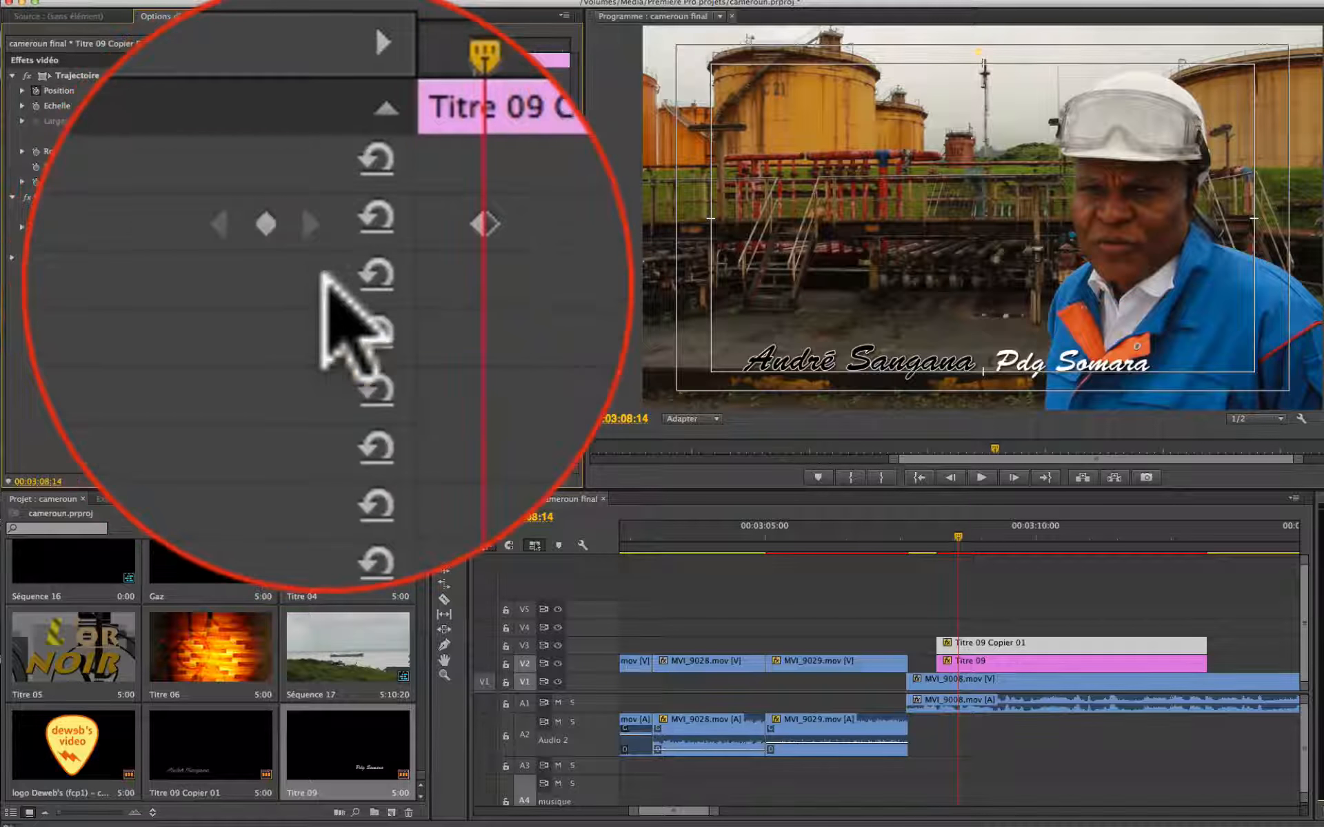
pyautogui.click(255, 91)
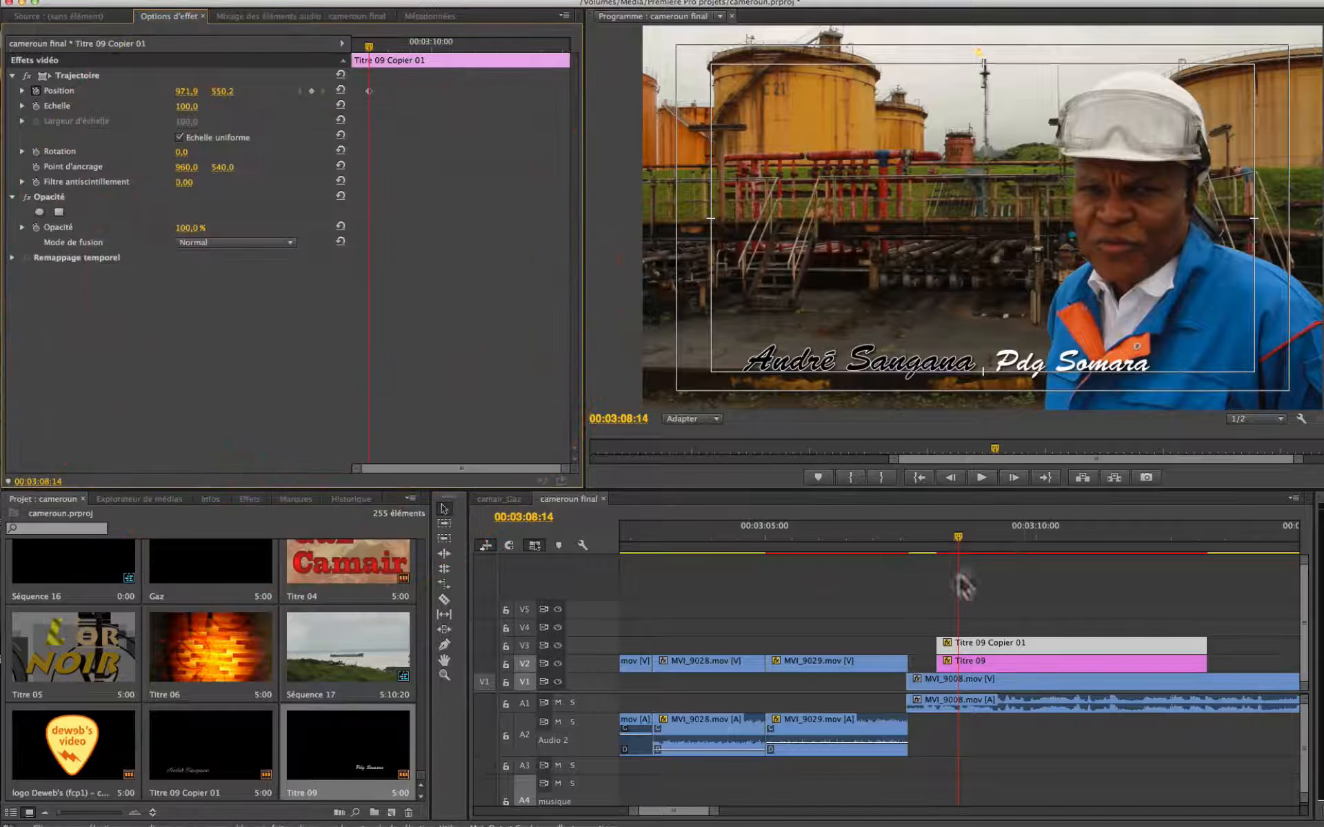
pyautogui.click(969, 662)
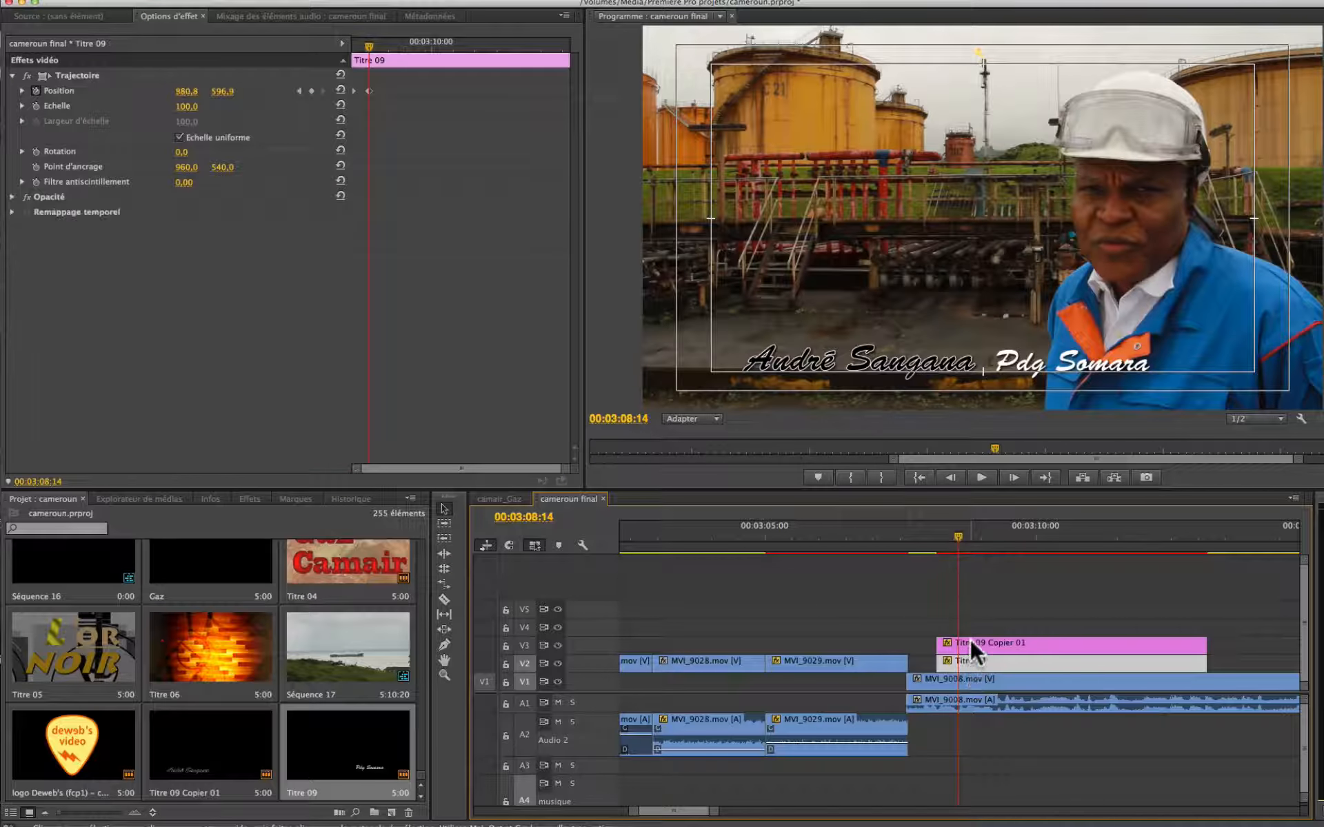
pyautogui.click(971, 644)
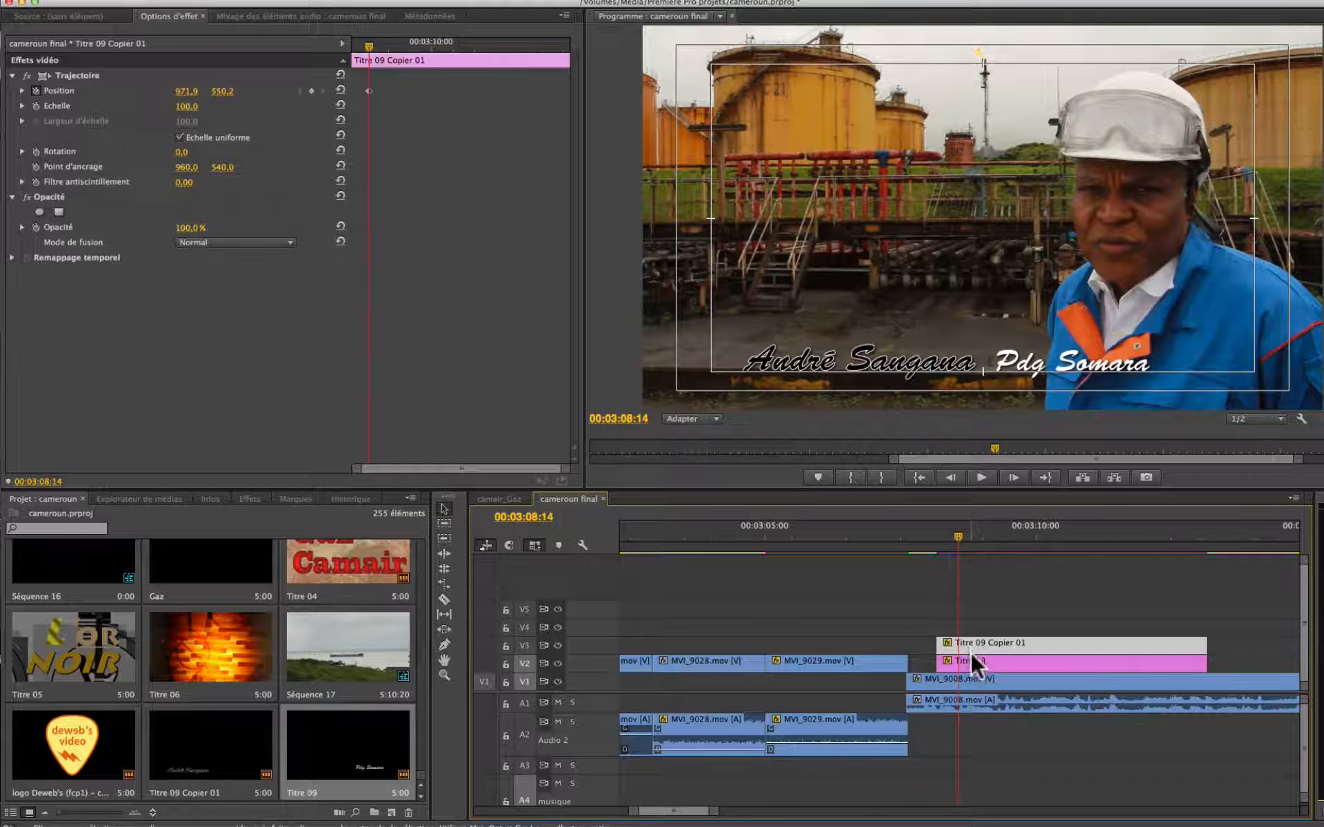
pyautogui.click(969, 658)
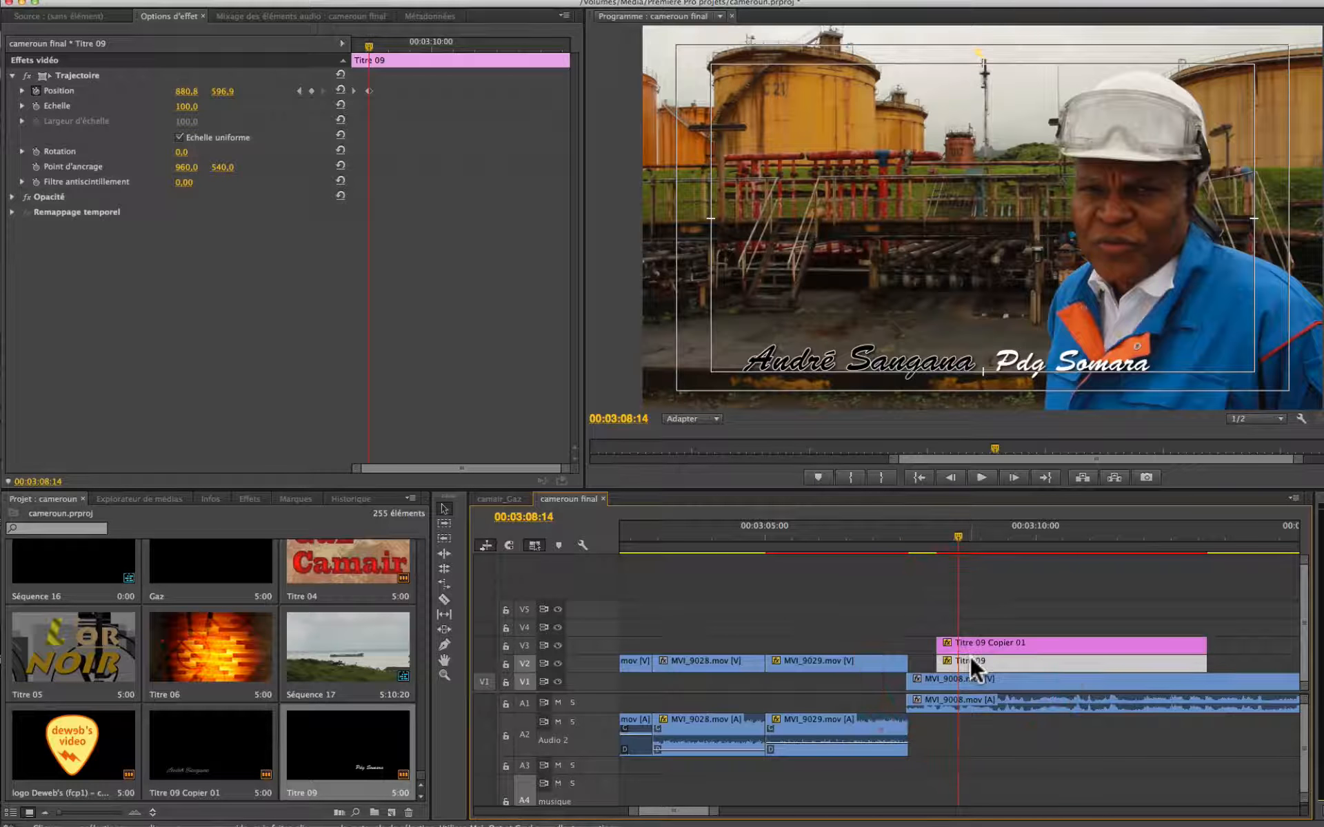
# - At the clip start, 00:03:08:04, move the Titre 09 title out of frame to about position 1816.5, 607.0
pyautogui.click(970, 660)
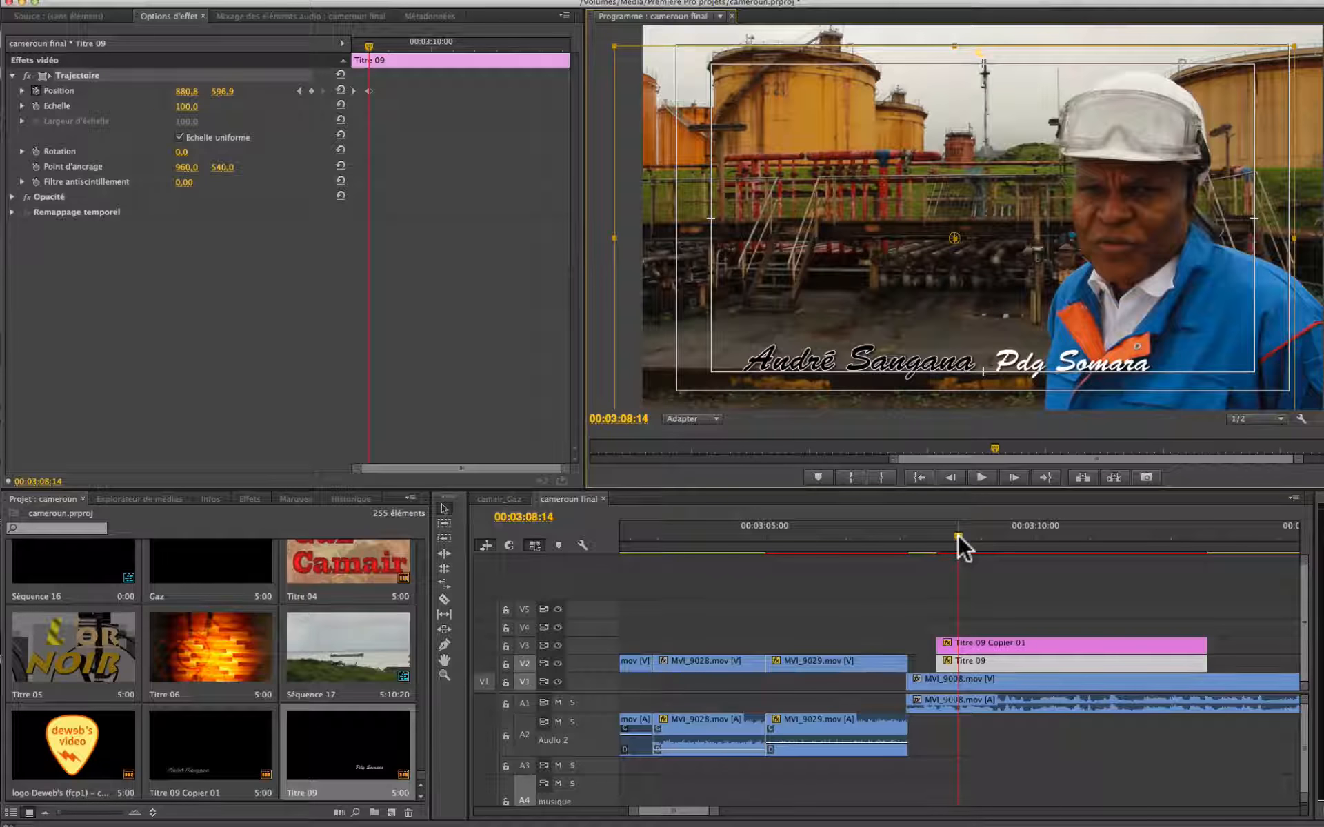
pyautogui.press('Up')
pyautogui.click(958, 535)
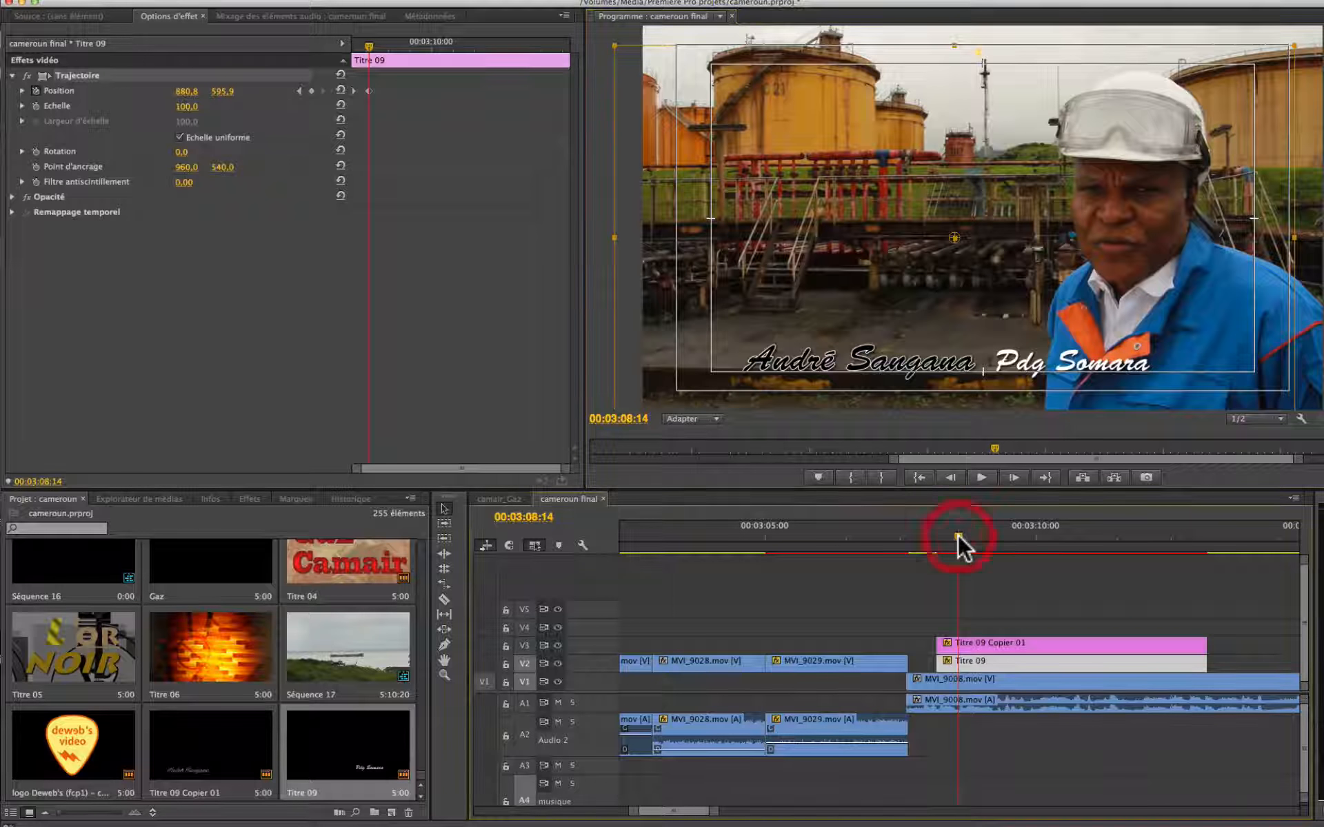
pyautogui.press('Up')
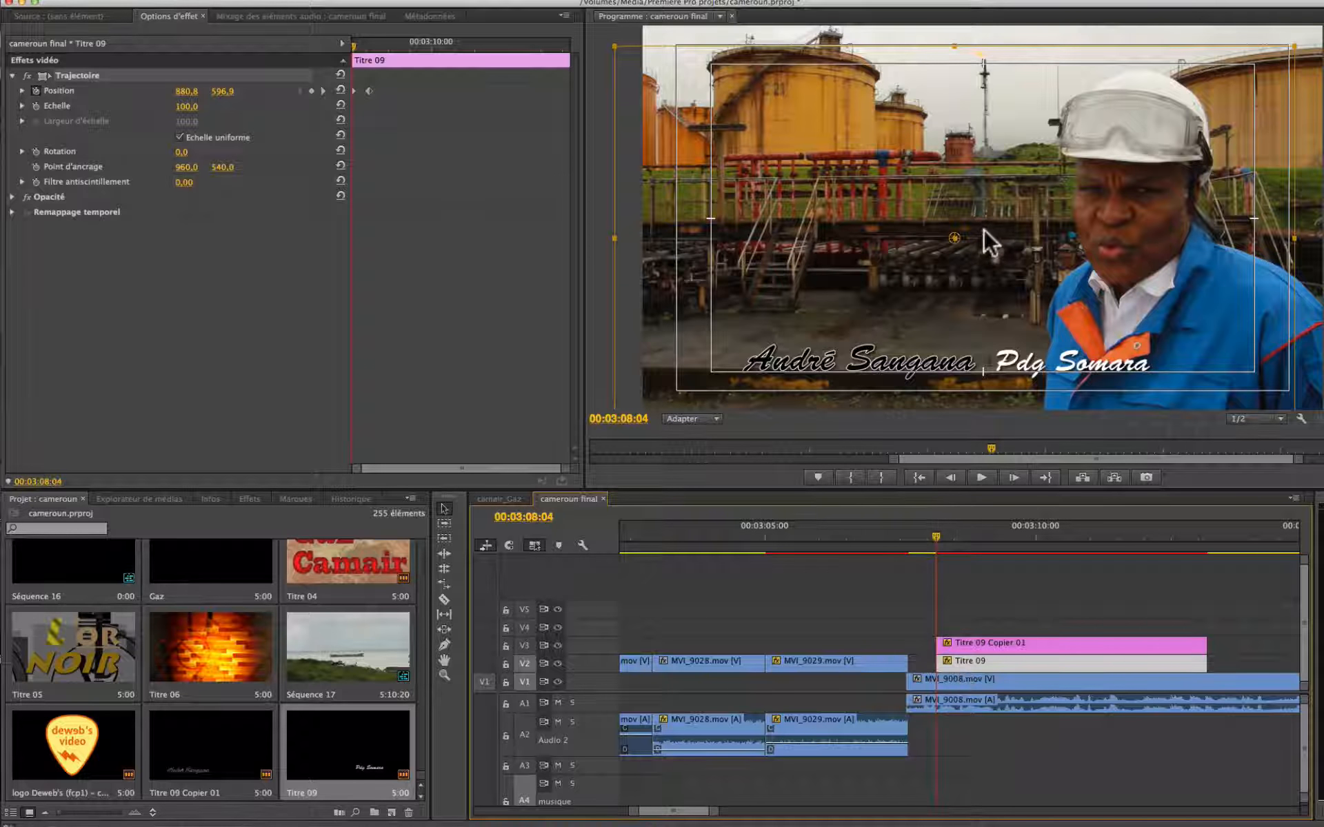
pyautogui.moveTo(1036, 290); pyautogui.dragTo(1320, 295)
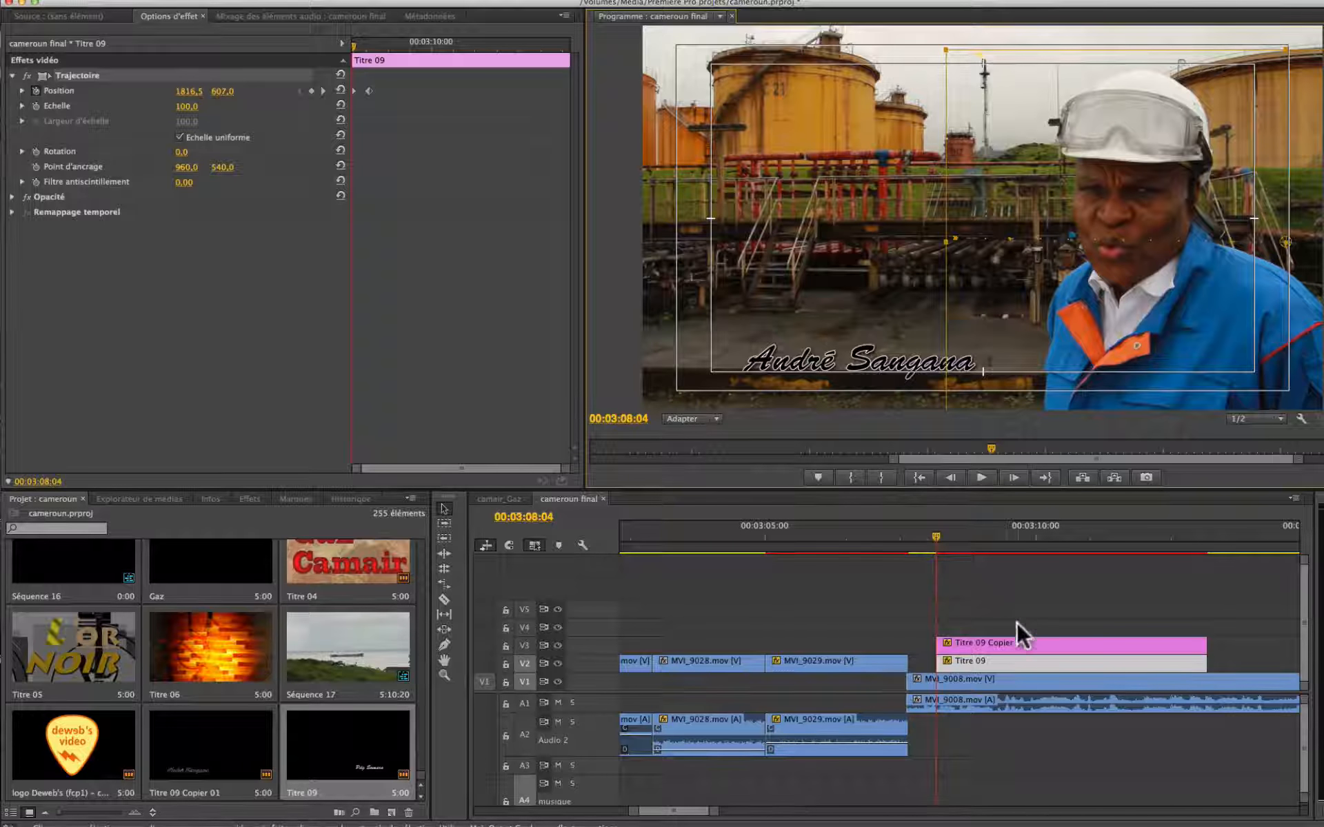
# - At 00:03:08:04, move the Titre 09 Copier 01 title off the opposite side of the frame to about position -10.4, 507.5
pyautogui.click(1005, 643)
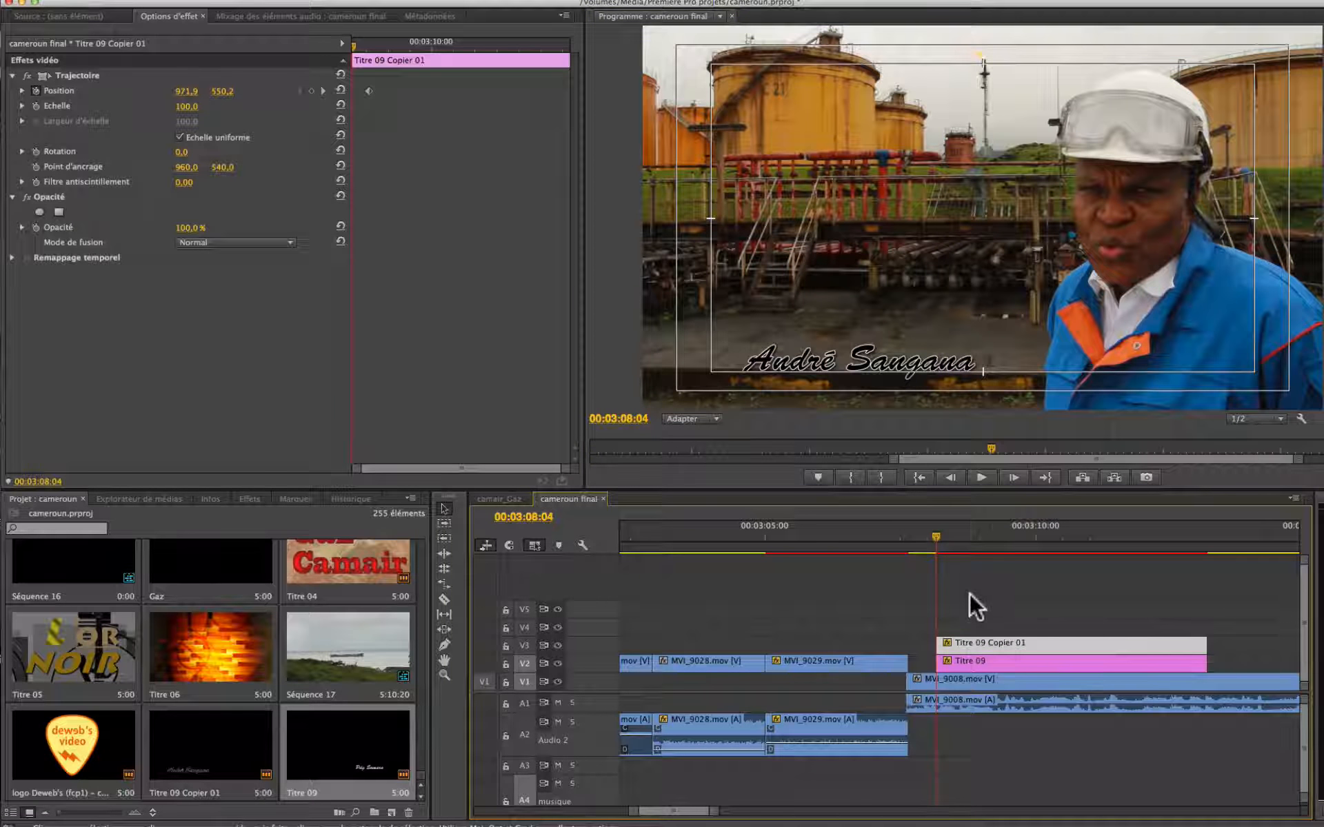
pyautogui.click(39, 77)
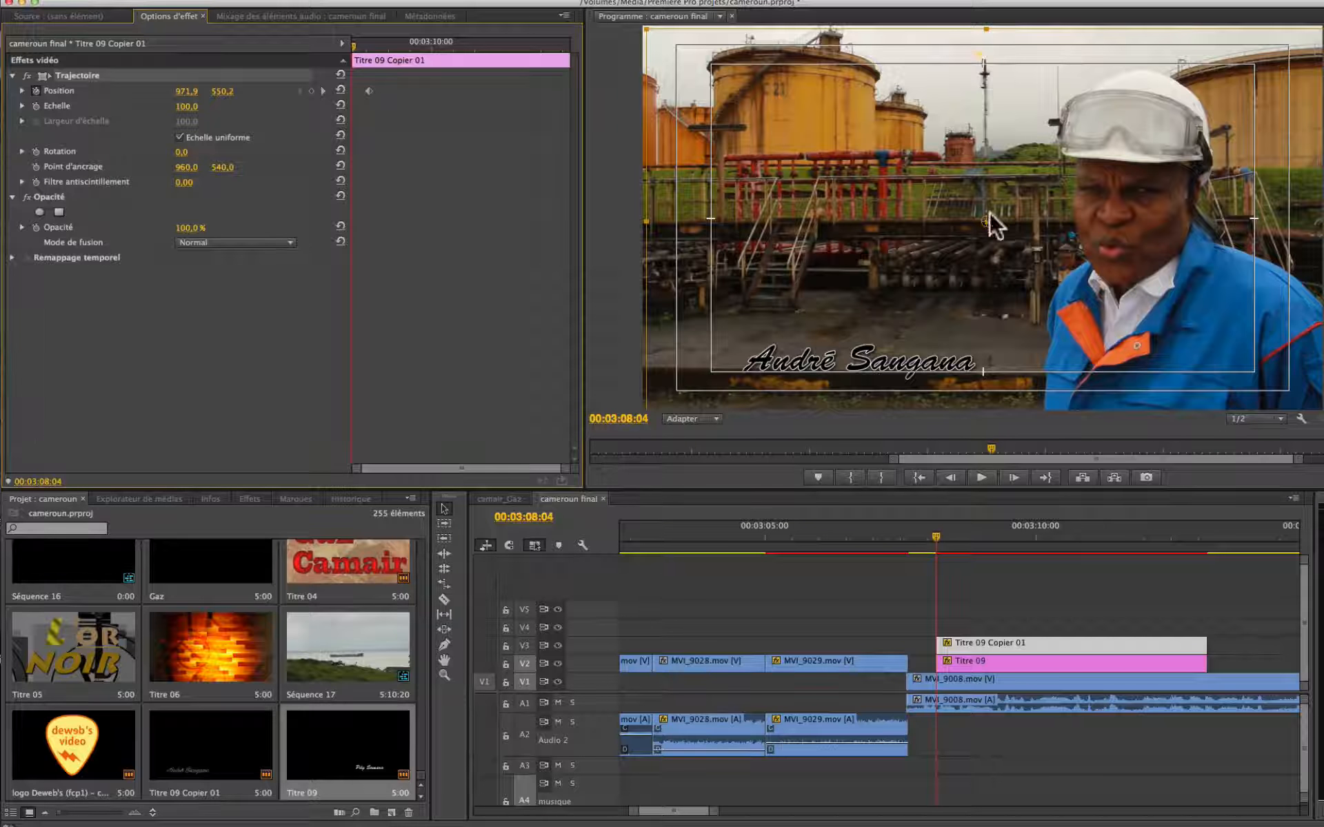
pyautogui.moveTo(1024, 319); pyautogui.dragTo(670, 291)
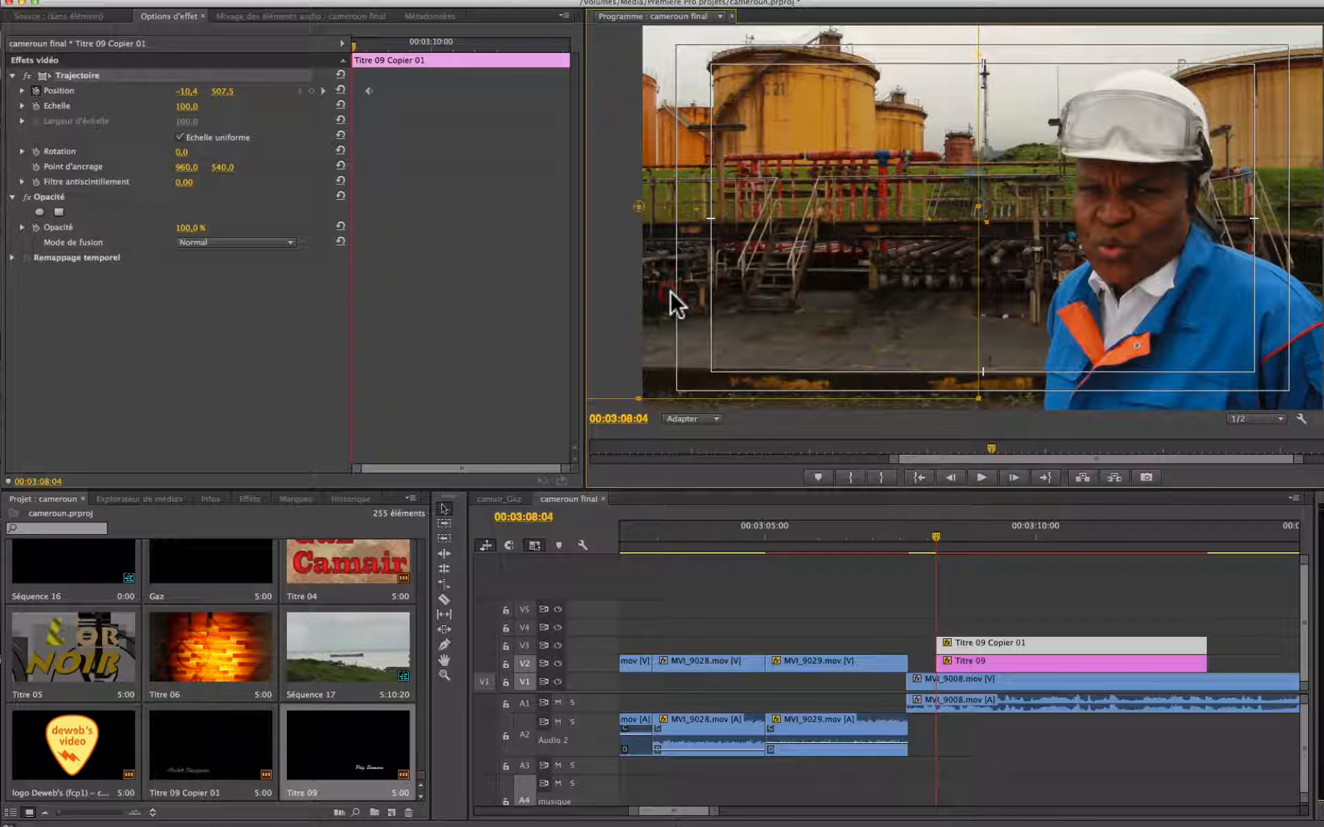
pyautogui.click(670, 291)
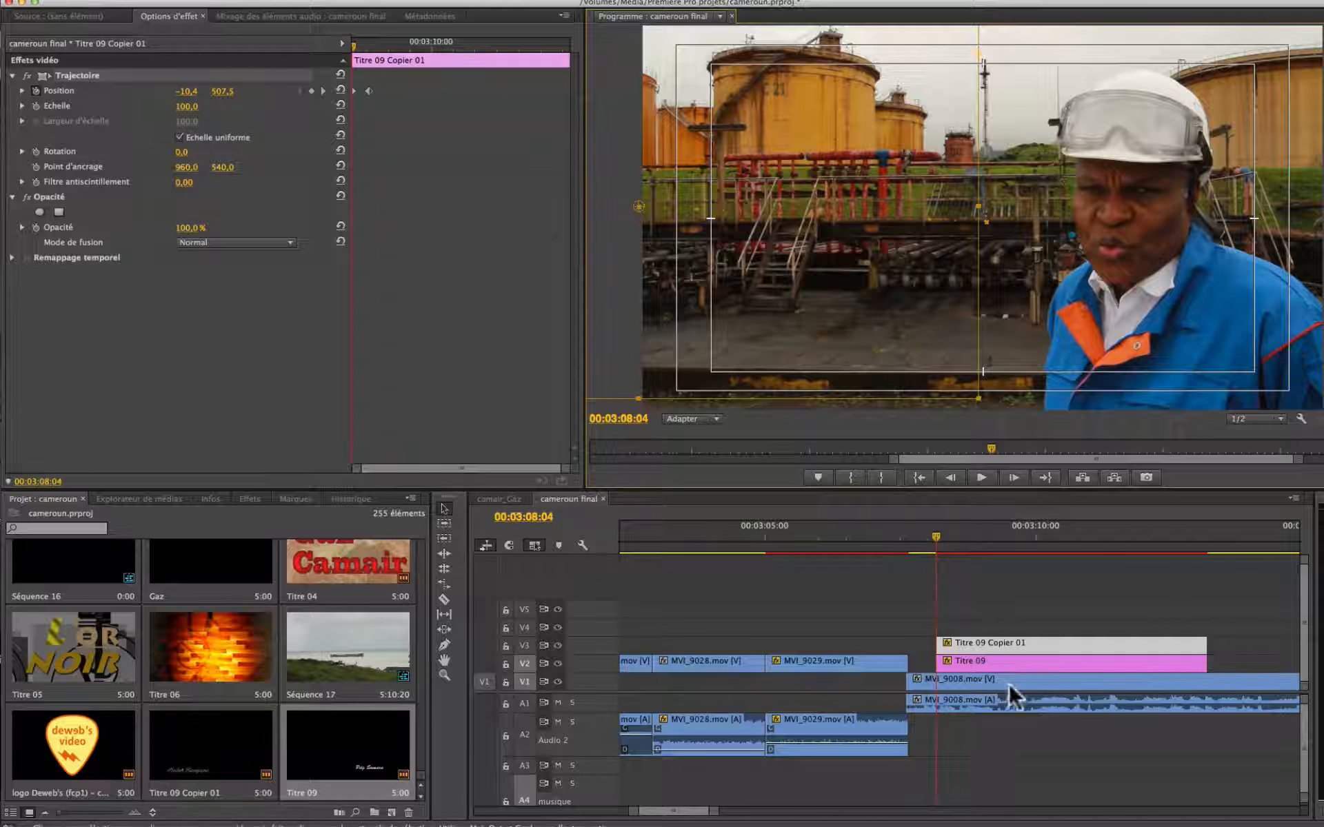
# - Play back the entrance of both titles from just before their clips start
pyautogui.moveTo(931, 531); pyautogui.dragTo(927, 532)
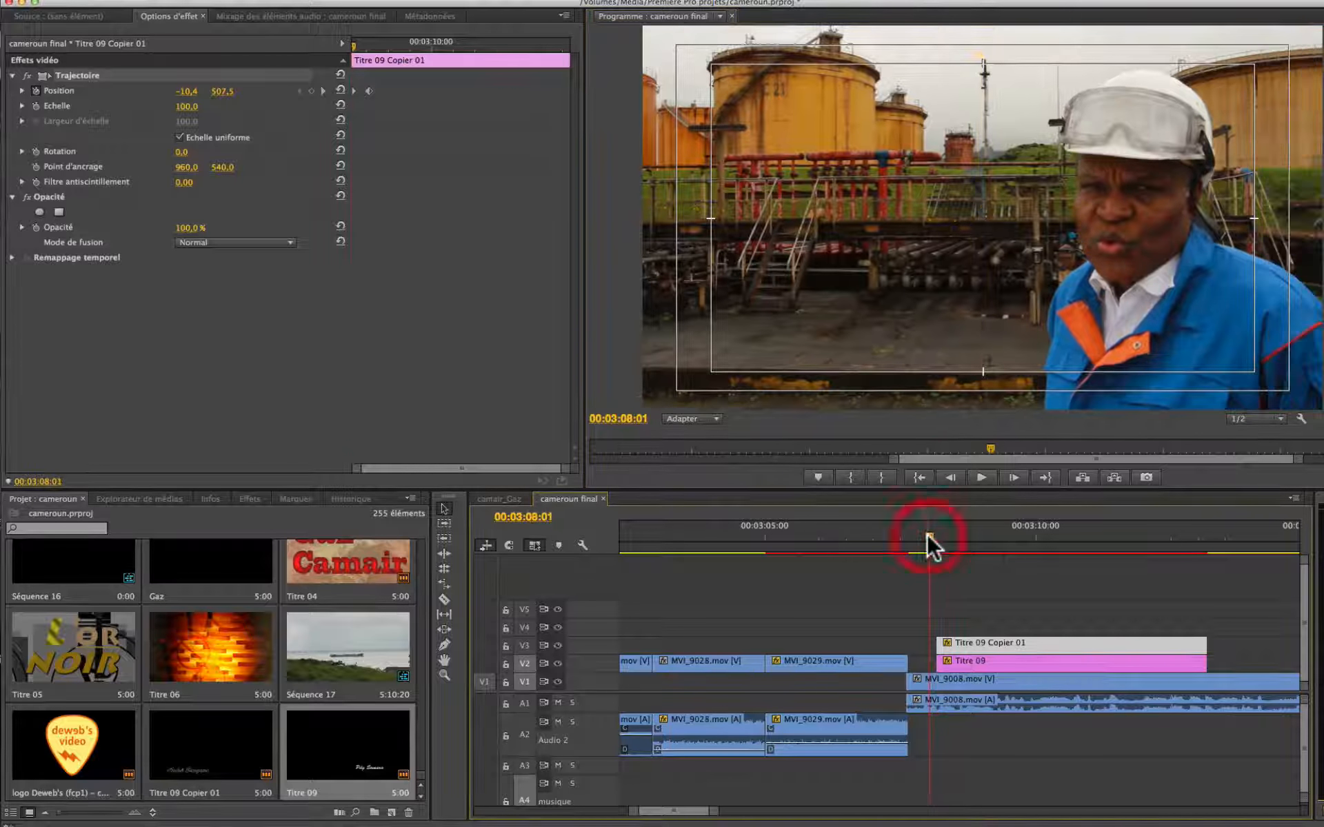
pyautogui.press('space')
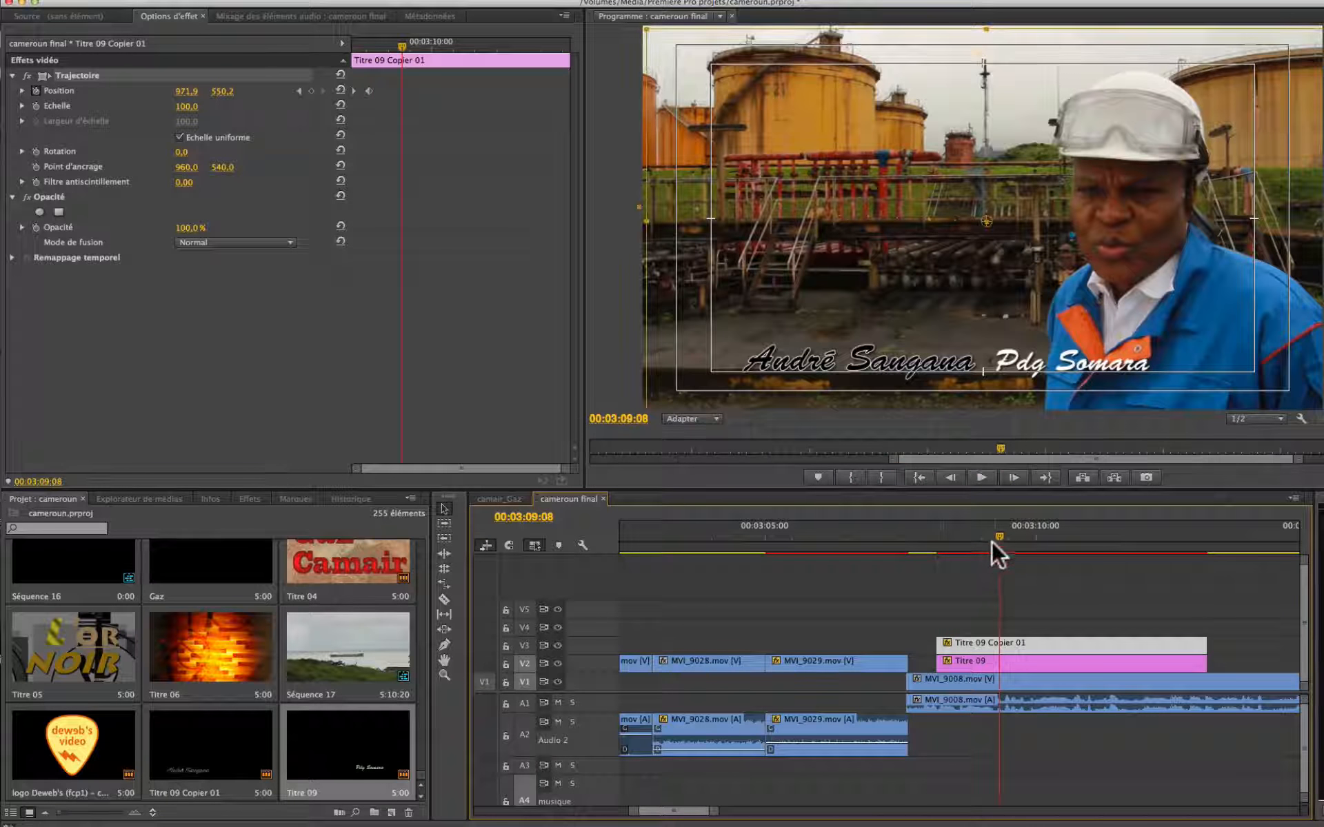
pyautogui.click(913, 556)
pyautogui.press('space')
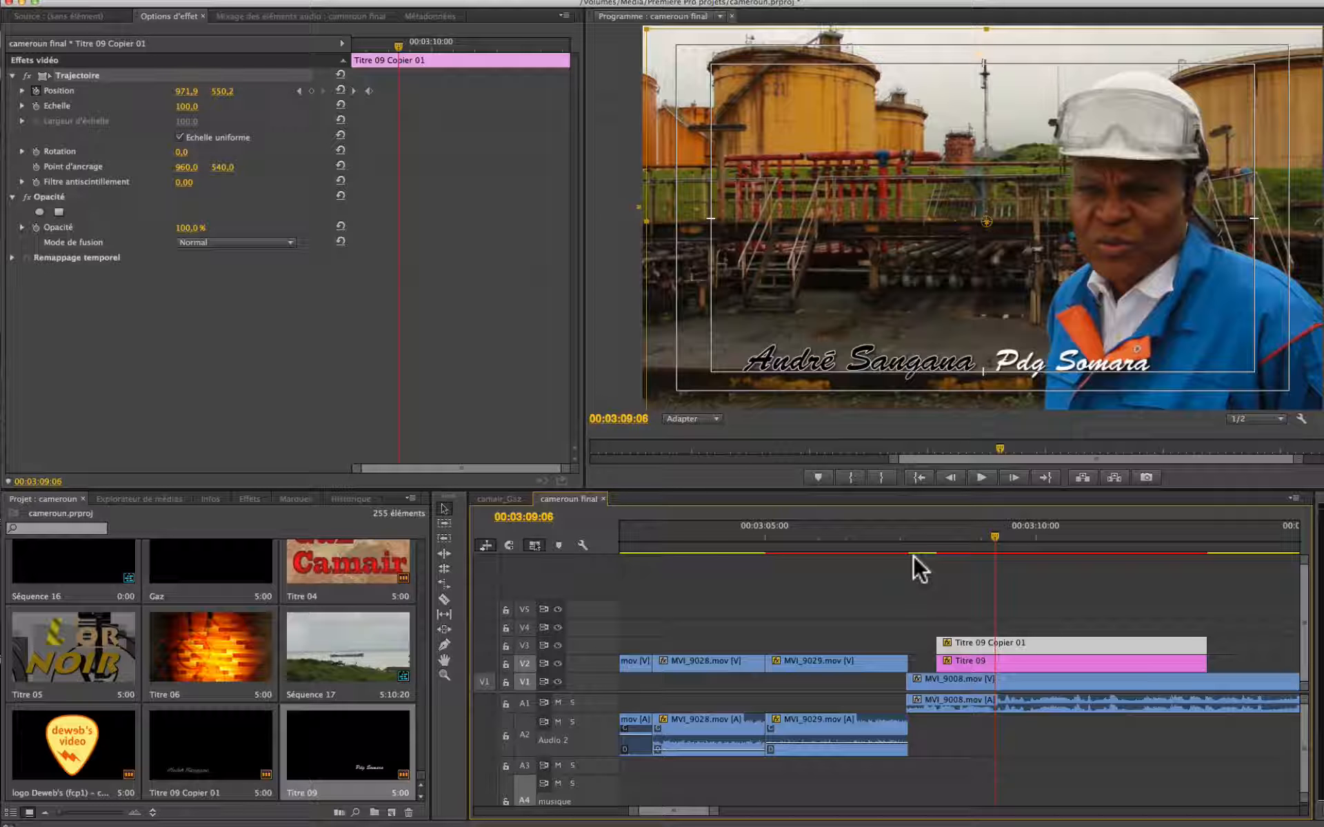
# - At 00:03:08:12, add an overshoot keyframe to Titre 09 Copier 01 by moving the title to about position 1012.9, 541.6
pyautogui.click(957, 536)
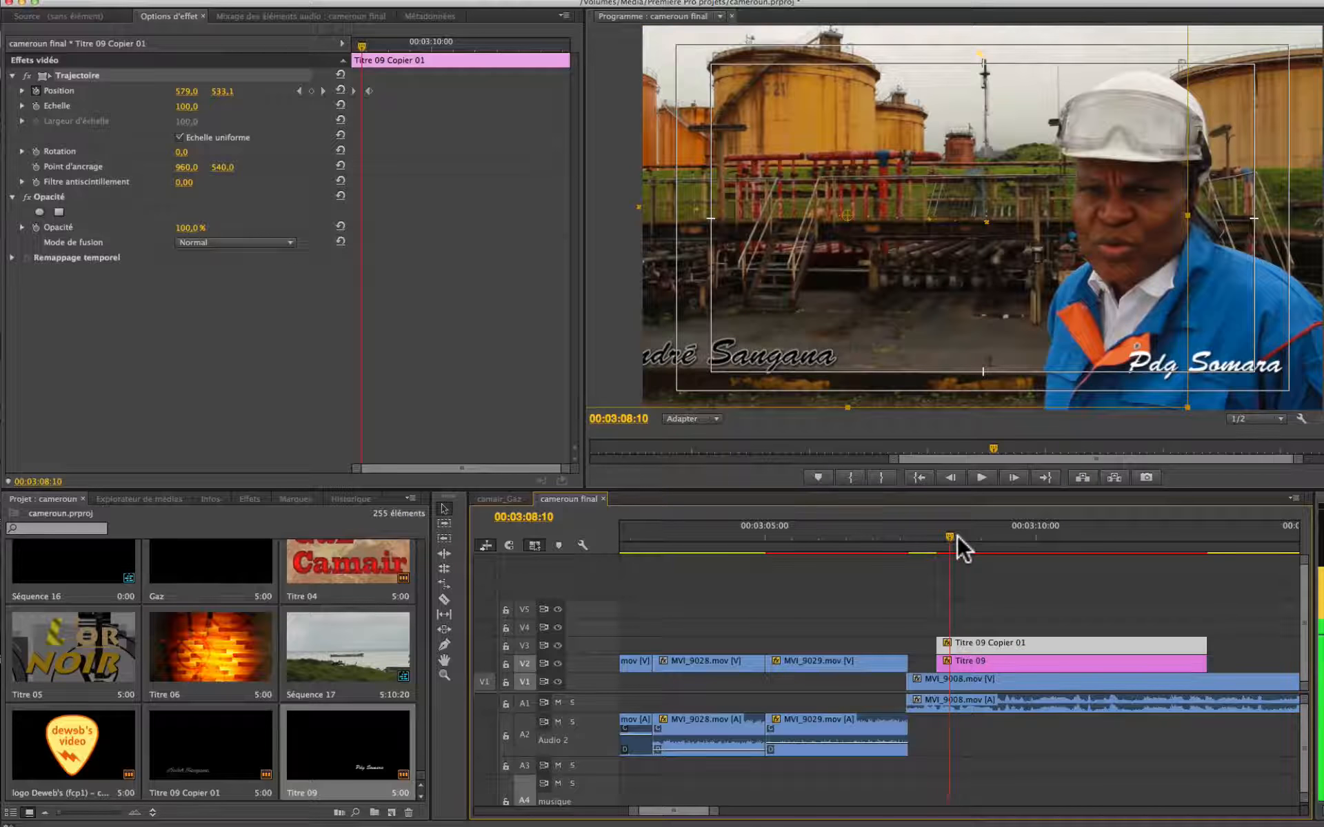
pyautogui.press('Left')
pyautogui.press('Left')
pyautogui.press('Left')
pyautogui.press('Left')
pyautogui.press('Right')
pyautogui.press('Right')
pyautogui.press('Right')
pyautogui.press('Right')
pyautogui.press('Right')
pyautogui.press('Right')
pyautogui.press('Right')
pyautogui.press('Right')
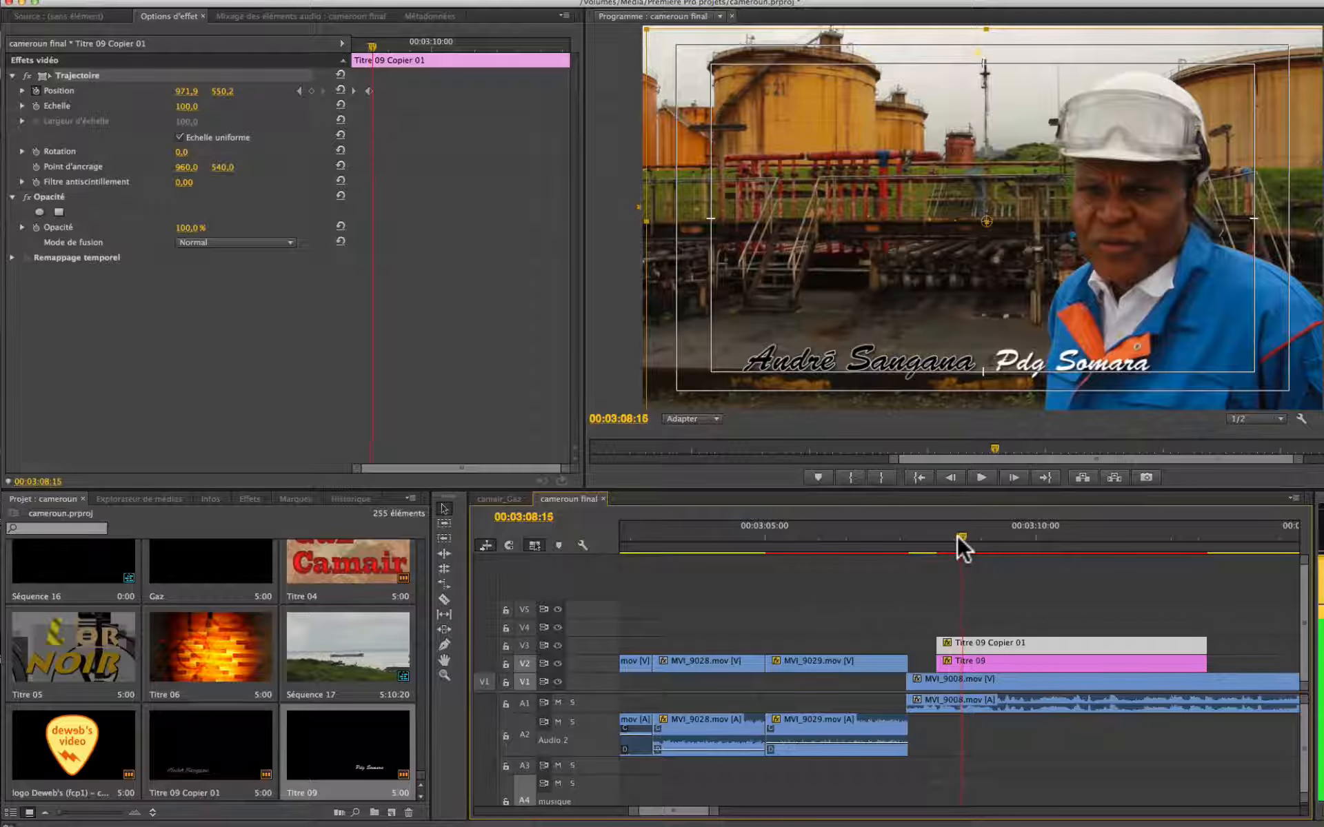
pyautogui.press('Left')
pyautogui.press('Left')
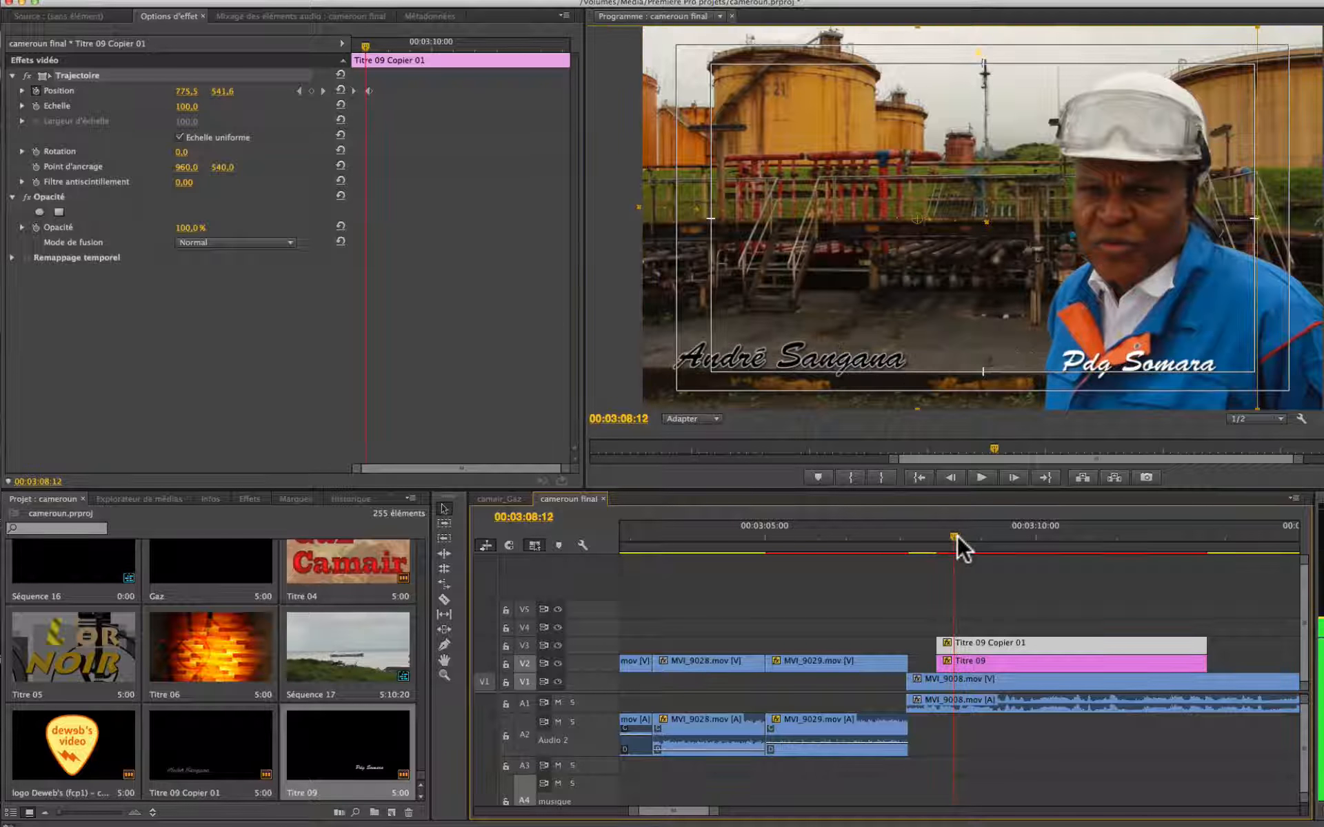
pyautogui.press('Right')
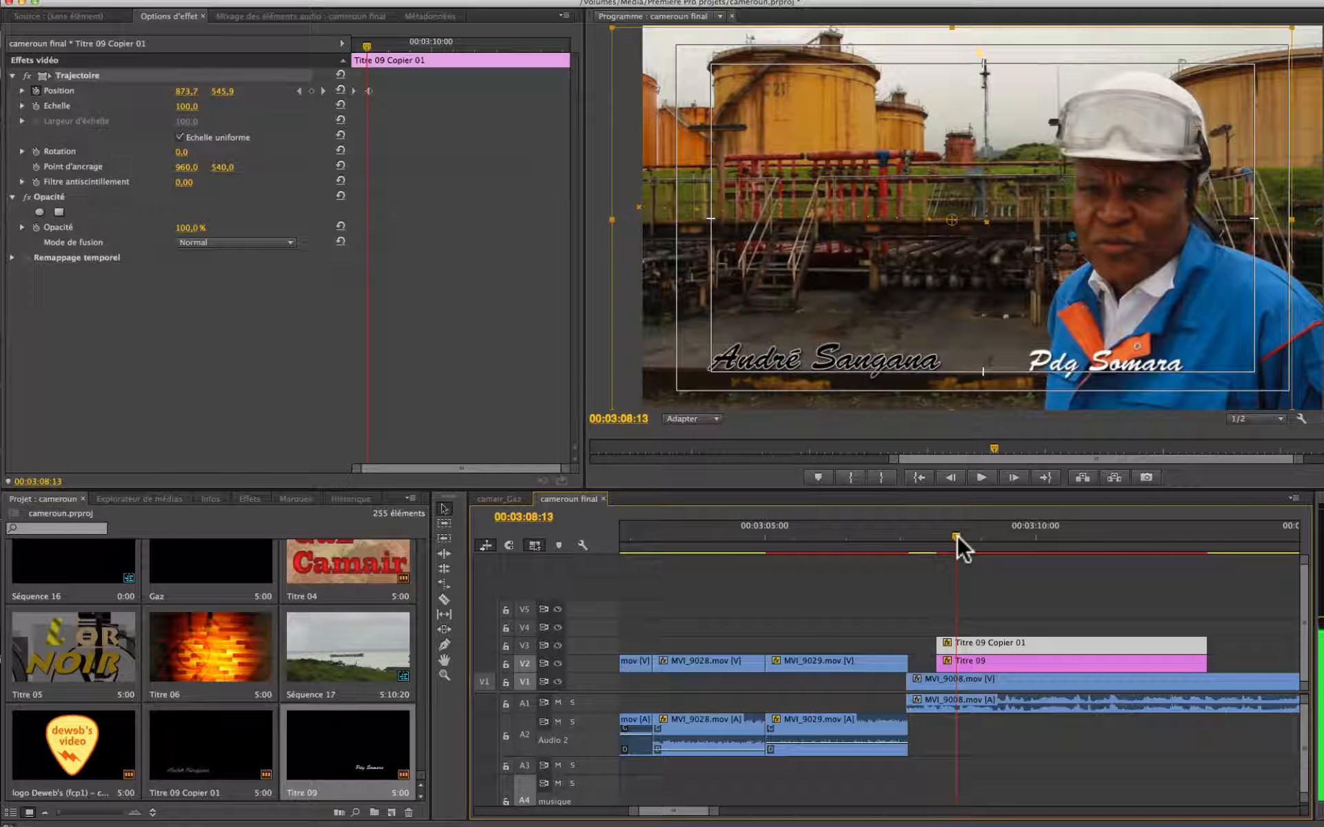
pyautogui.press('Left')
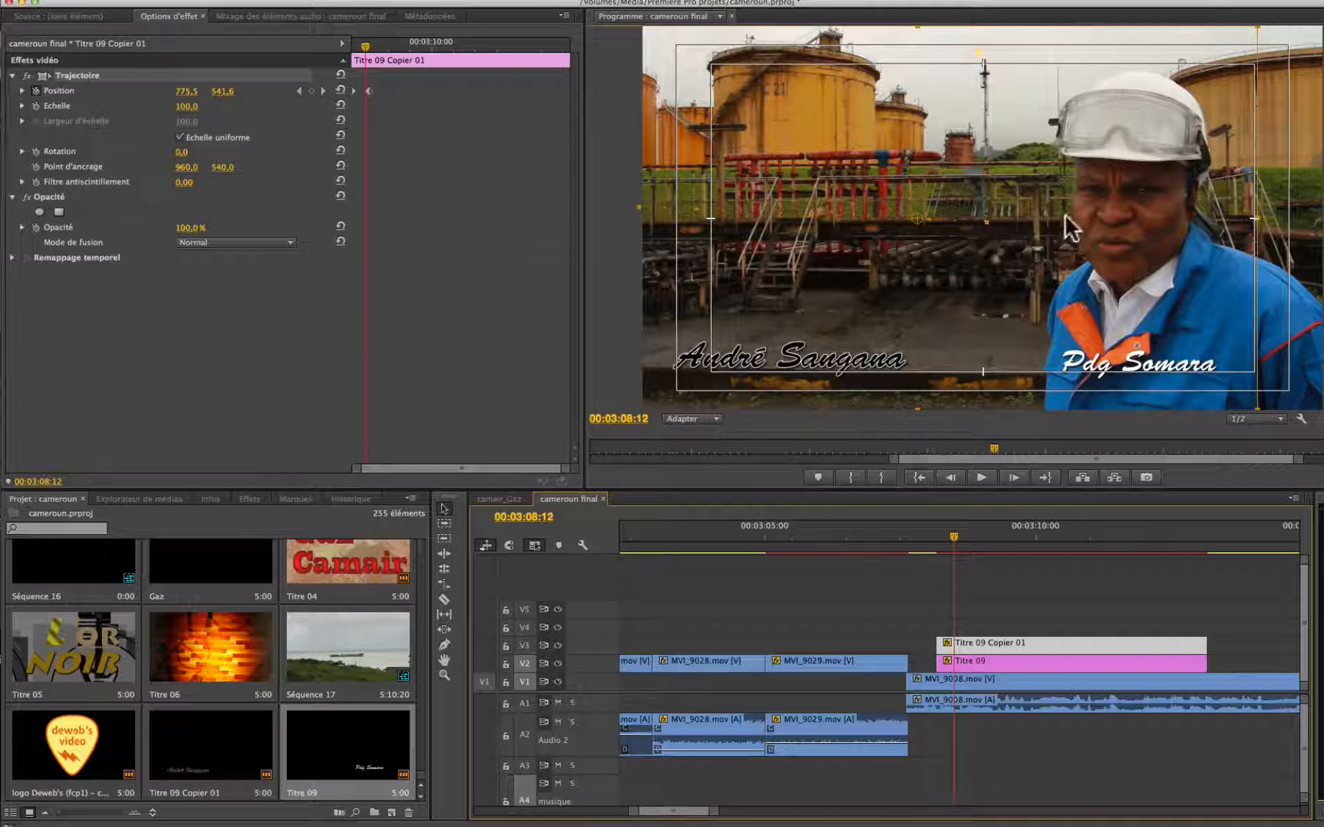
pyautogui.moveTo(993, 238); pyautogui.dragTo(1071, 243)
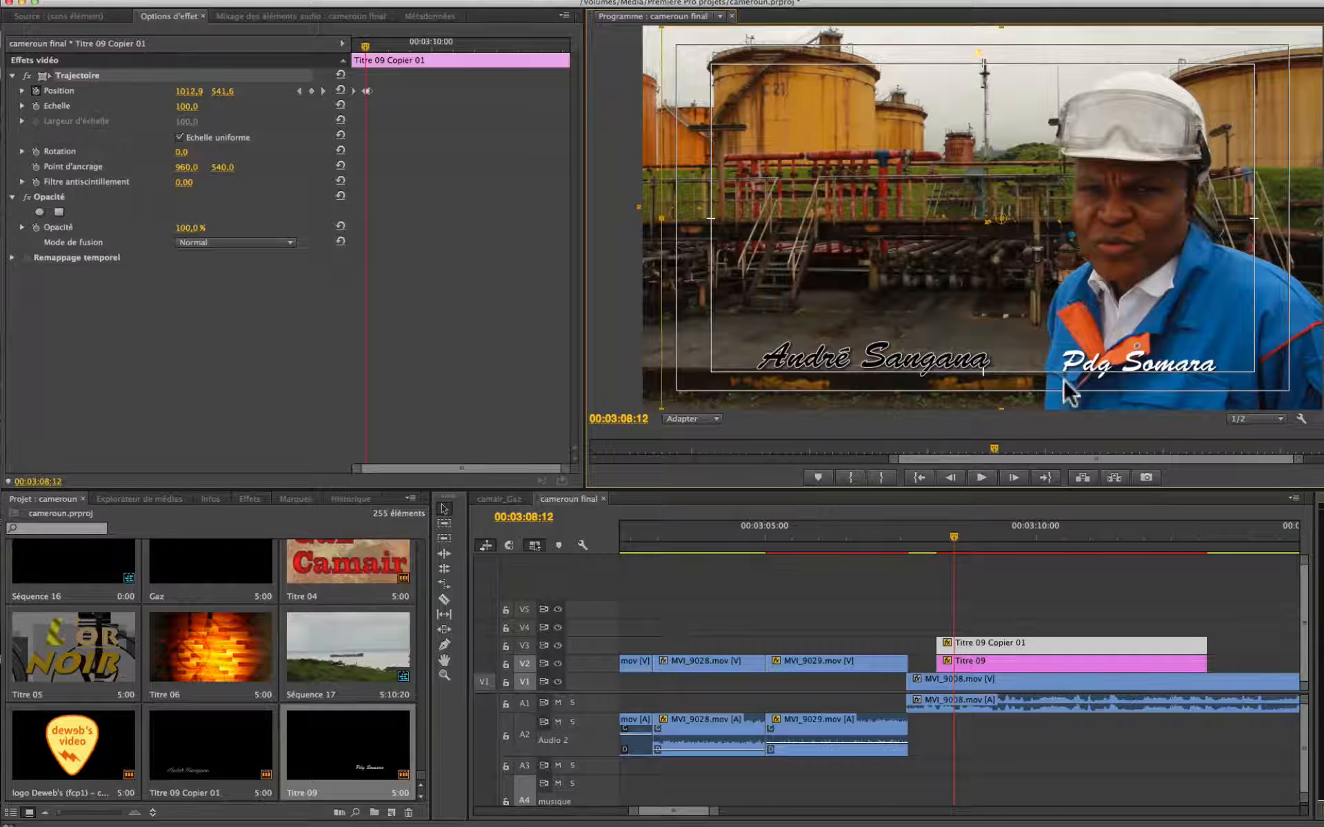
# - At 00:03:08:12, add a matching overshoot keyframe to Titre 09 by moving the title to about position 812.2, 604.2
pyautogui.click(1000, 664)
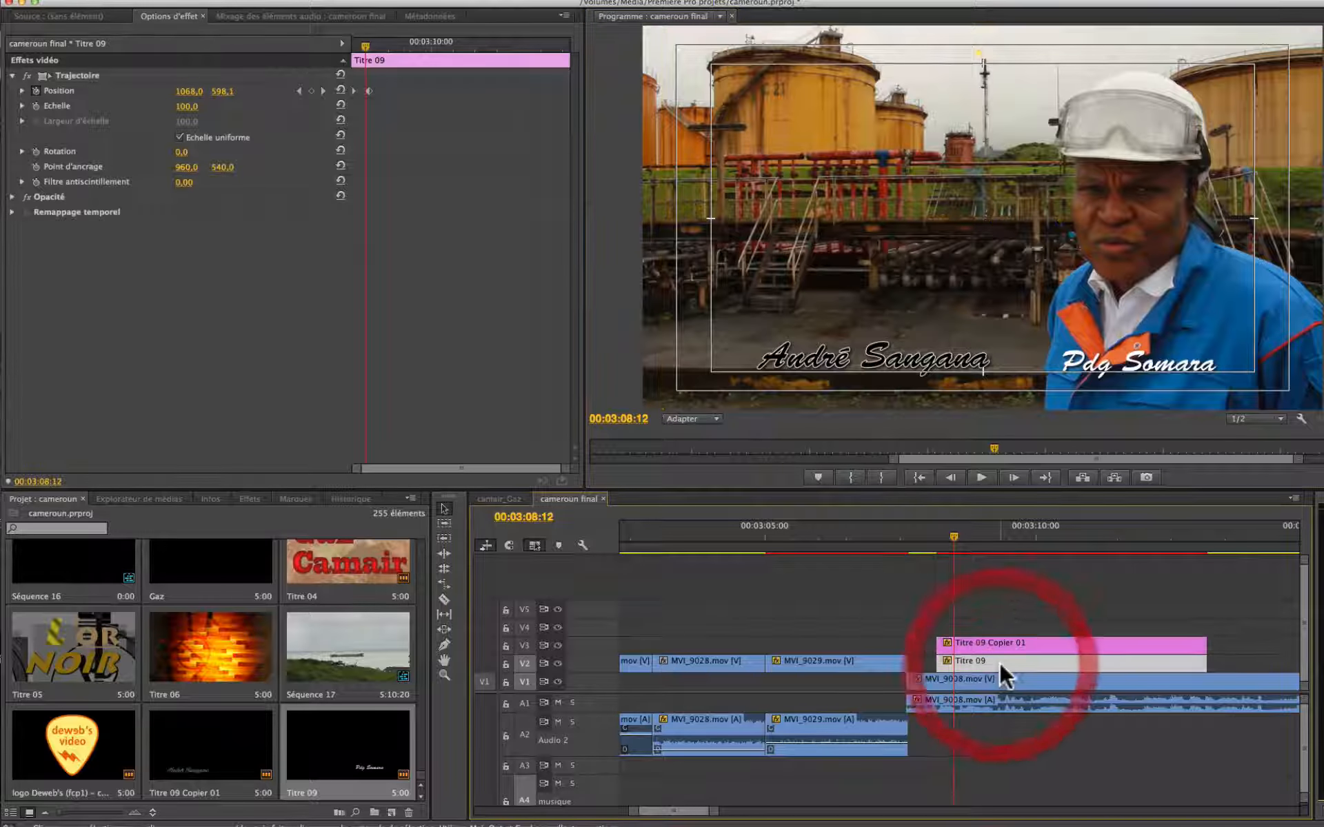
pyautogui.click(34, 74)
pyautogui.moveTo(1096, 273); pyautogui.dragTo(1008, 274)
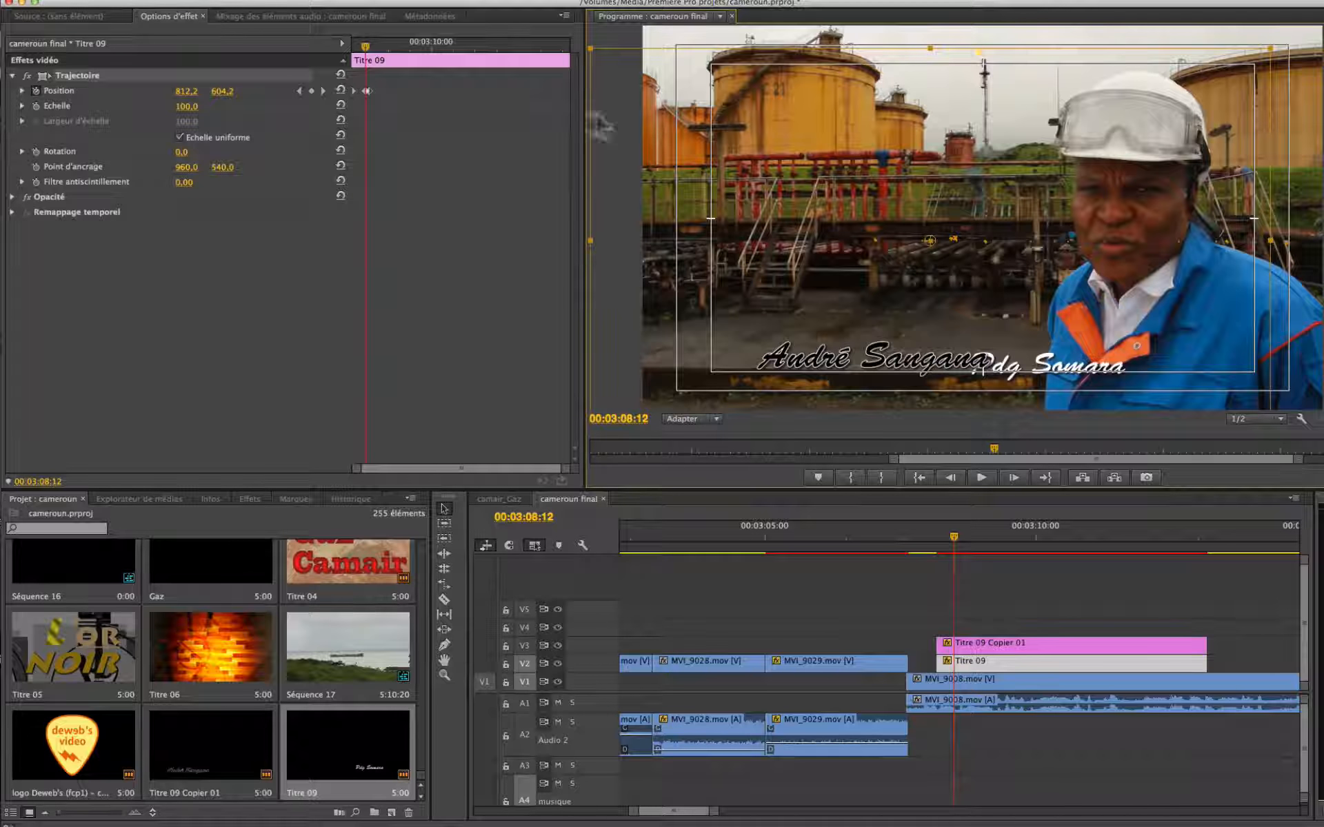
# - Show and enlarge Titre 09's Position velocity graph, zoomed in on its keyframes, and switch to Titre 09 Copier 01's effect settings
pyautogui.moveTo(561, 469); pyautogui.dragTo(474, 468)
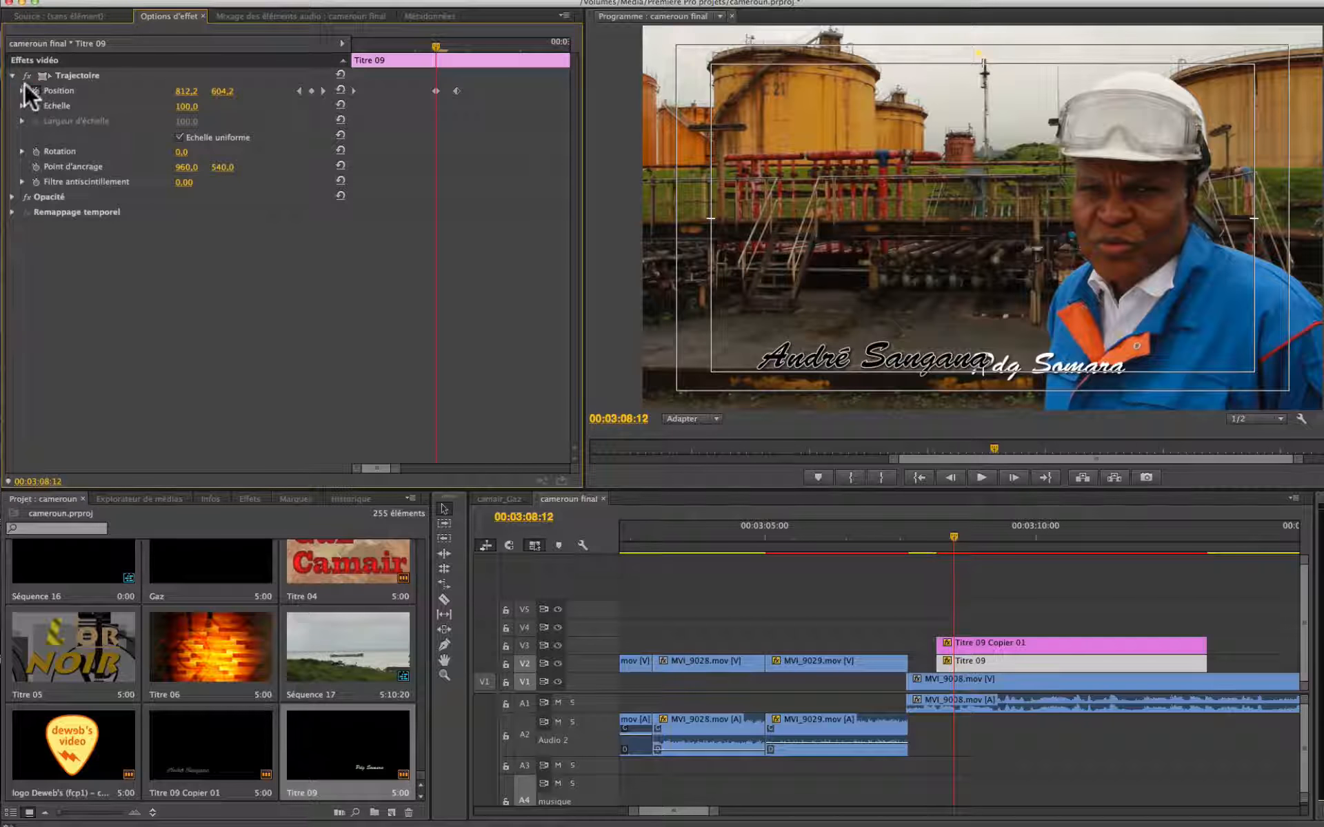
pyautogui.click(22, 91)
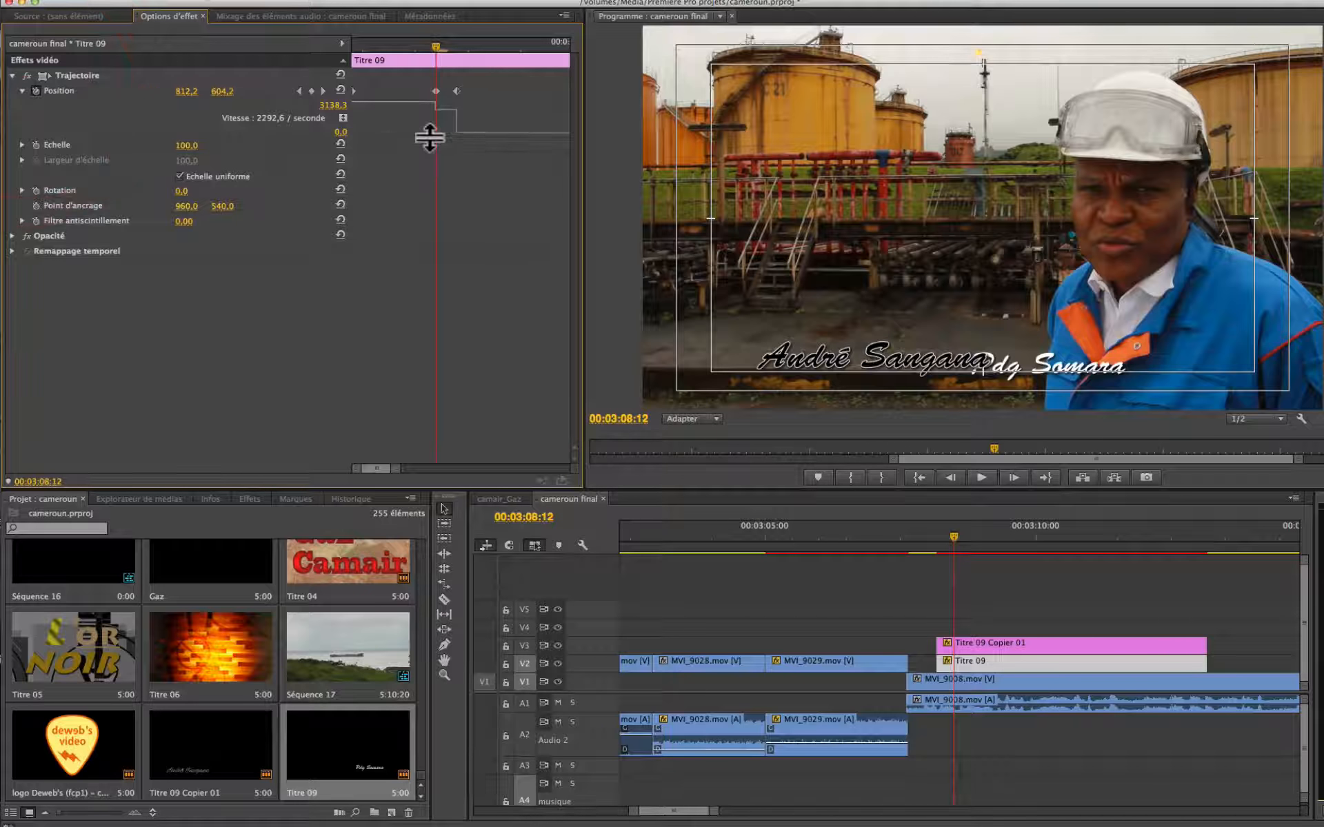
pyautogui.moveTo(427, 135); pyautogui.dragTo(434, 201)
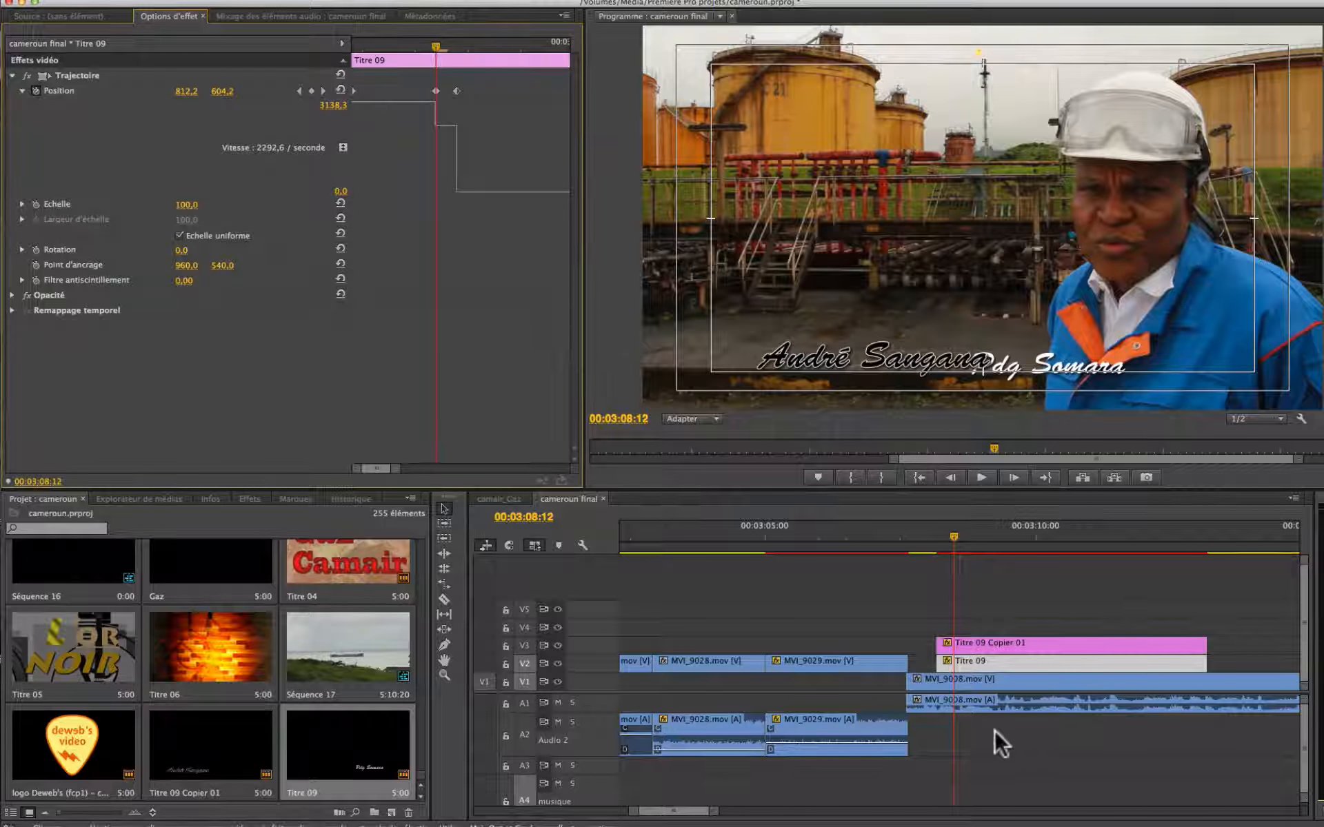
pyautogui.click(984, 632)
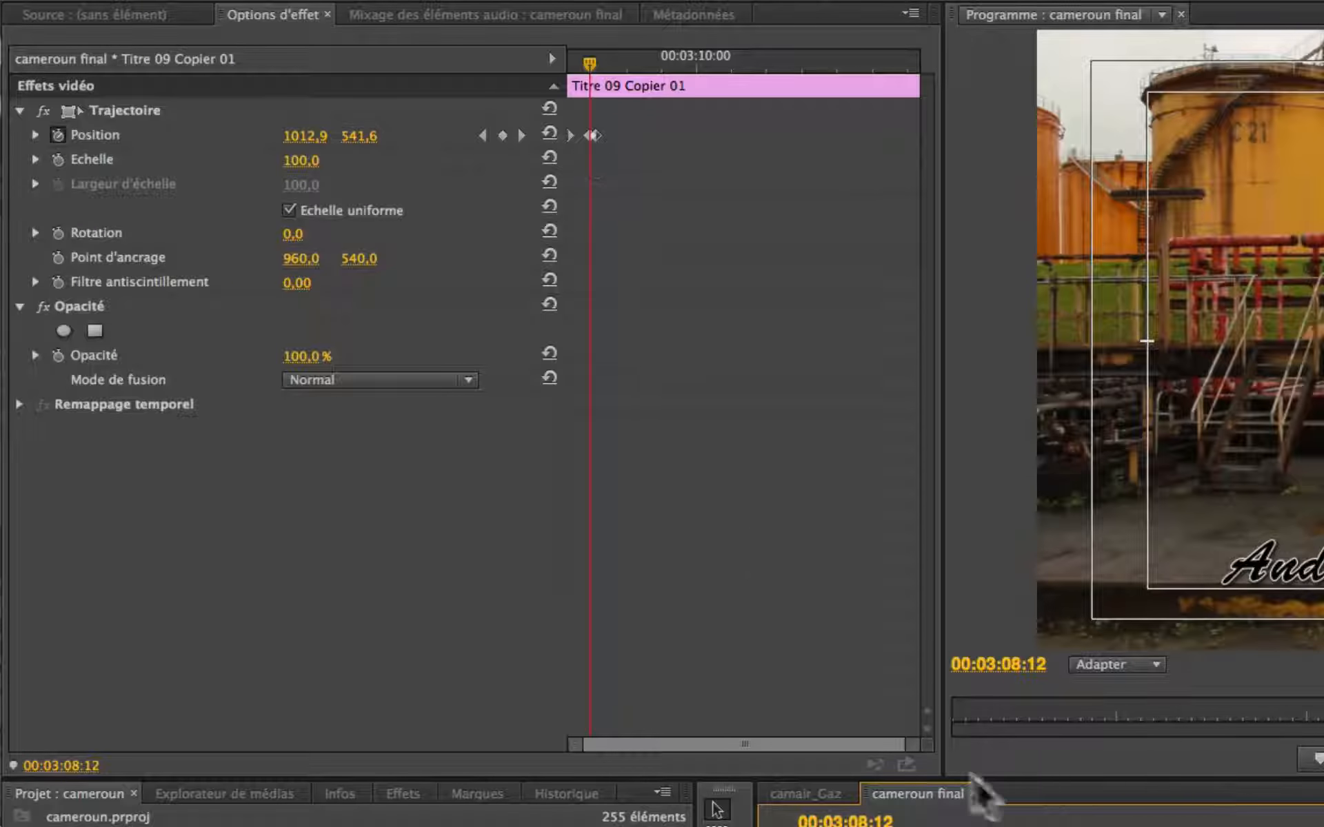
# - Zoom in on Titre 09 Copier 01's Position keyframes and show its enlarged velocity graph
pyautogui.moveTo(907, 744); pyautogui.dragTo(772, 743)
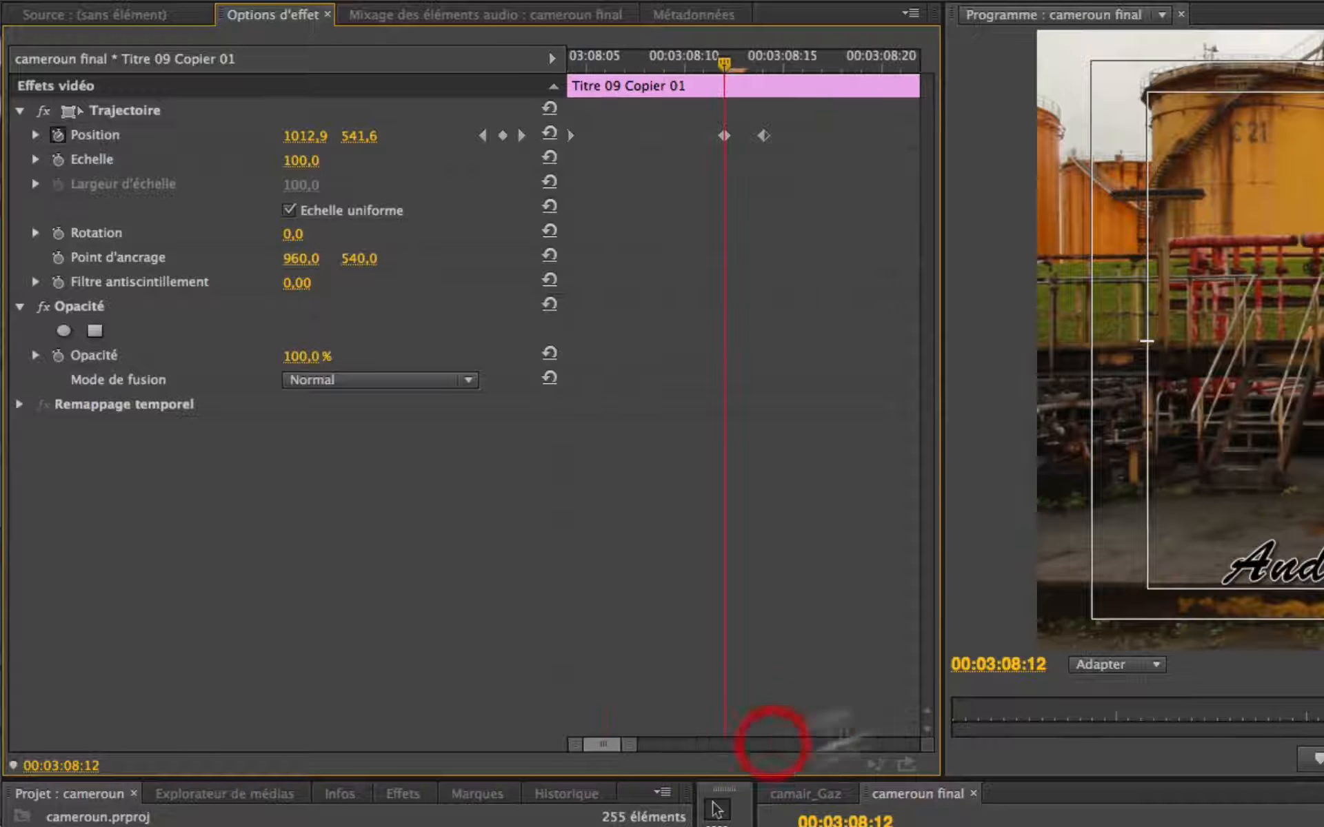
pyautogui.click(35, 134)
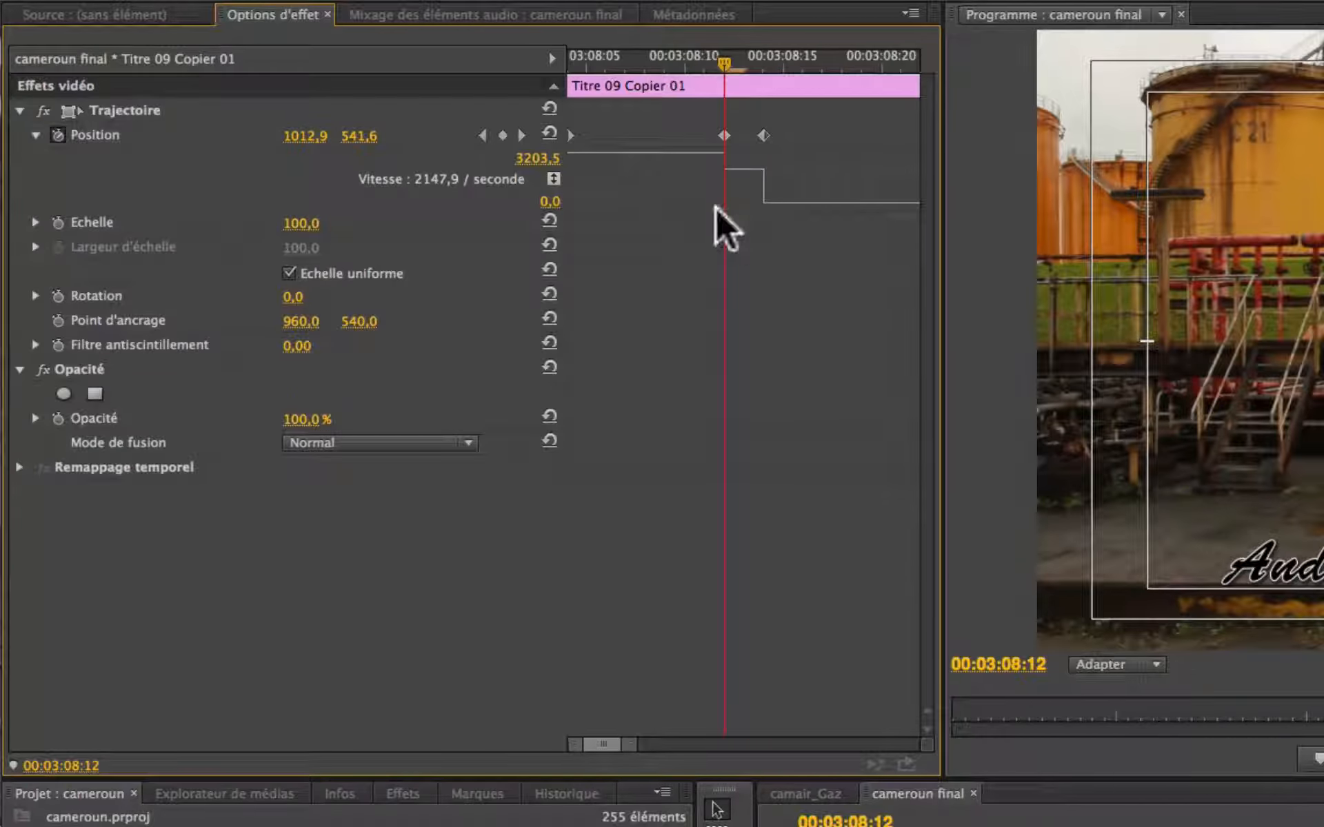
pyautogui.moveTo(716, 211); pyautogui.dragTo(713, 252)
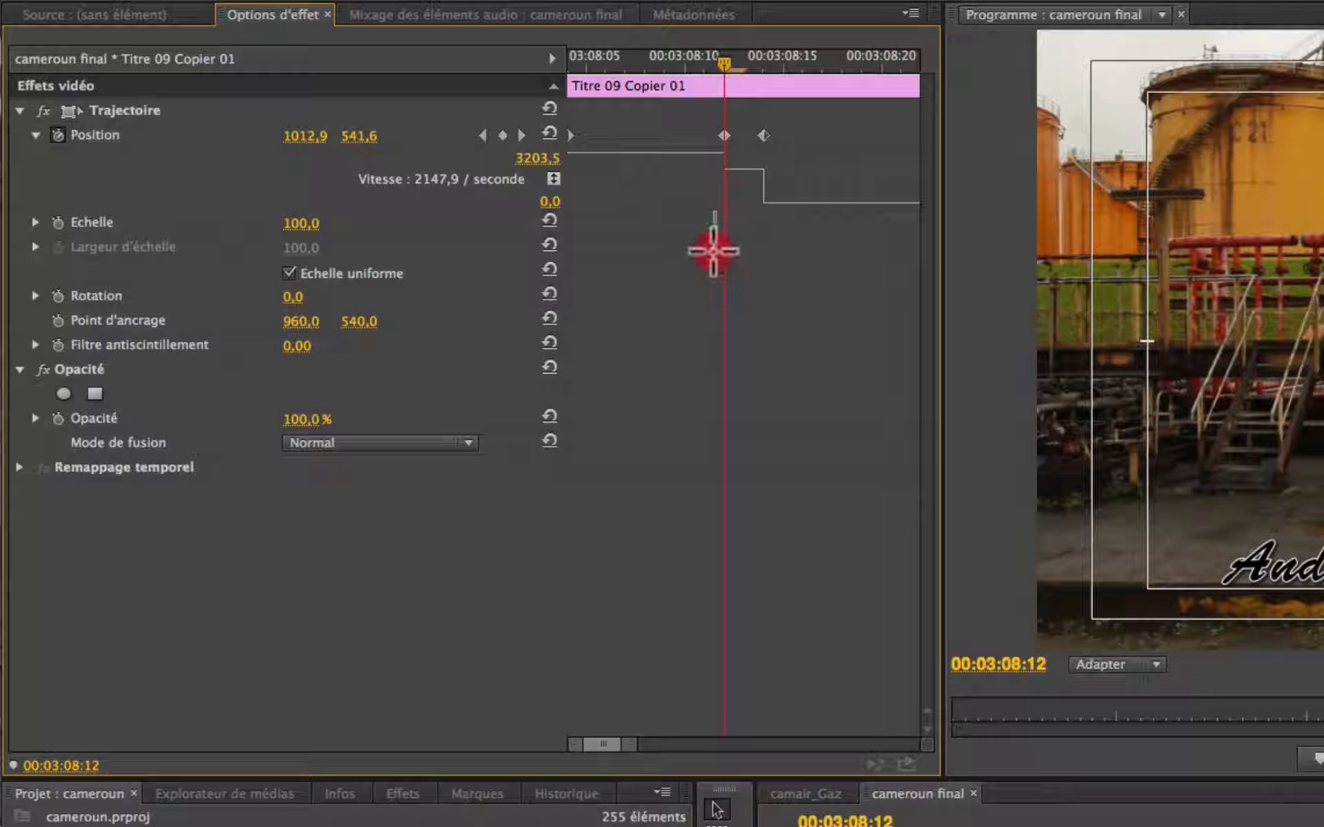
pyautogui.click(634, 222)
pyautogui.moveTo(635, 222); pyautogui.dragTo(644, 318)
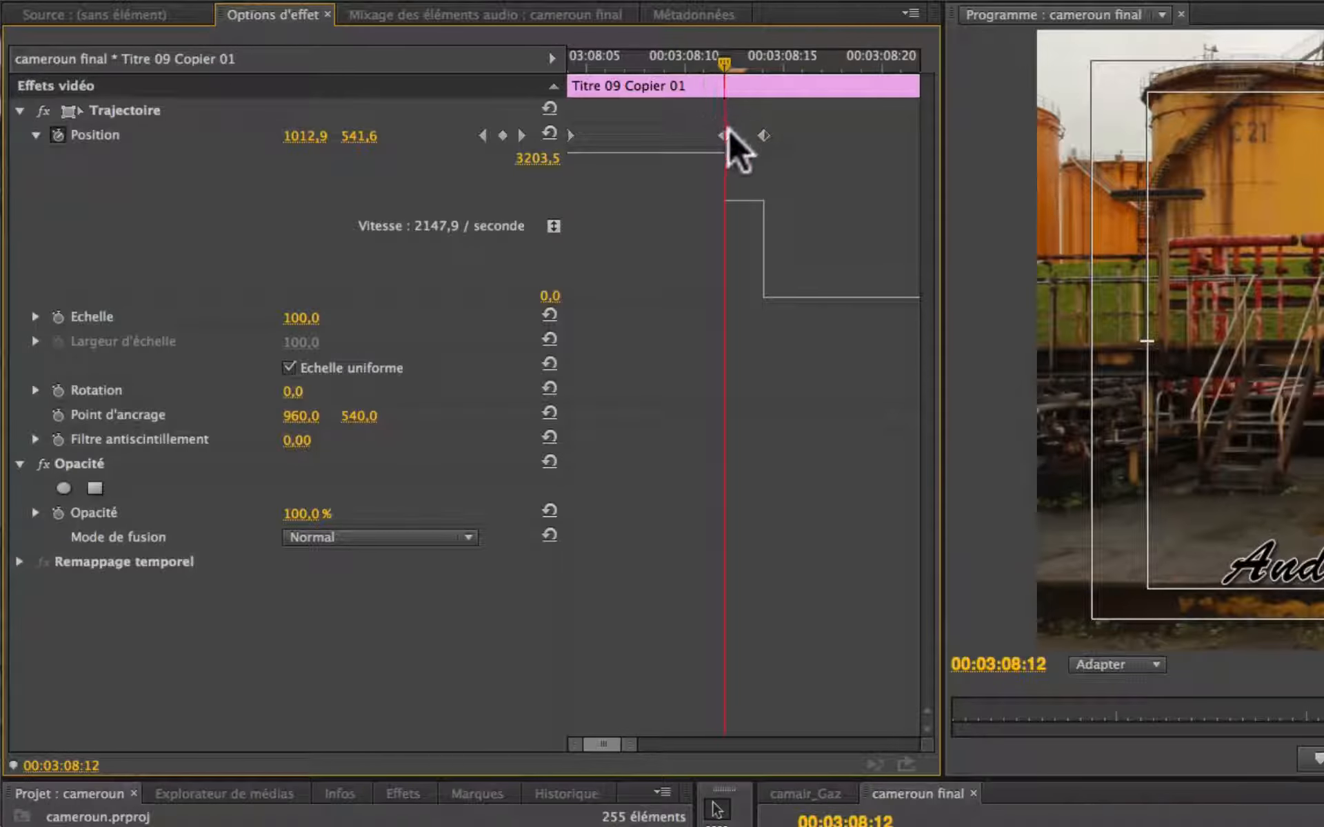
# - Step the playhead through Titre 09 Copier 01's clip edges and Position keyframes, ending on the last keyframe at 00:03:08:14
pyautogui.press('Left')
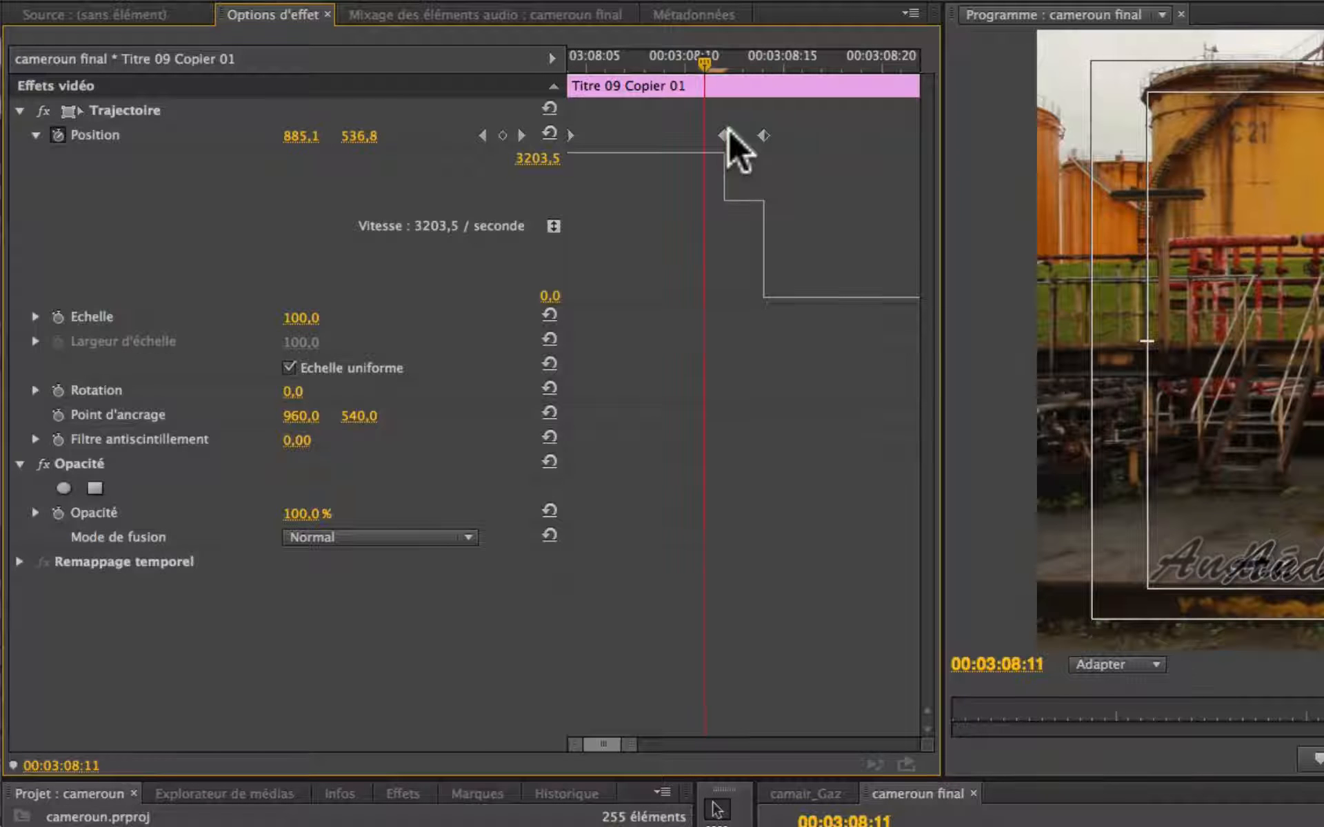
pyautogui.press('Up')
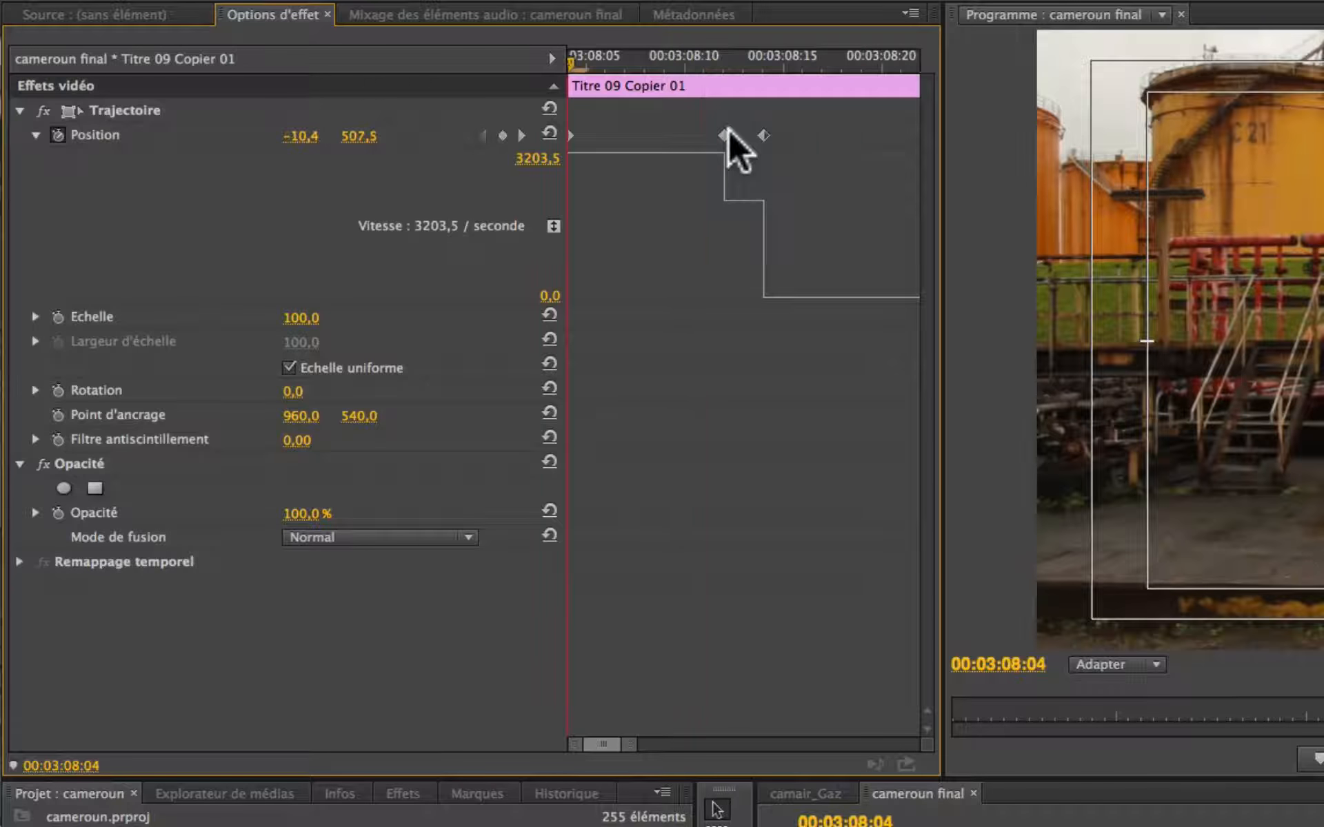
pyautogui.press('Down')
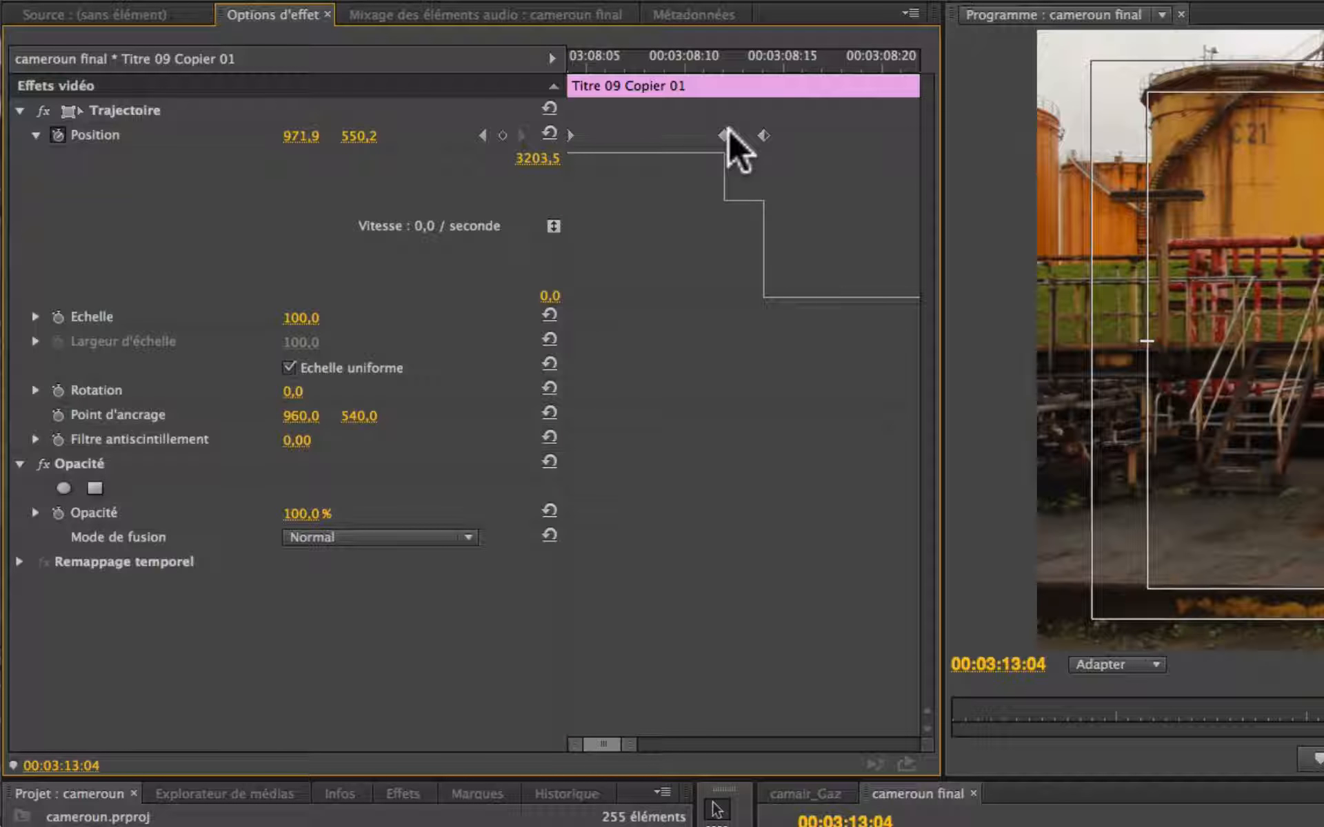
pyautogui.click(483, 135)
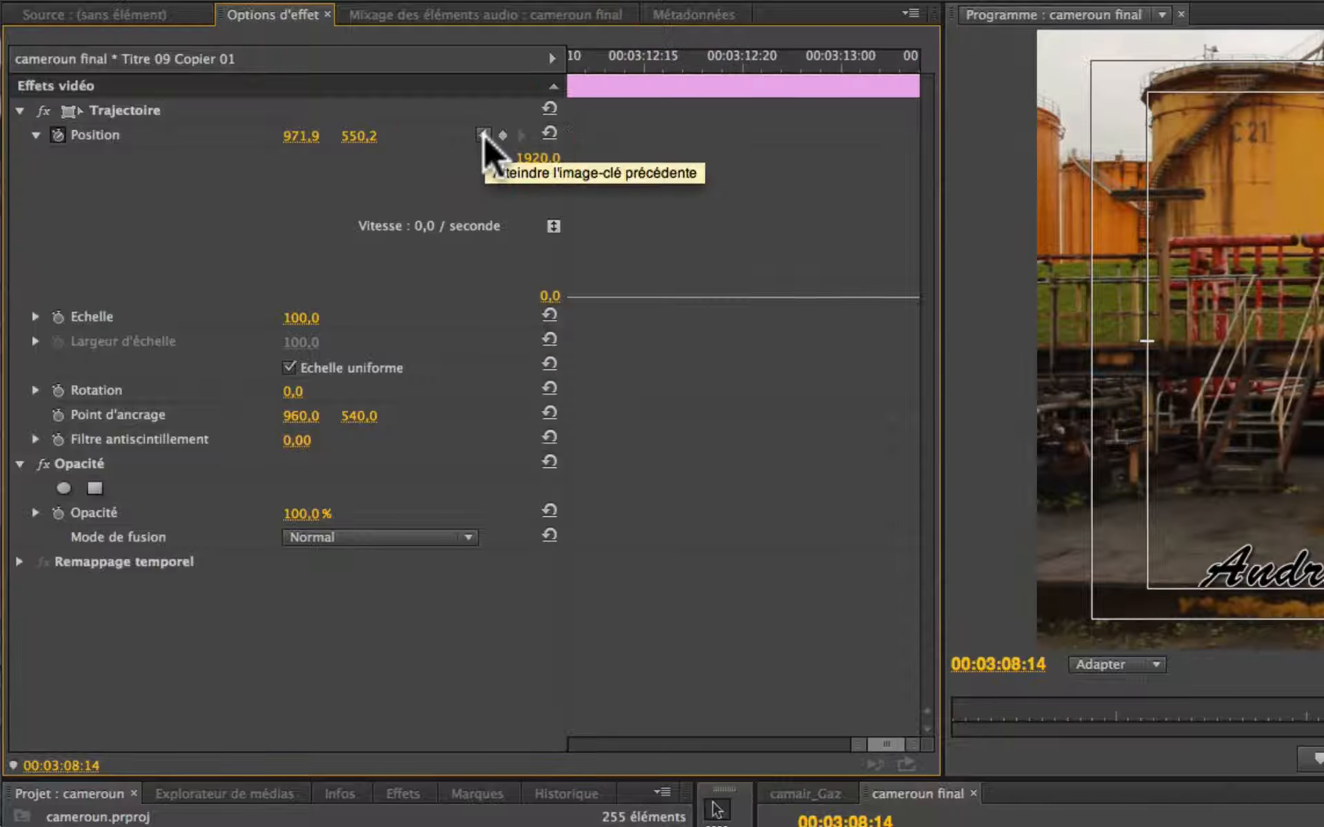
pyautogui.click(483, 135)
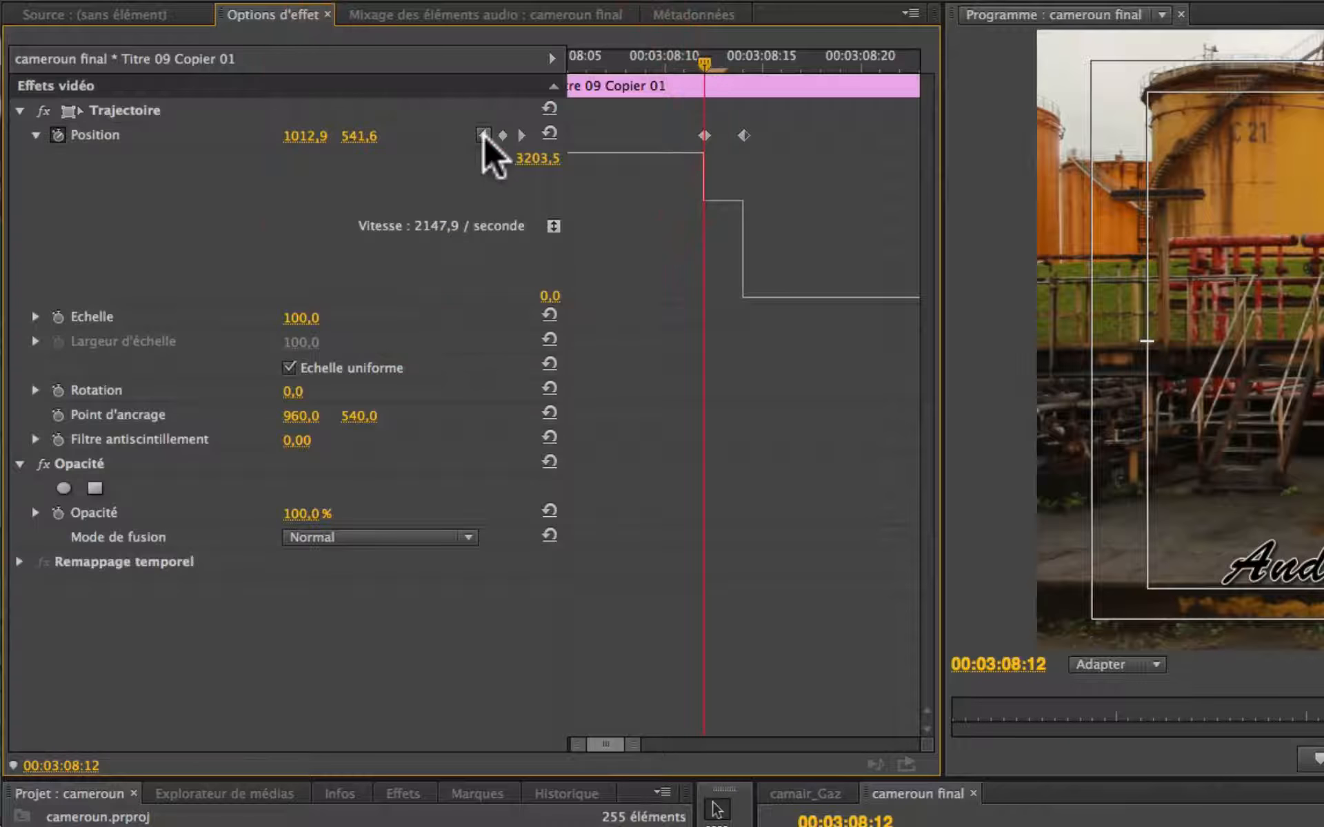
pyautogui.click(483, 135)
pyautogui.click(518, 135)
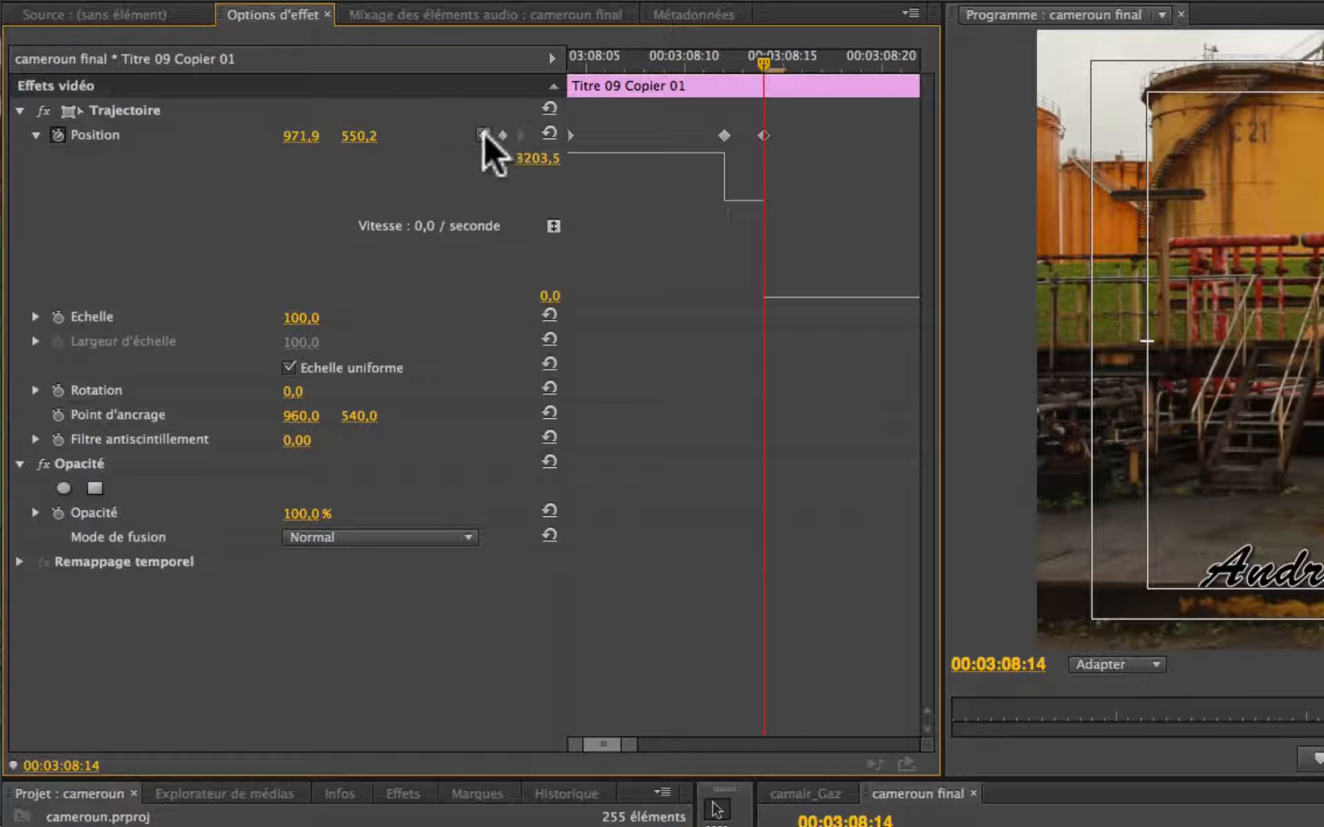
pyautogui.click(482, 135)
pyautogui.click(482, 135)
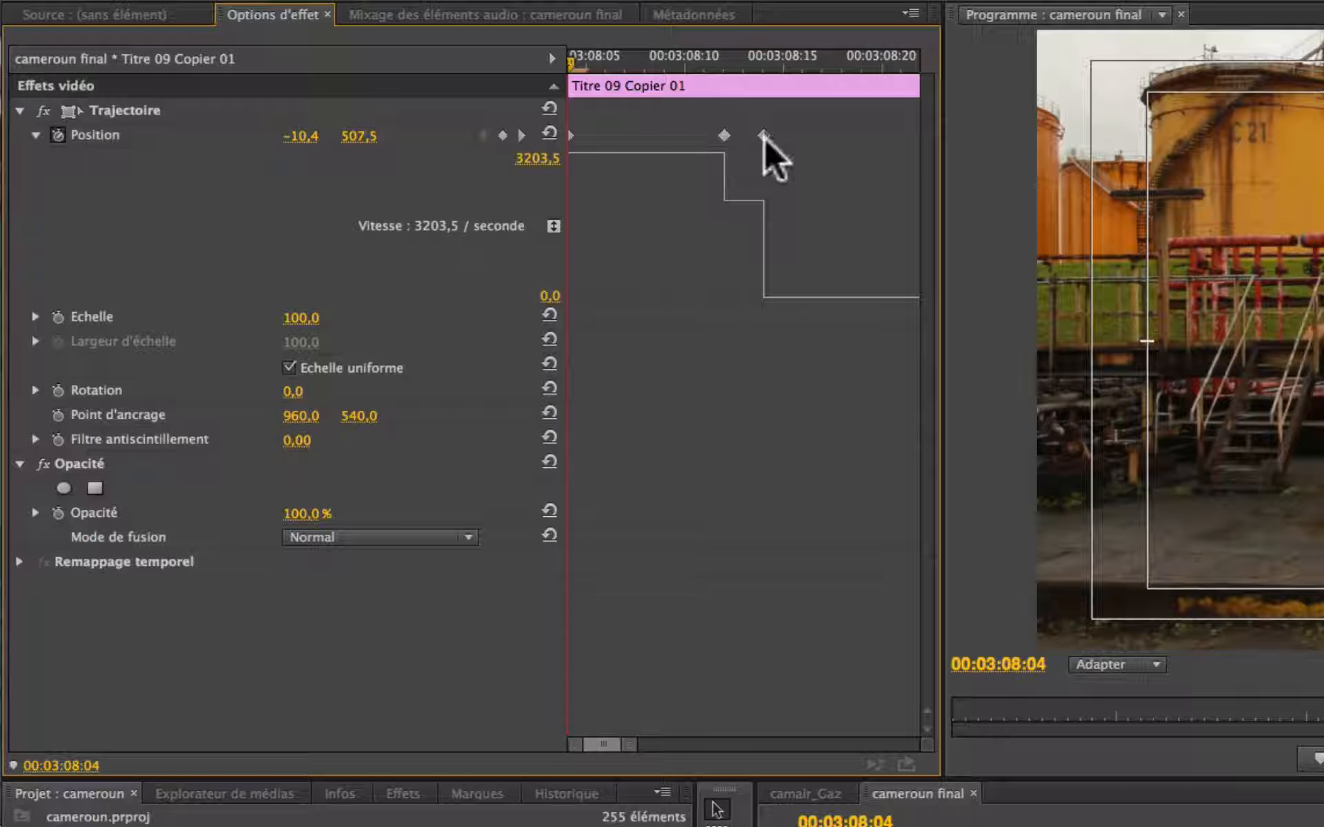
pyautogui.press('Up')
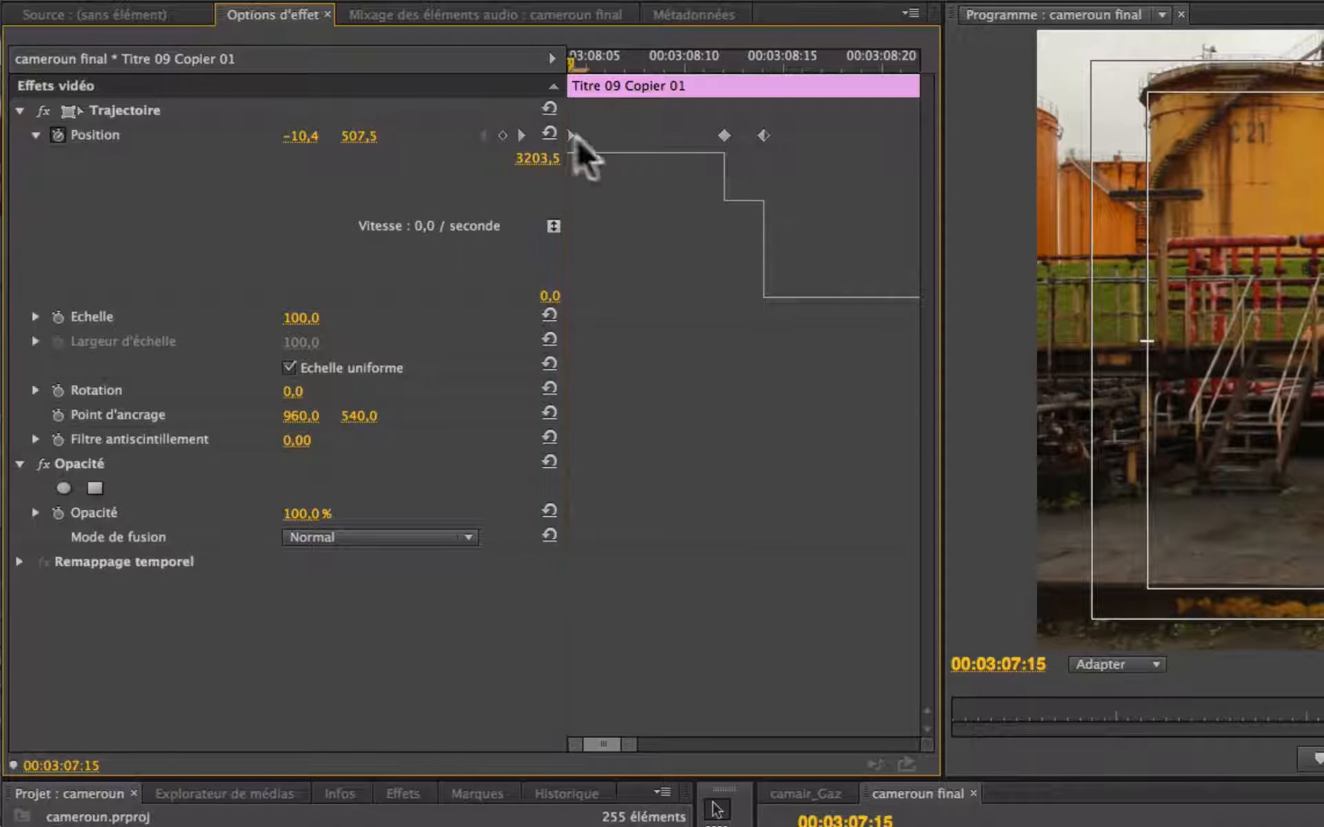
pyautogui.click(522, 136)
pyautogui.click(522, 135)
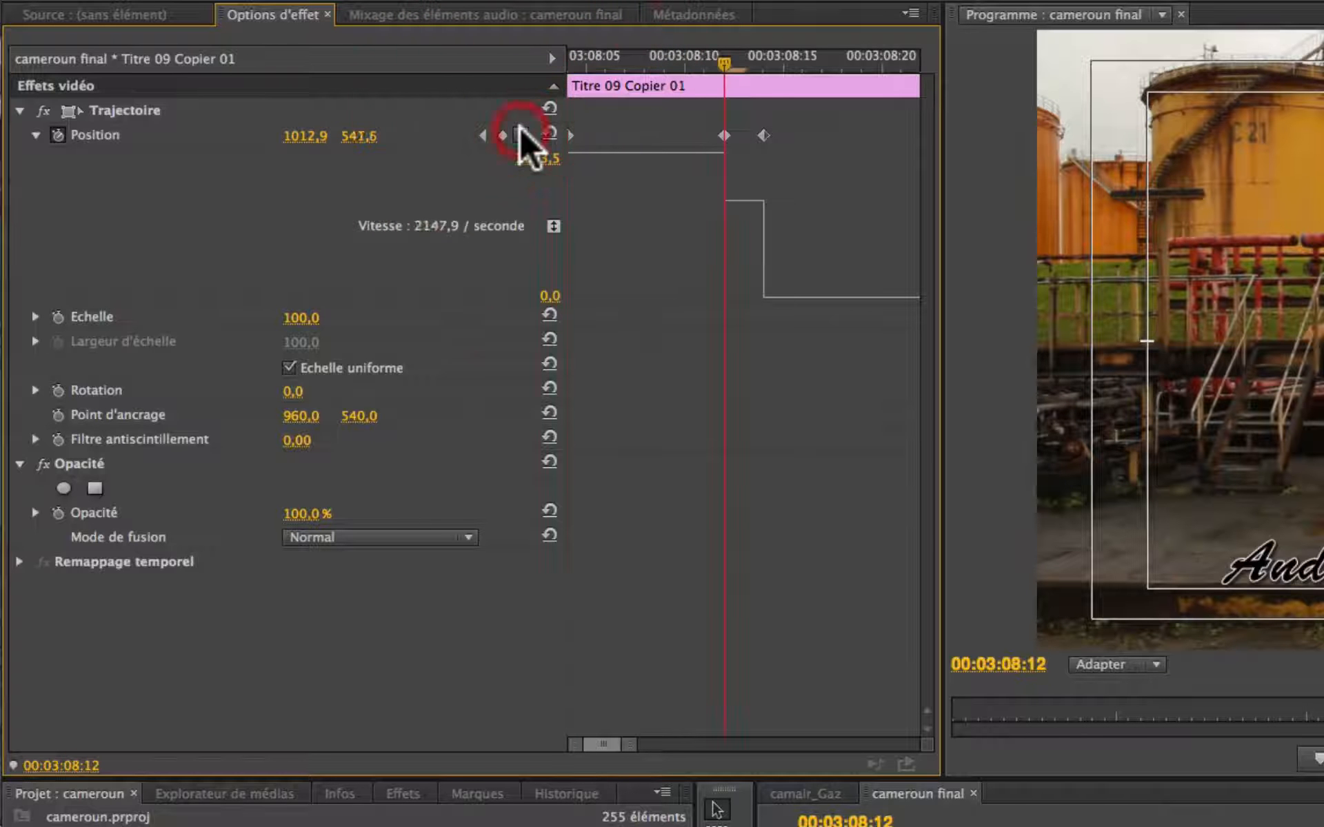
pyautogui.click(522, 136)
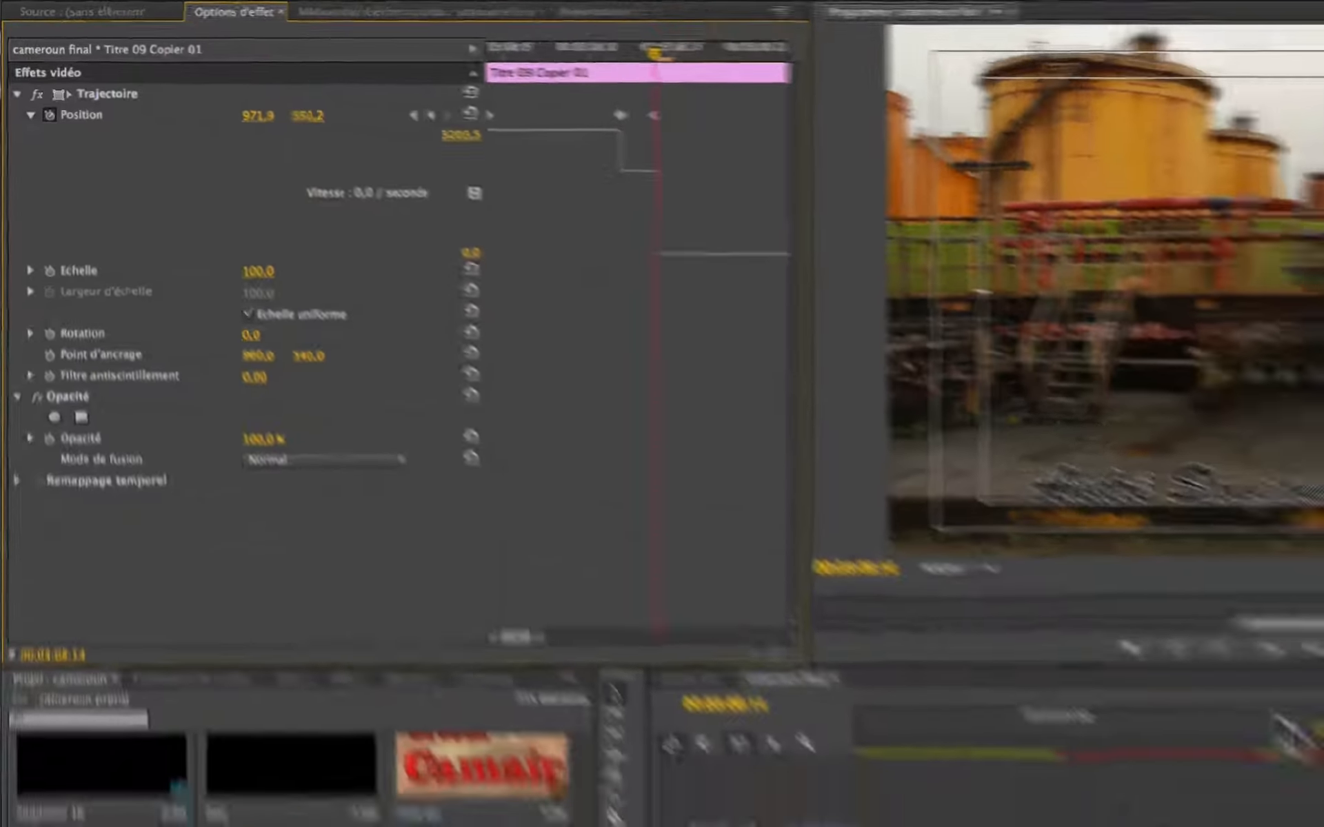
# - Play back the entrance of both titles several times from just before their clips start
pyautogui.click(949, 532)
pyautogui.press('space')
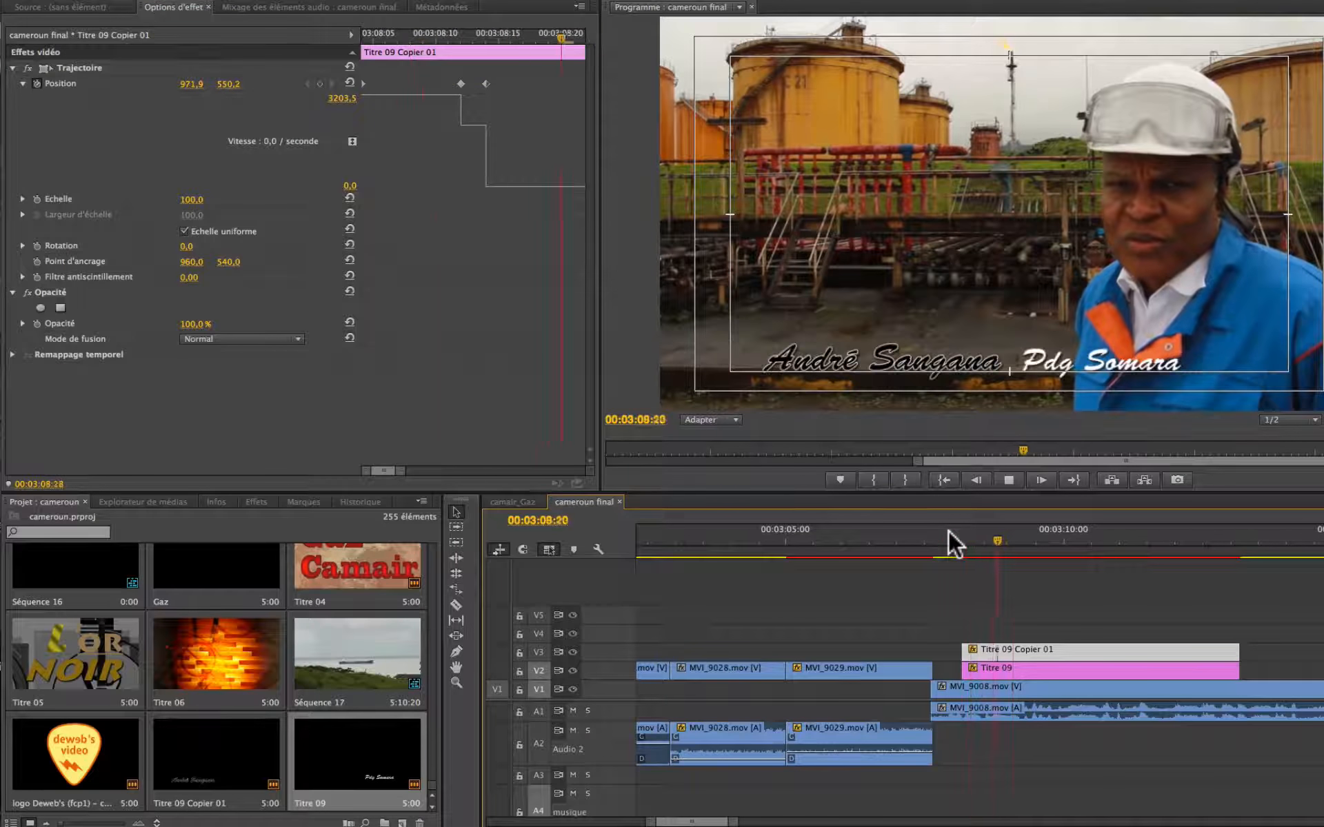
pyautogui.click(946, 535)
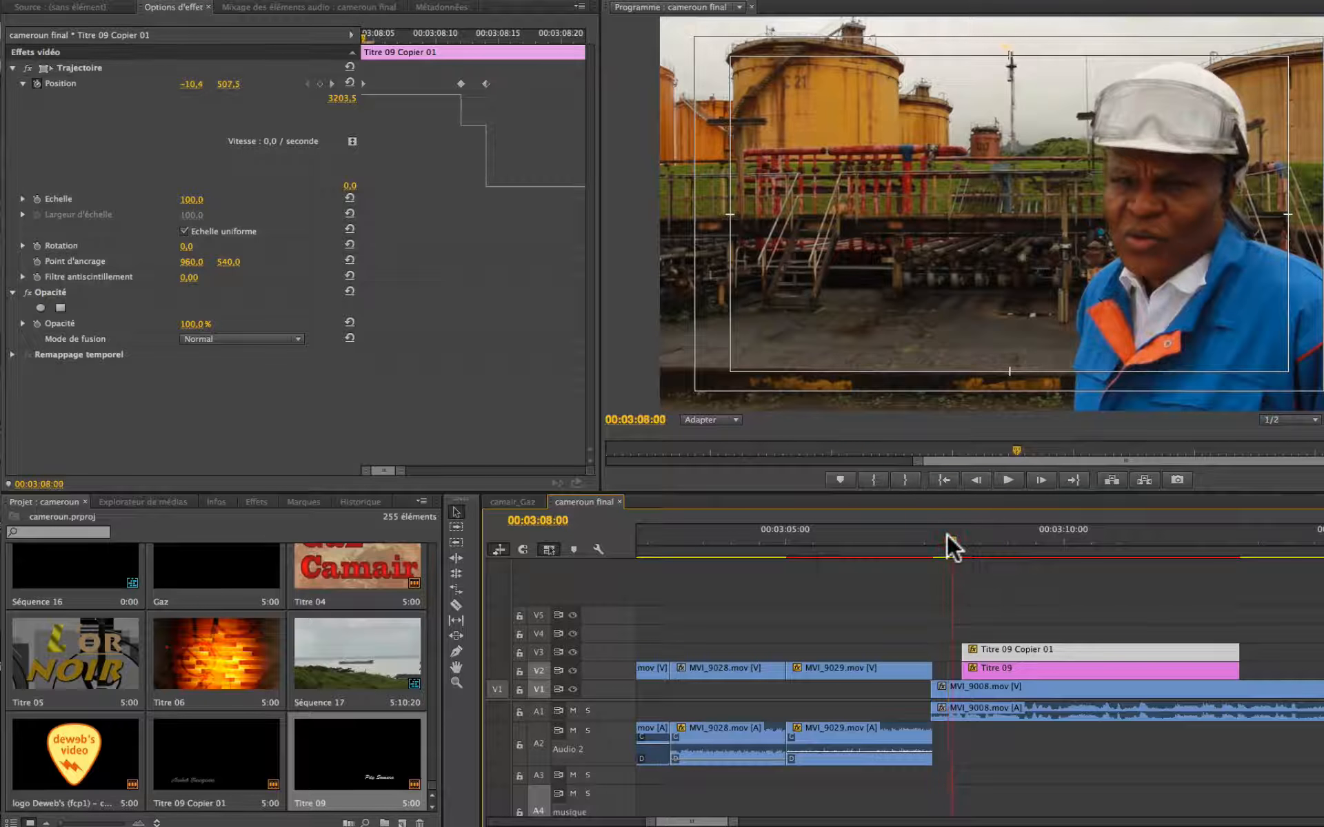
pyautogui.press('space')
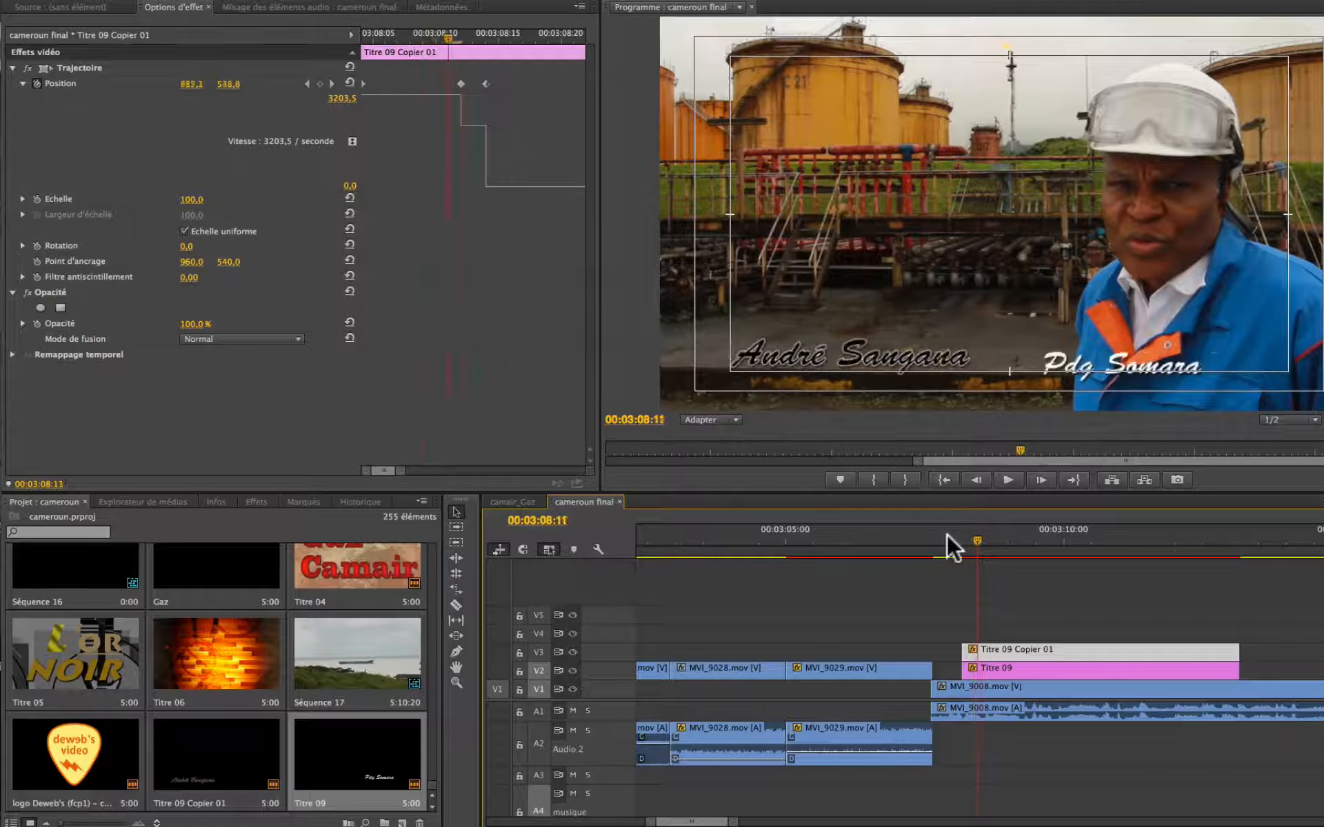
pyautogui.press('Down')
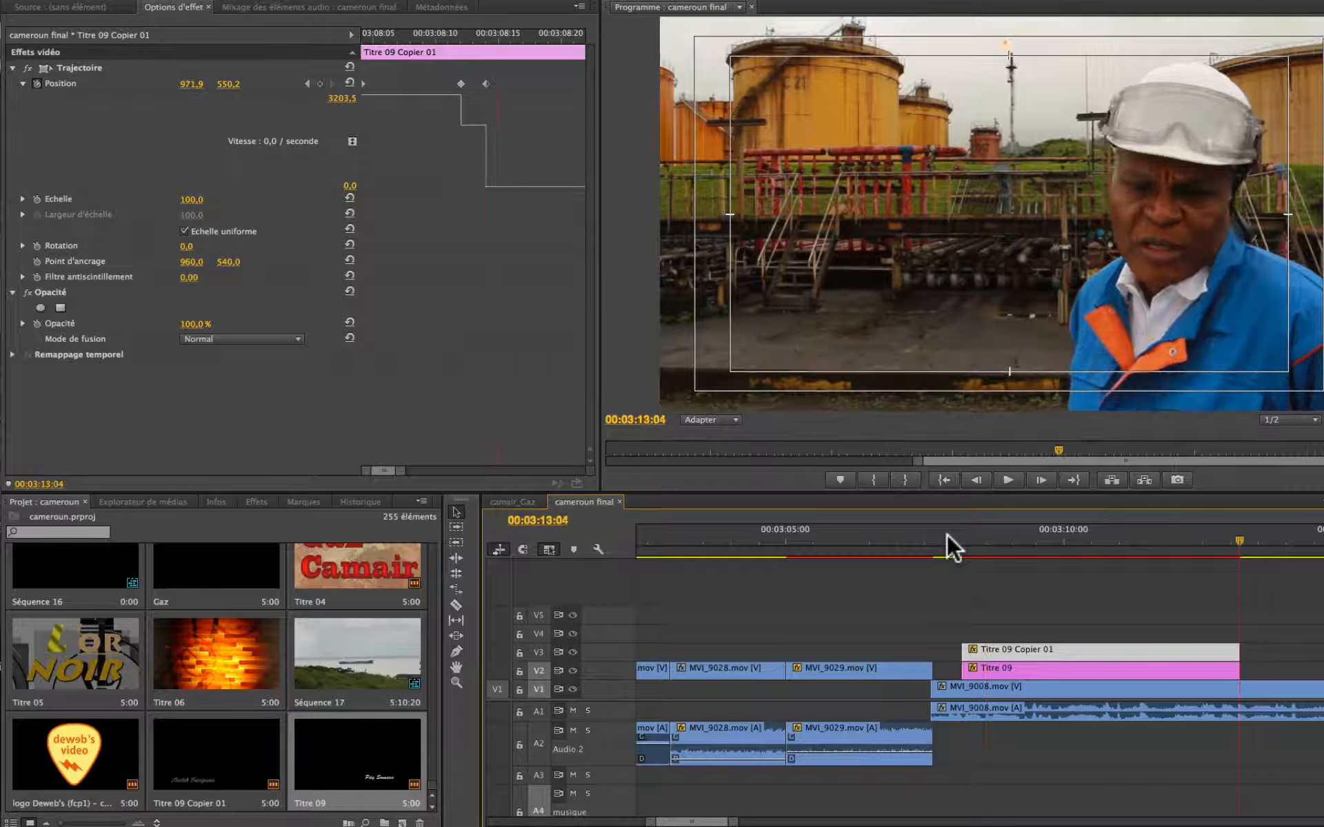
pyautogui.press('Left')
pyautogui.press('Left')
pyautogui.press('Left')
pyautogui.click(946, 534)
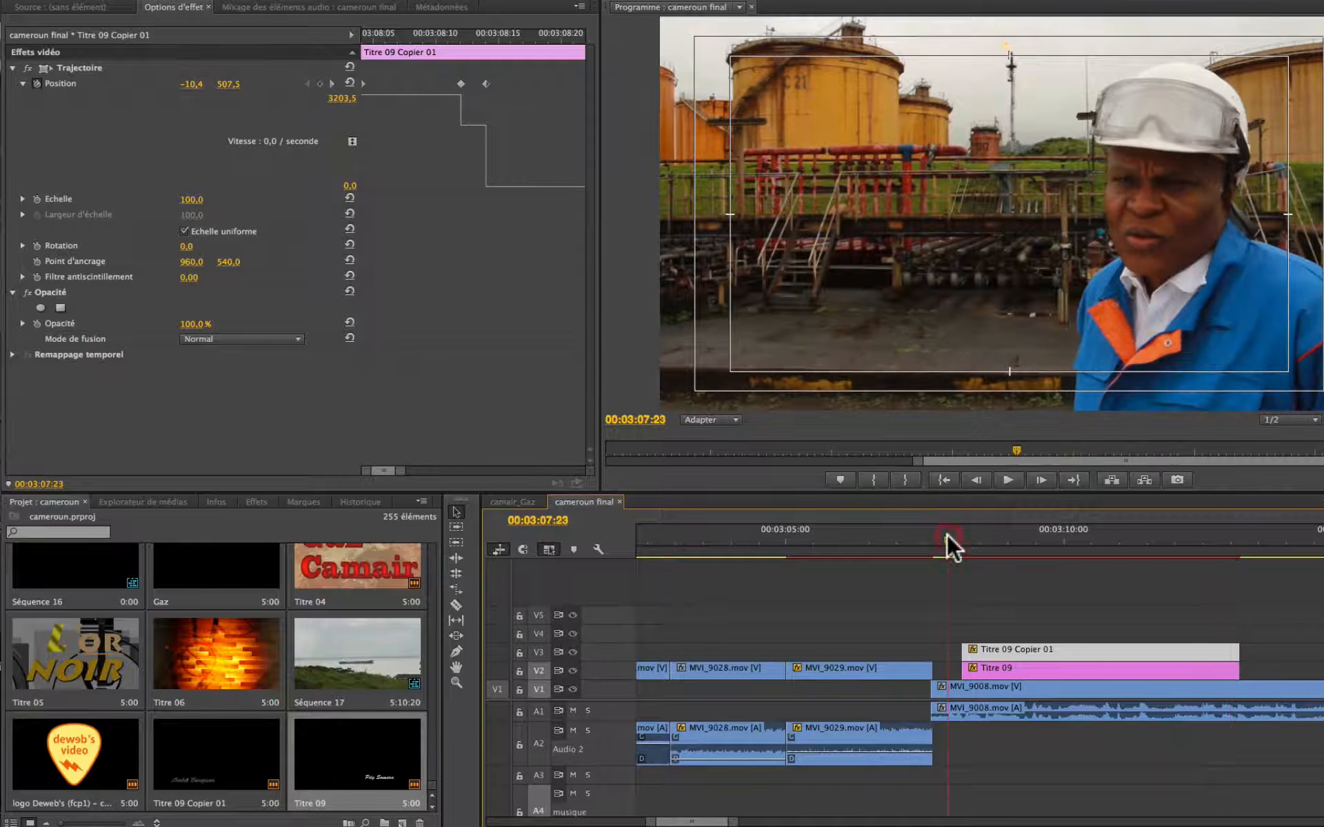
pyautogui.press('space')
pyautogui.click(942, 533)
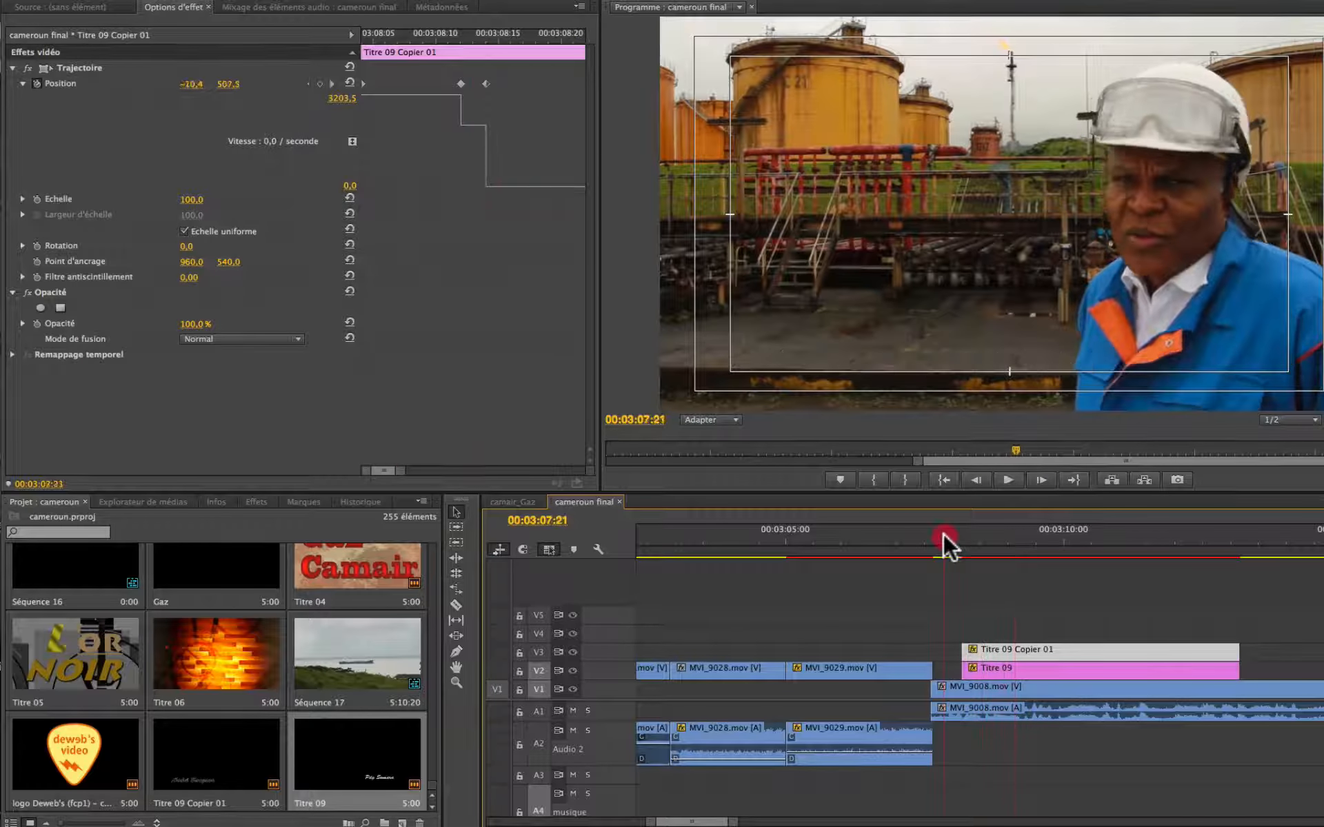
pyautogui.press('space')
# - Examine the titles' overshoot and return frame by frame, backwards and forwards around 00:03:08:12
pyautogui.press('Left')
pyautogui.press('Left')
pyautogui.press('Left')
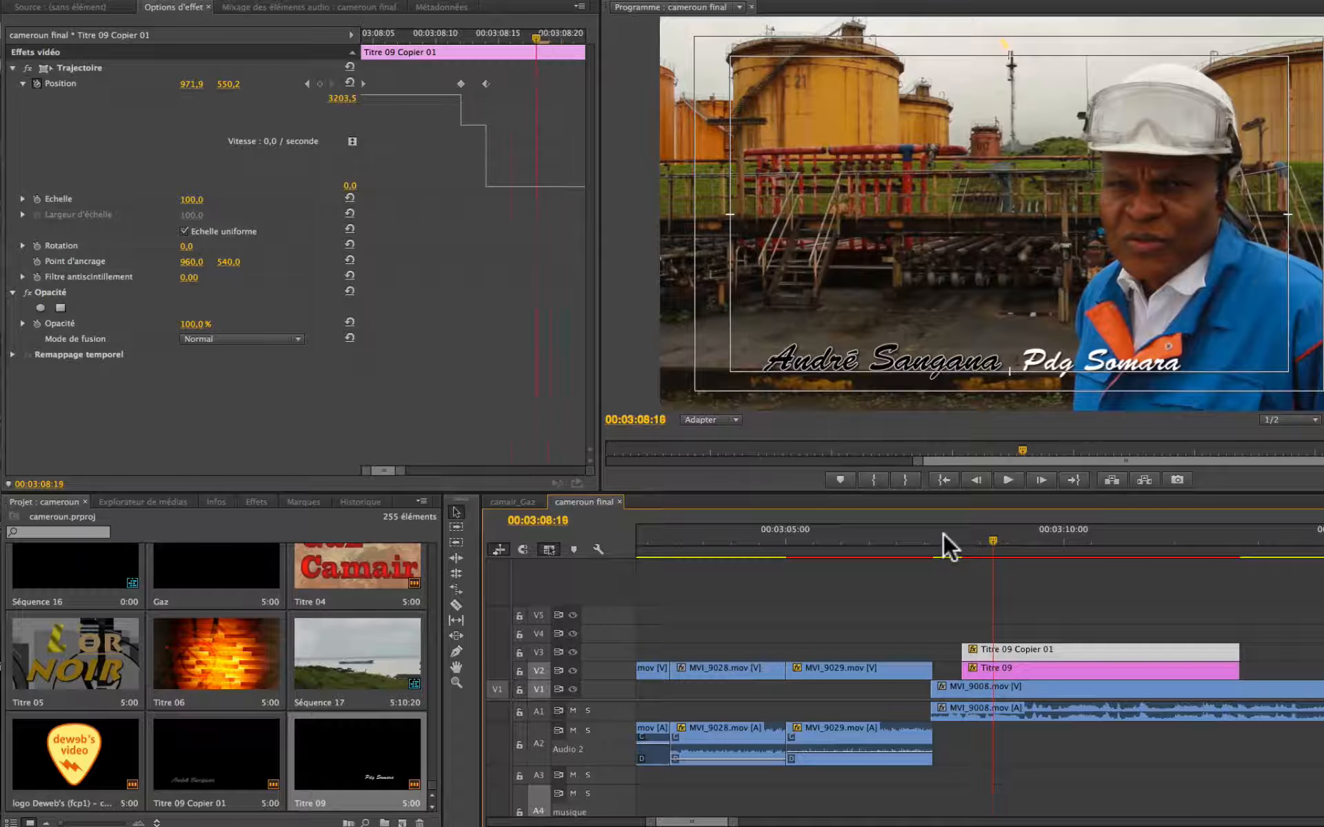
pyautogui.press('Left')
pyautogui.press('Left')
pyautogui.press('Left')
pyautogui.press('Left')
pyautogui.press('Right')
pyautogui.press('Right')
pyautogui.press('Right')
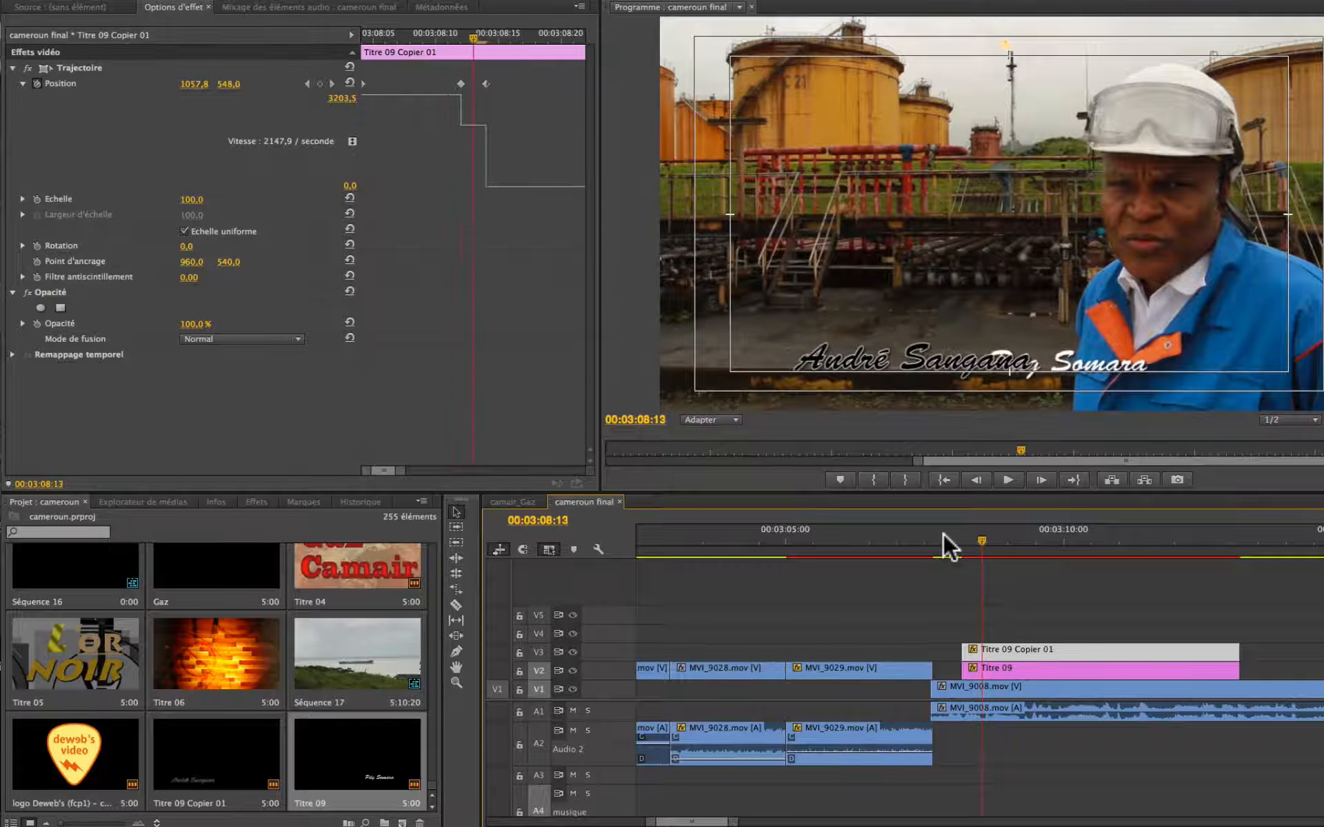
pyautogui.press('Right')
pyautogui.press('Right')
pyautogui.press('Right')
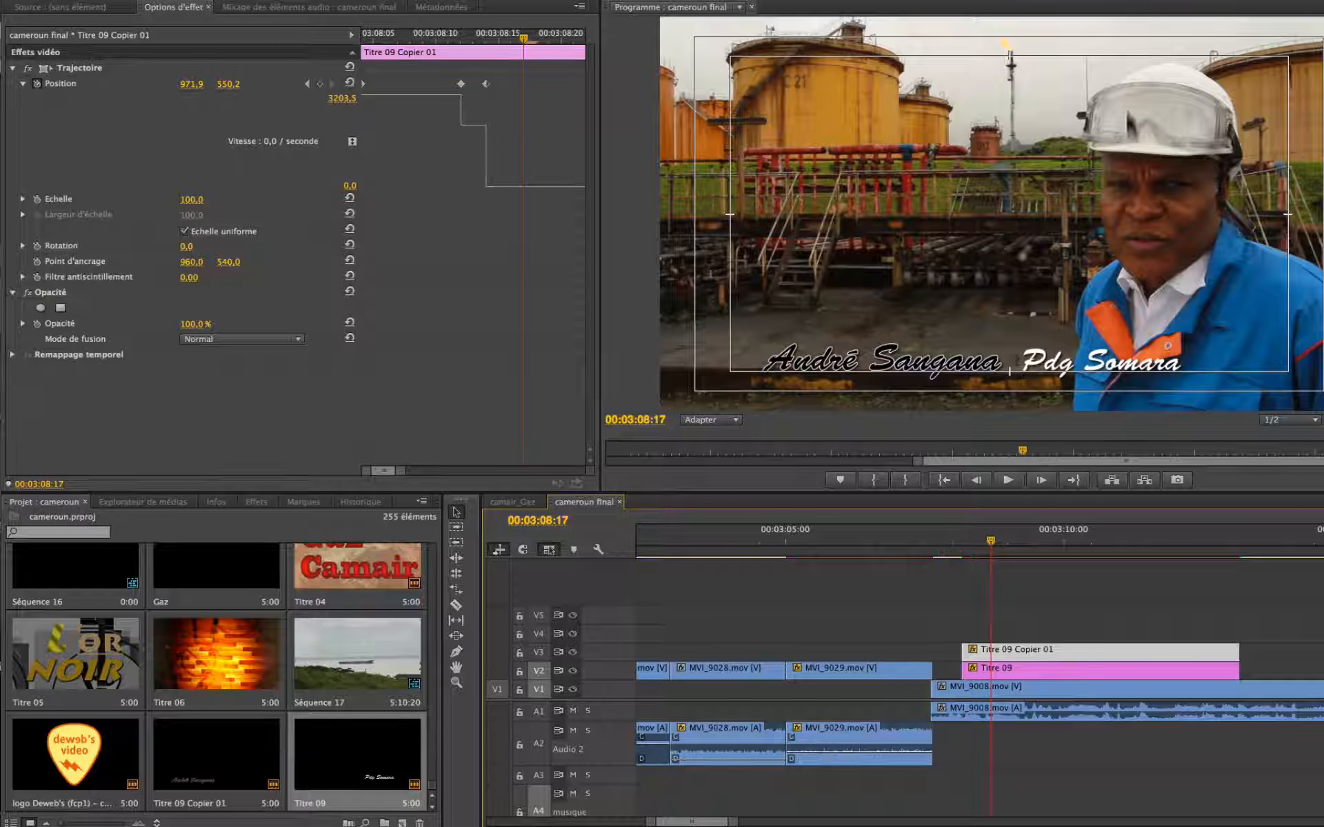
# - Set the temporal interpolation of Titre 09 Copier 01's overshoot Position keyframe at 00:03:08:12 to Progressif
pyautogui.moveTo(534, 42); pyautogui.dragTo(461, 55)
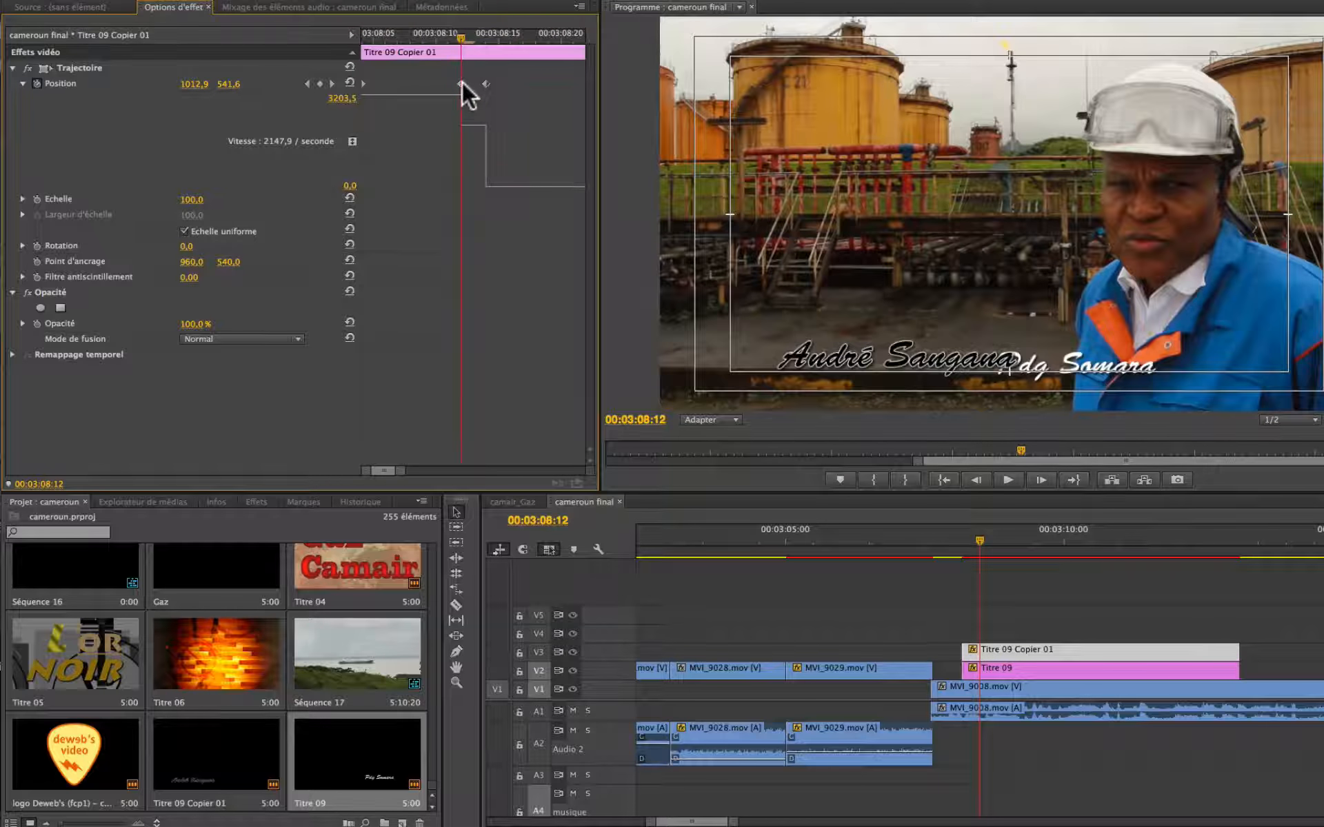
pyautogui.rightClick(460, 82)
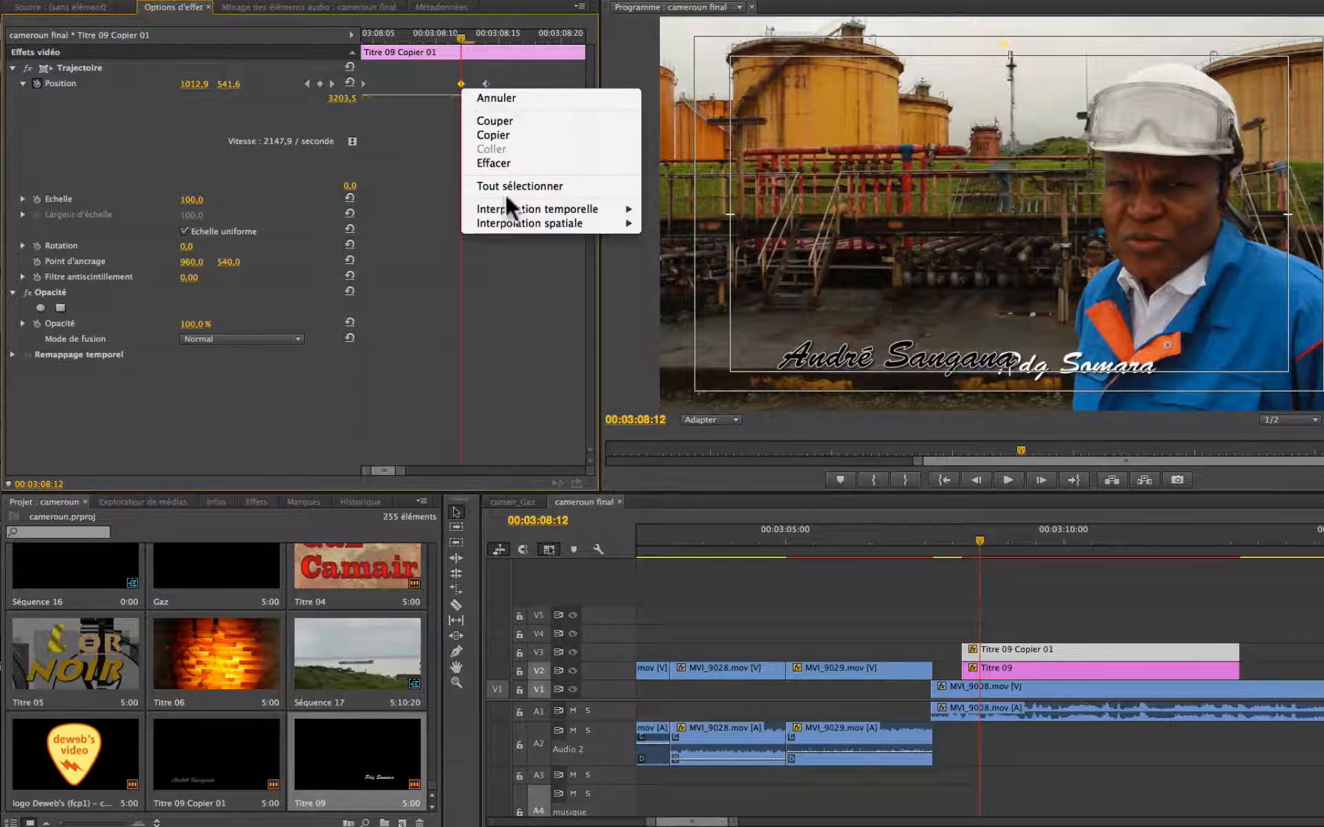
pyautogui.moveTo(506, 201)
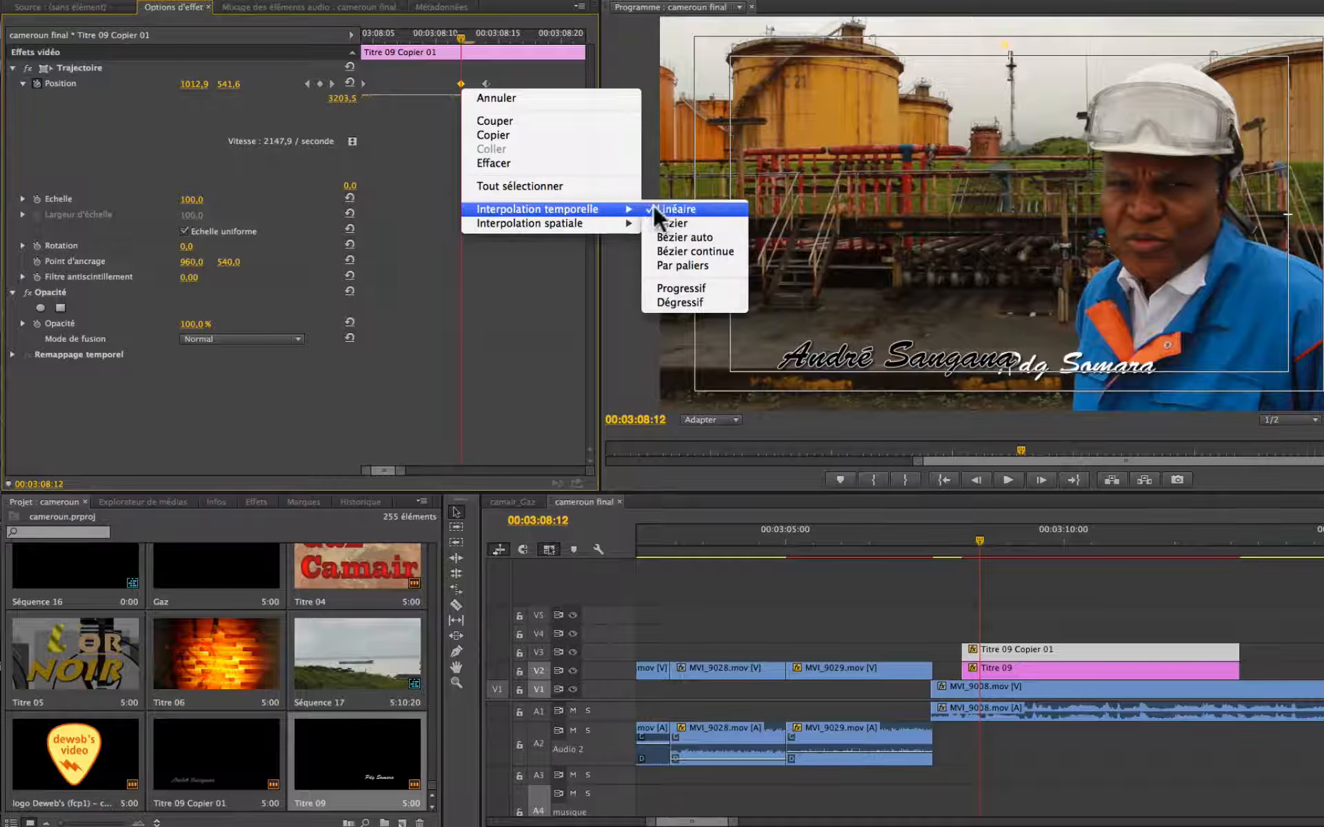
pyautogui.click(690, 287)
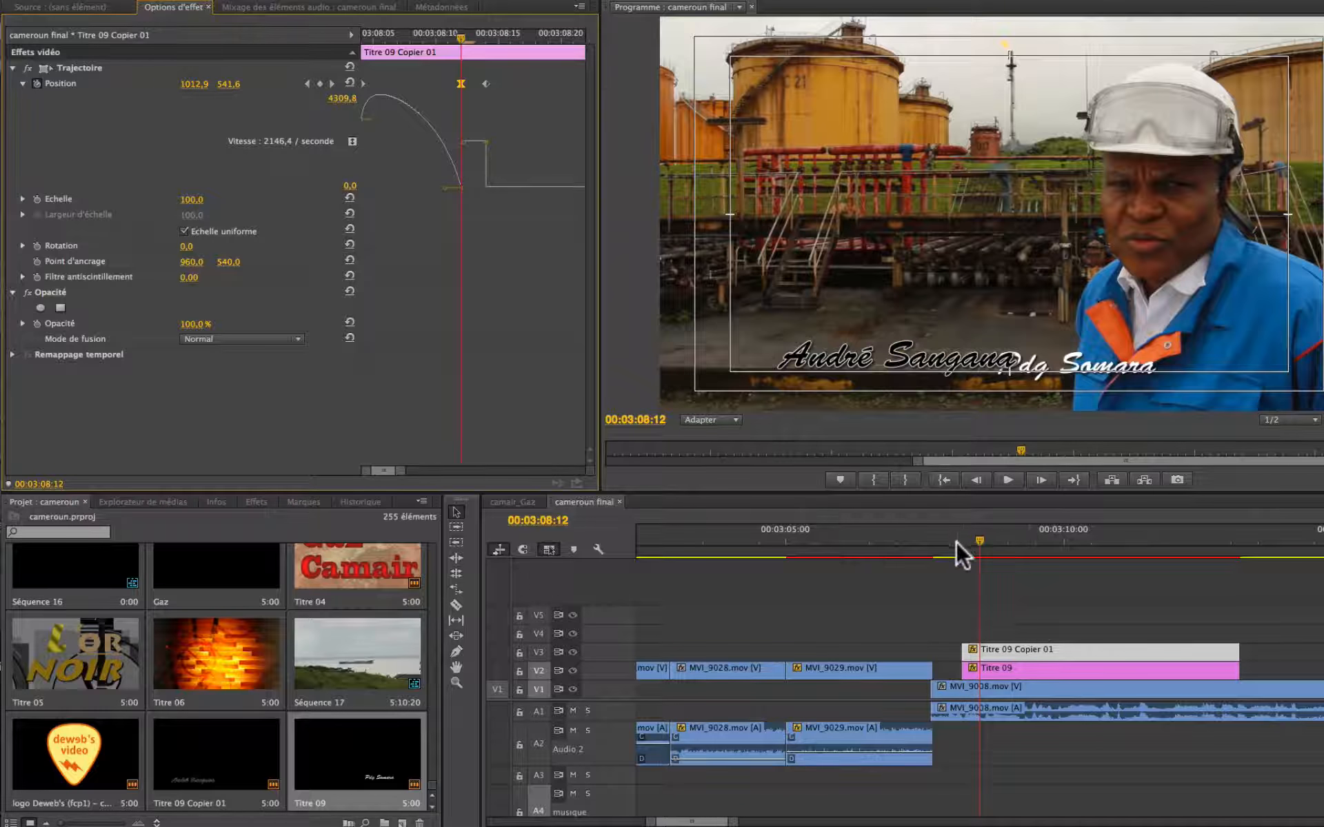
# - Play back the eased title entrance from the start of the title clips and check the frames around the overshoot keyframe
pyautogui.press('space')
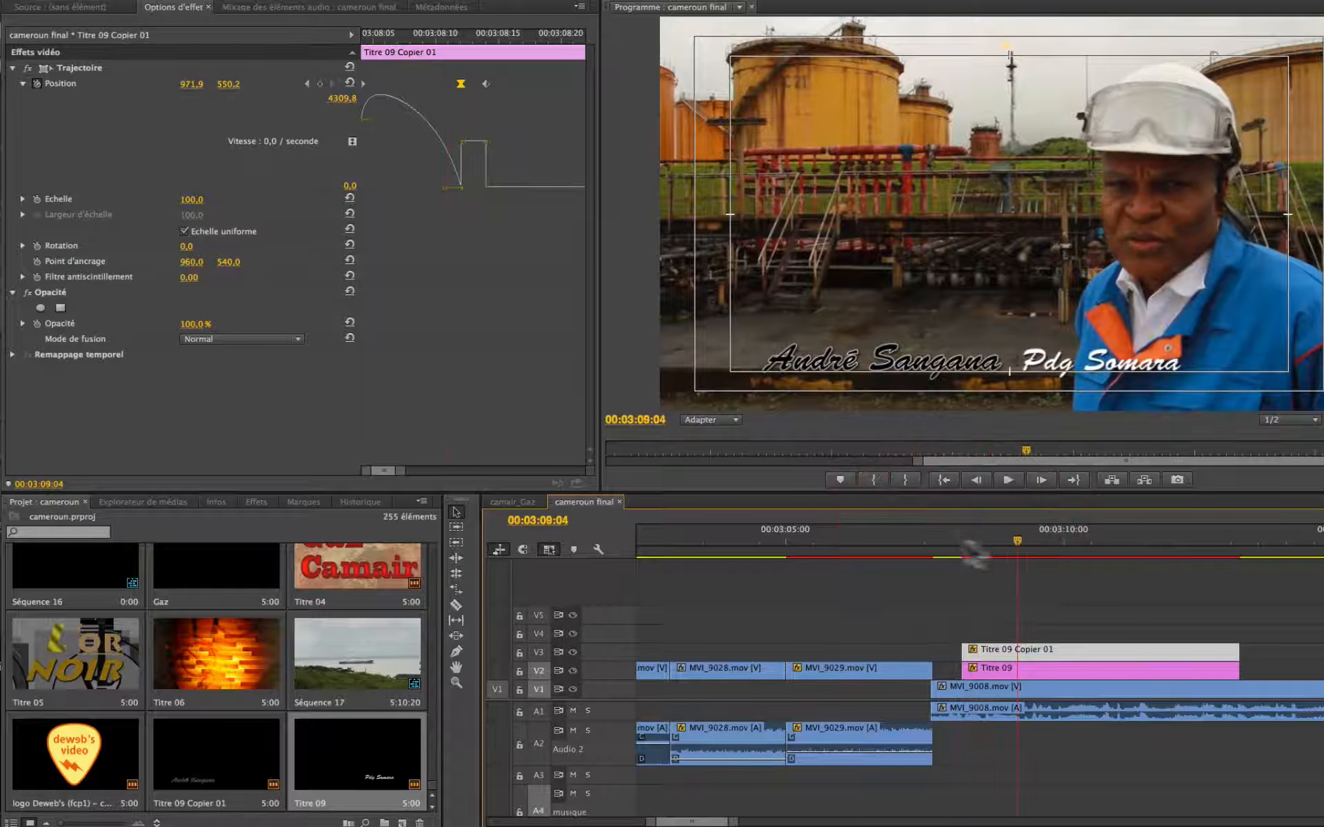
pyautogui.click(958, 540)
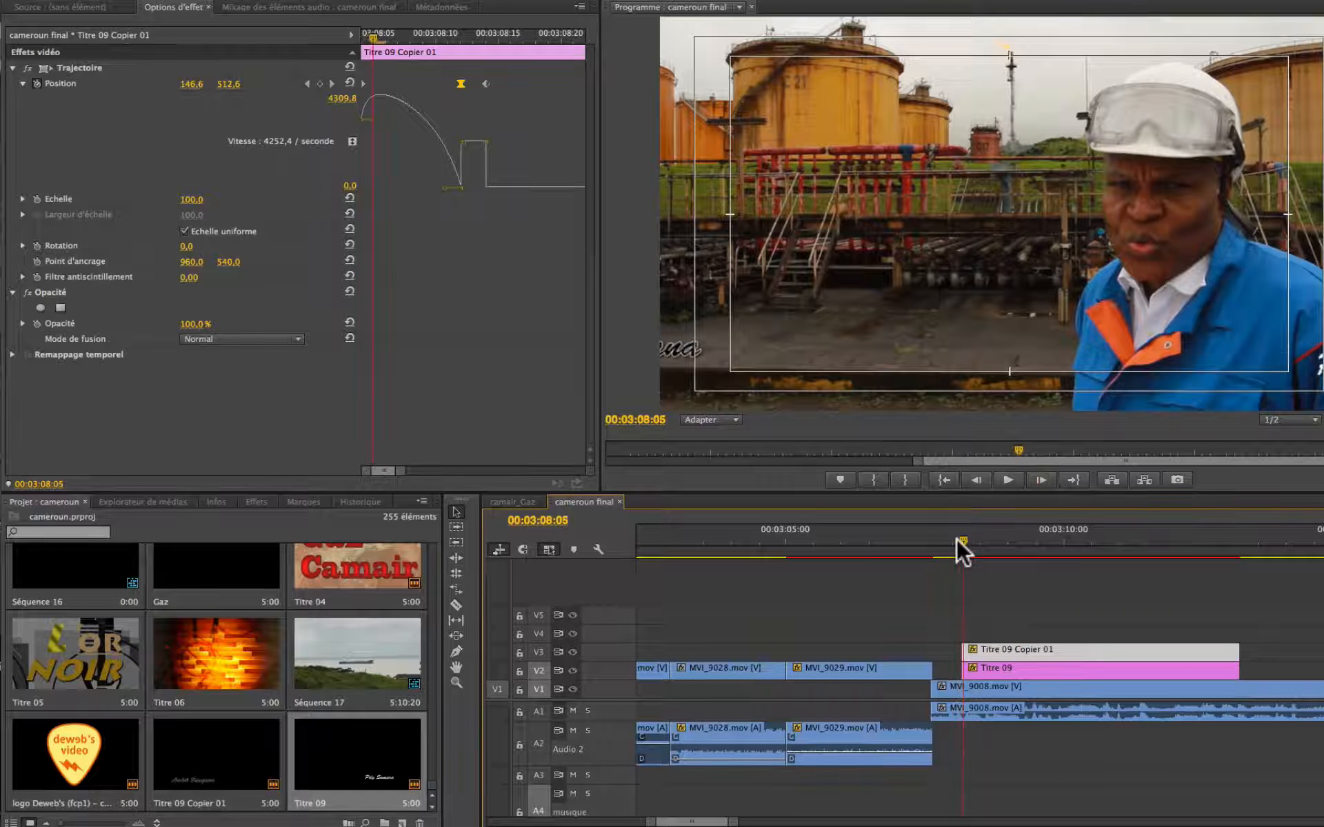
pyautogui.press('space')
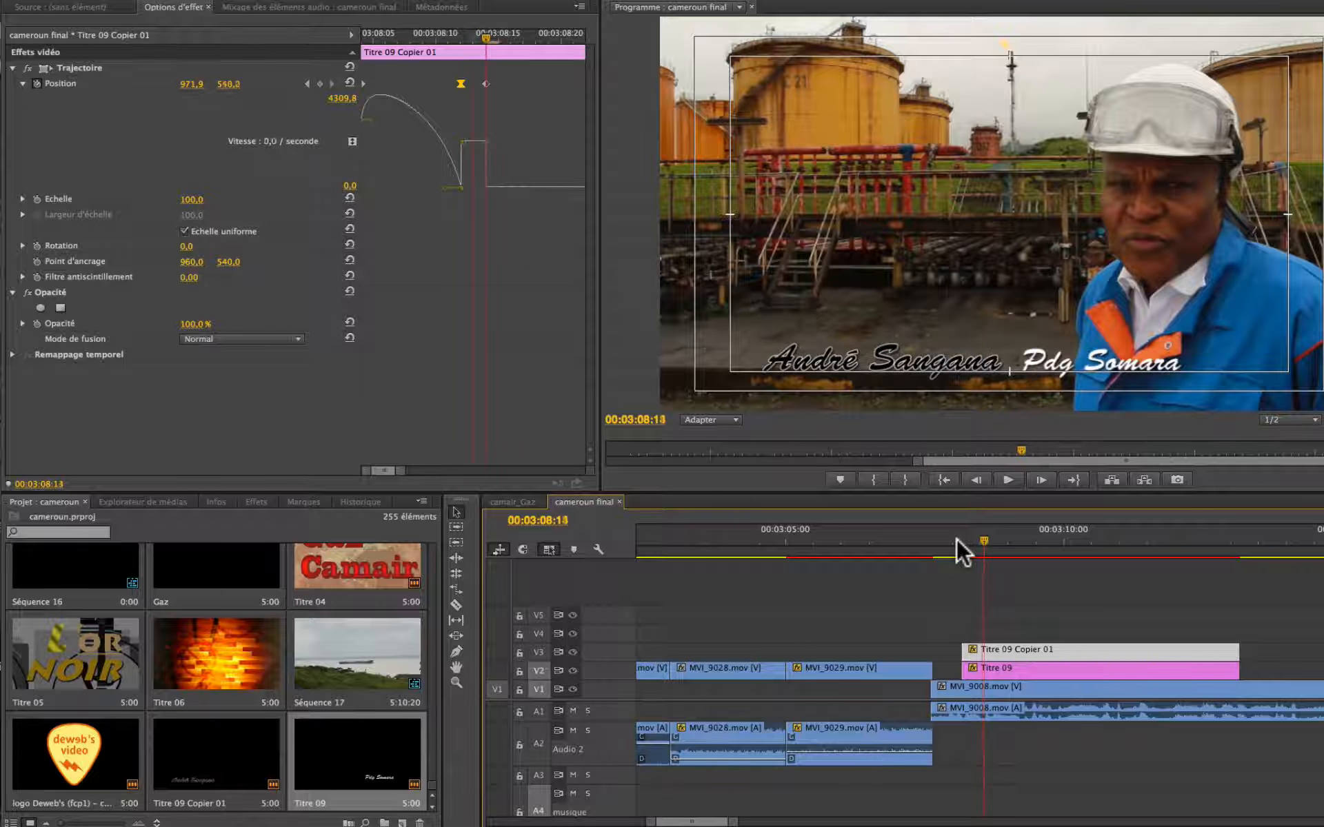
pyautogui.press('Left')
pyautogui.press('Left')
pyautogui.press('Right')
pyautogui.press('Left')
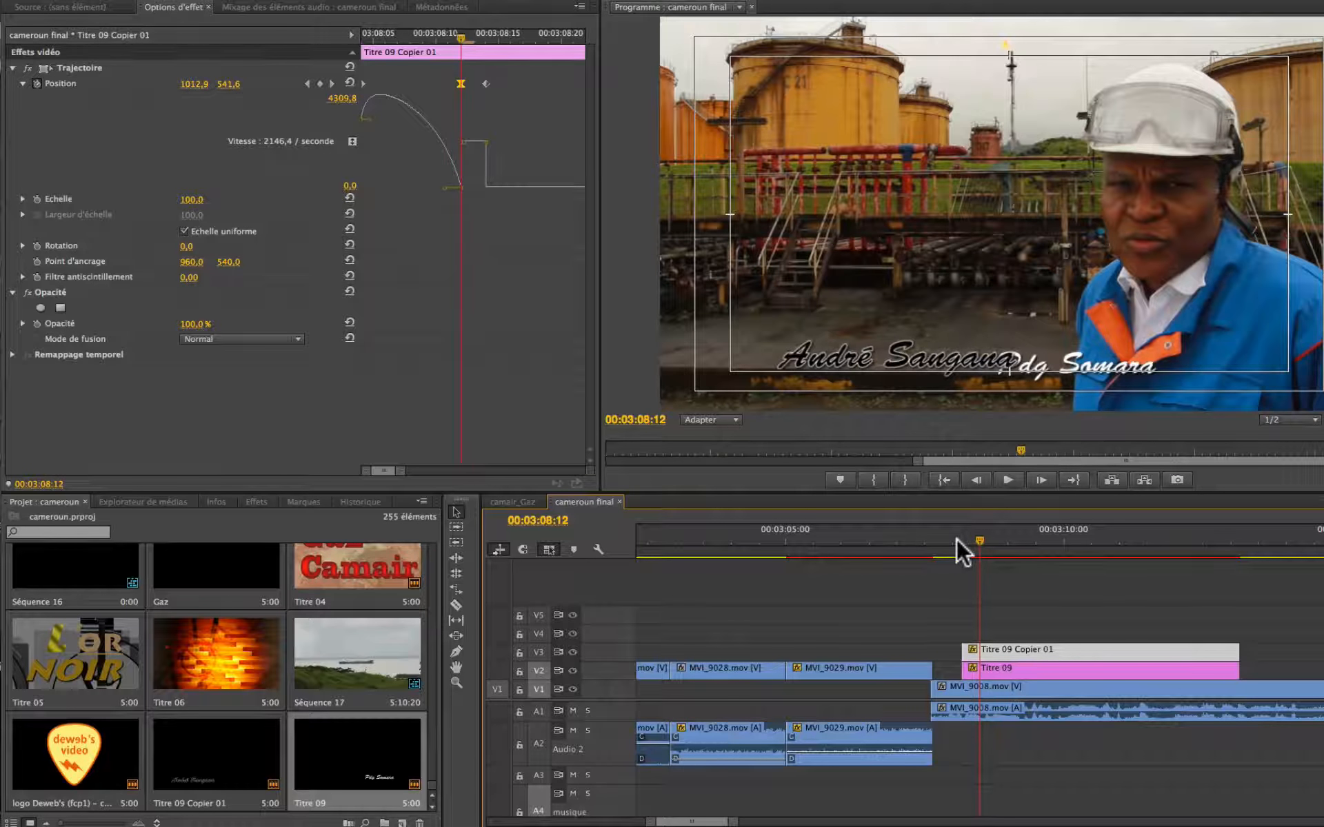
pyautogui.press('Left')
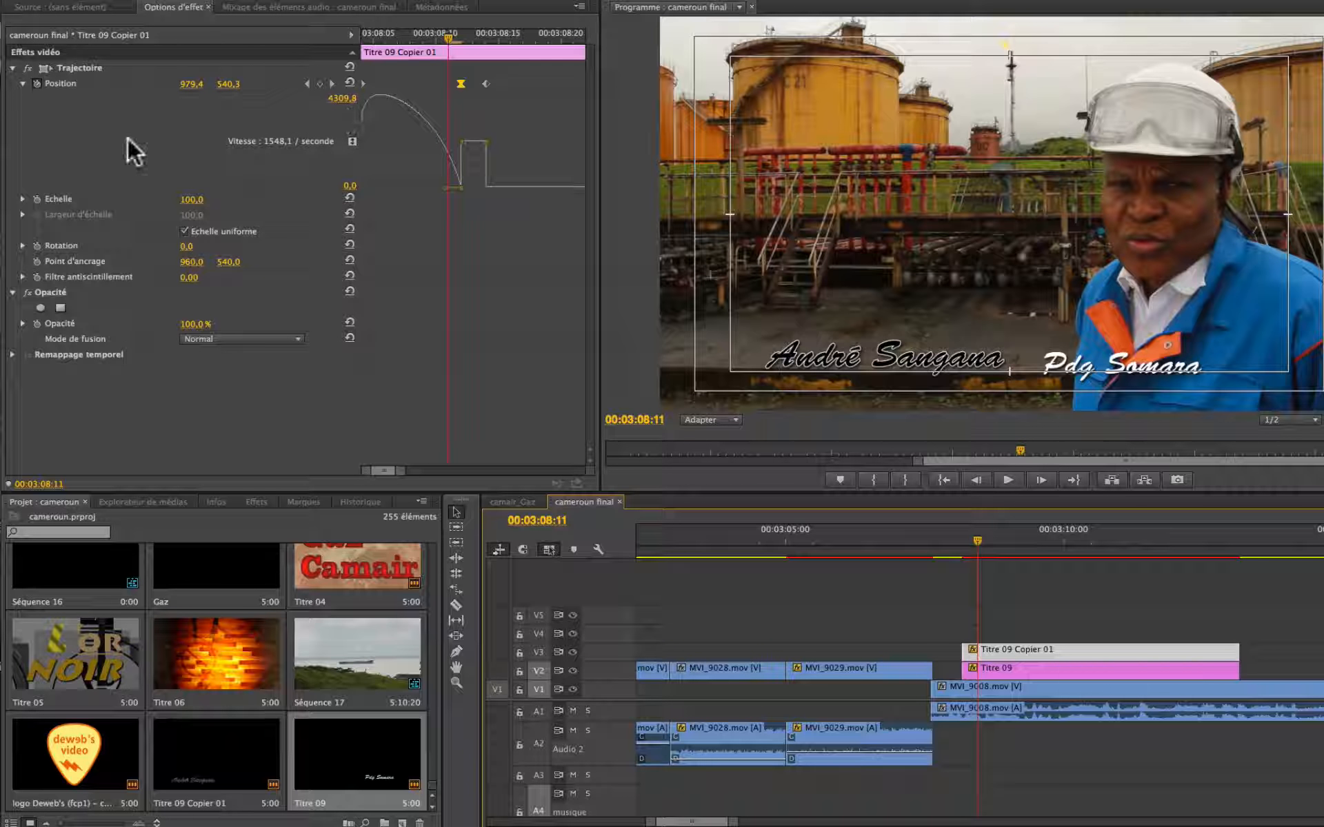
# - Set the temporal interpolation of Titre 09's overshoot Position keyframe to Progressif
pyautogui.click(985, 670)
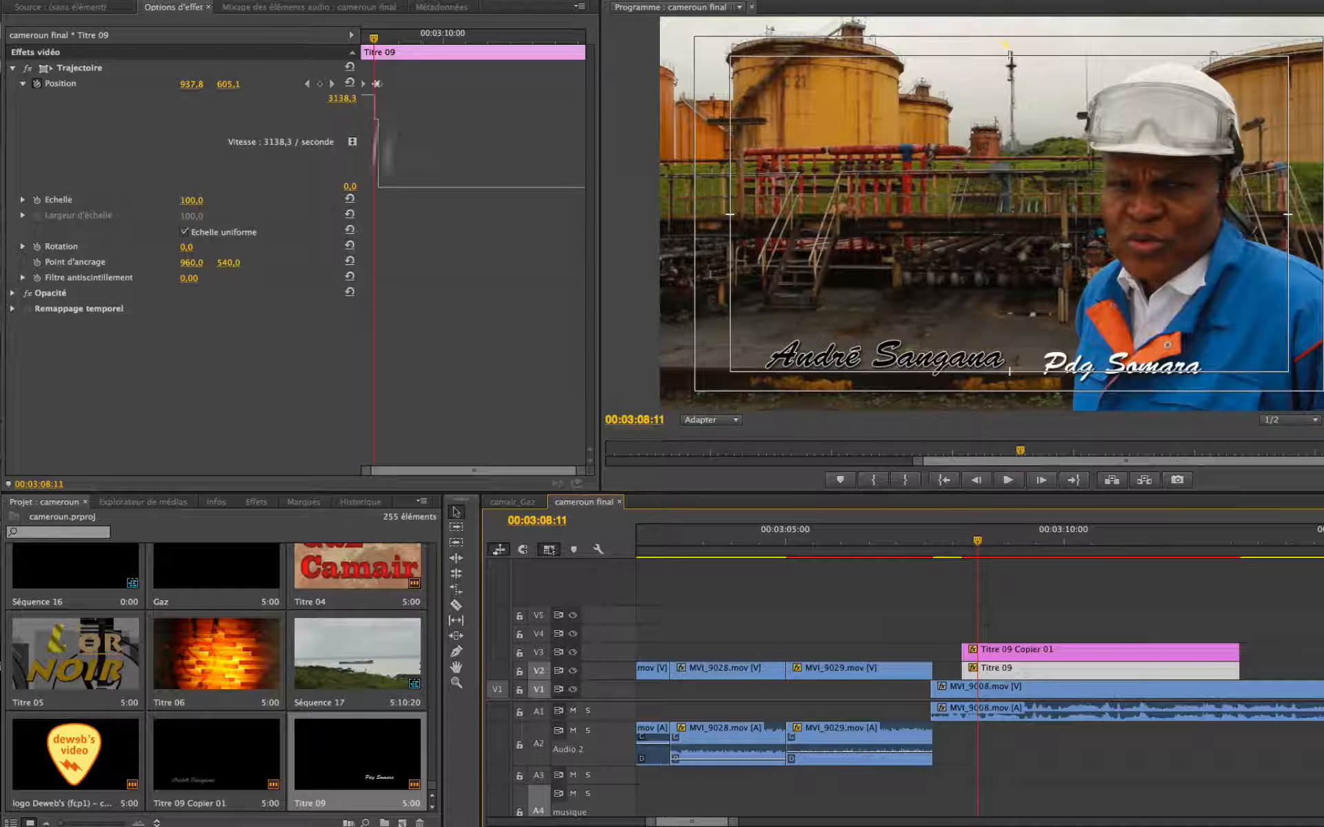
pyautogui.moveTo(576, 472); pyautogui.dragTo(497, 472)
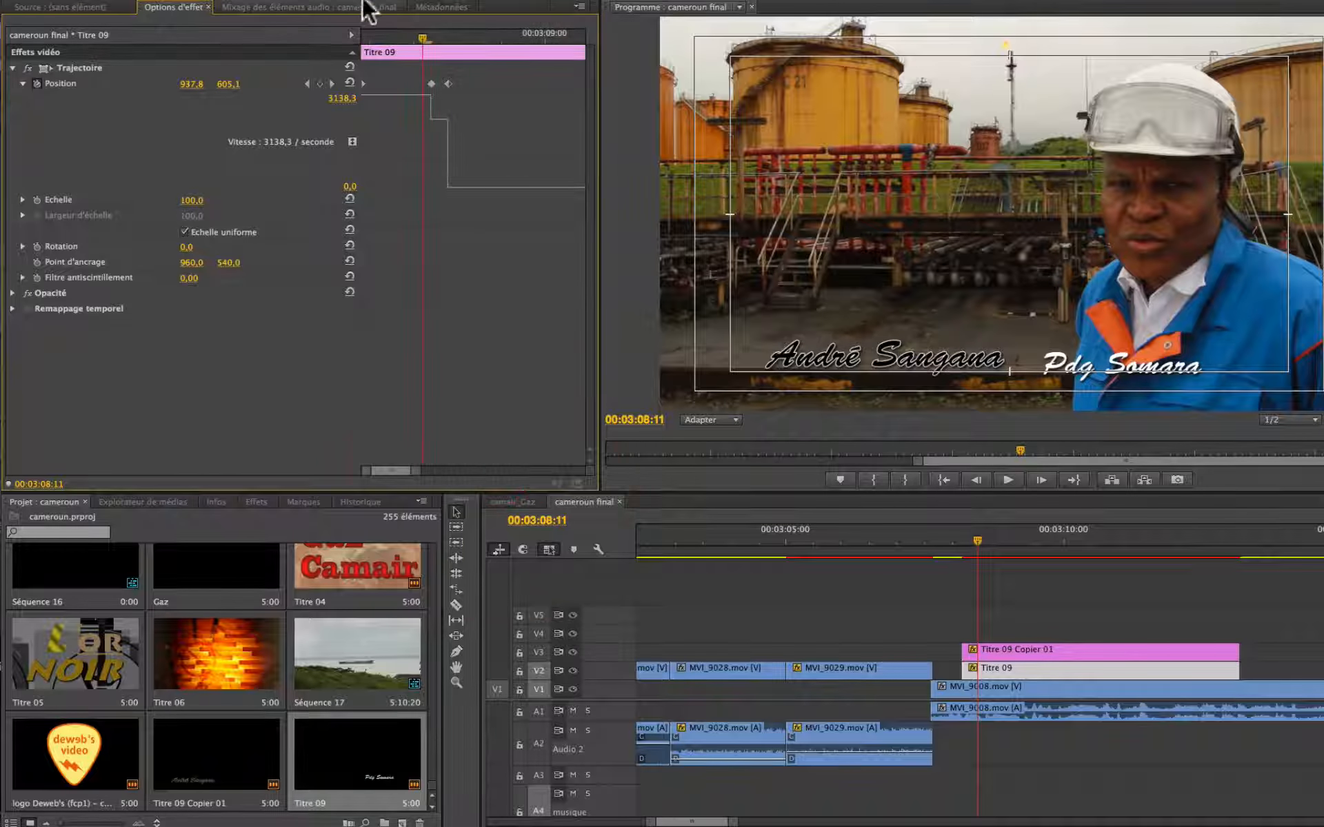
pyautogui.rightClick(432, 83)
pyautogui.moveTo(522, 211)
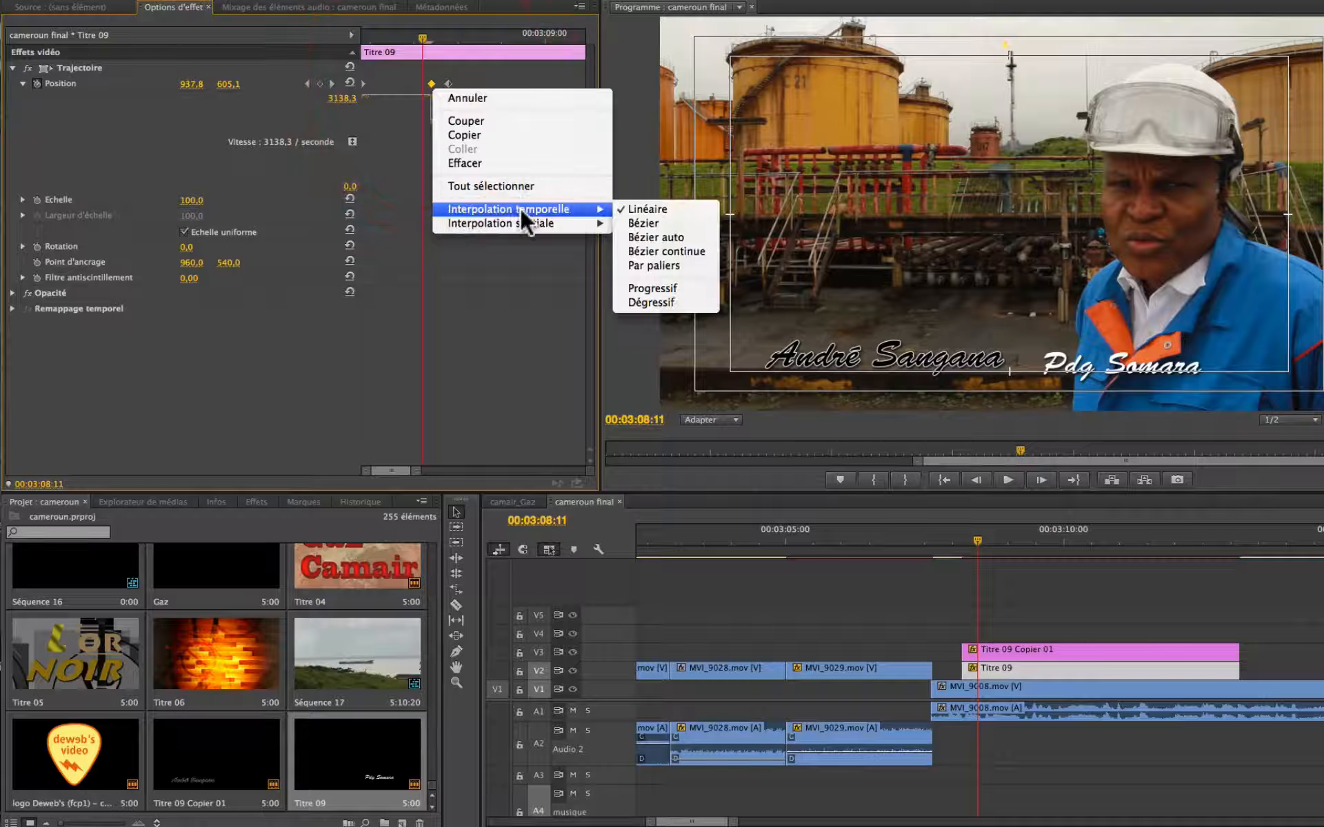
pyautogui.click(666, 289)
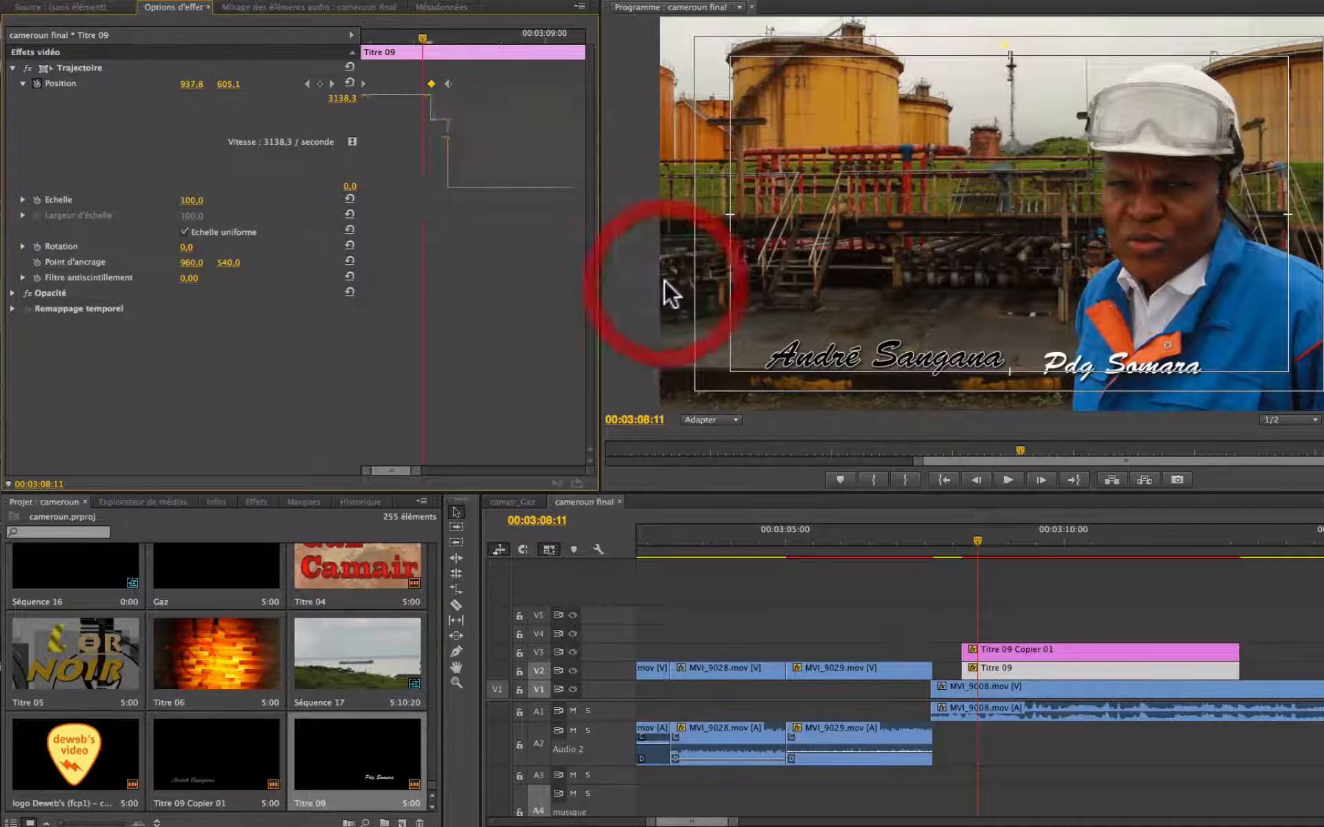
# - Play back the entrance of both titles several times from just before their clips start
pyautogui.click(949, 533)
pyautogui.press('space')
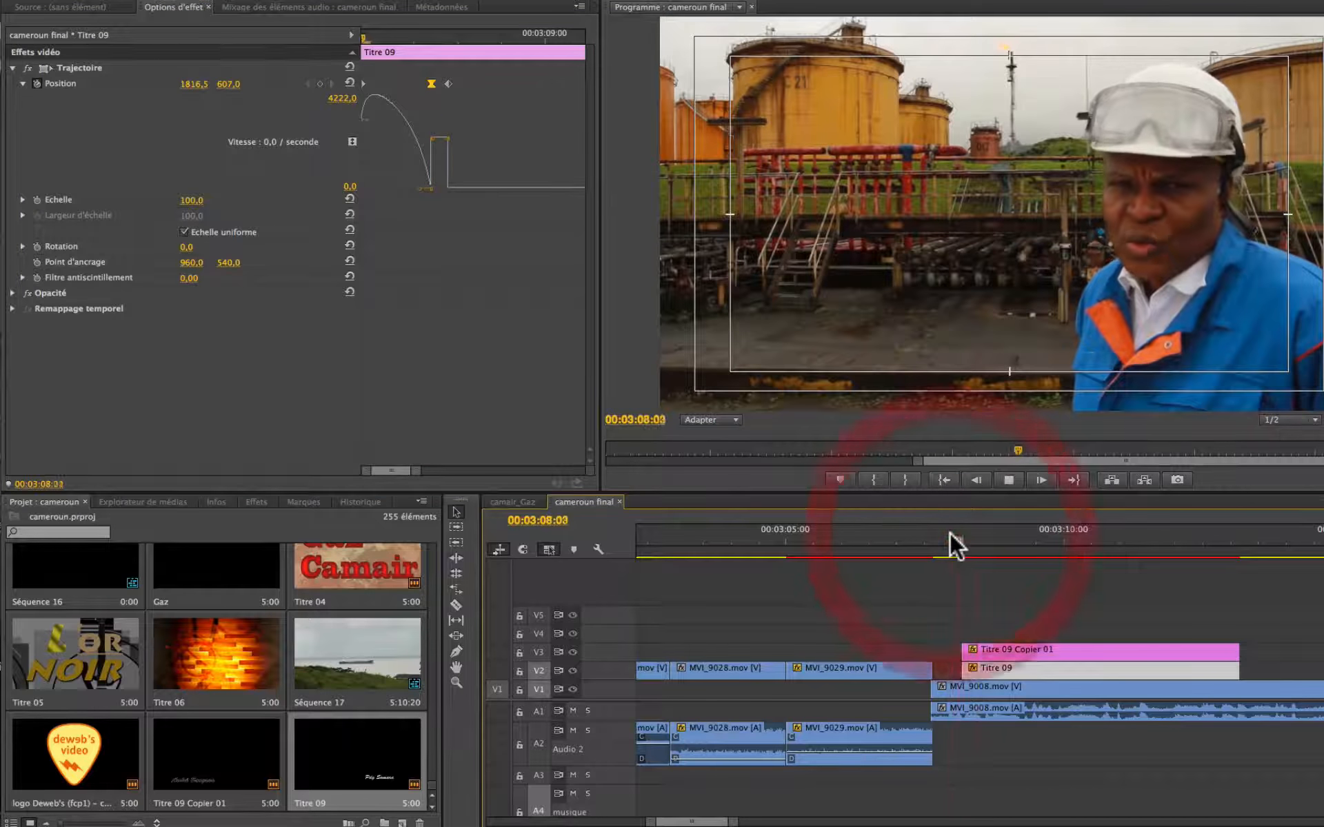
pyautogui.press('space')
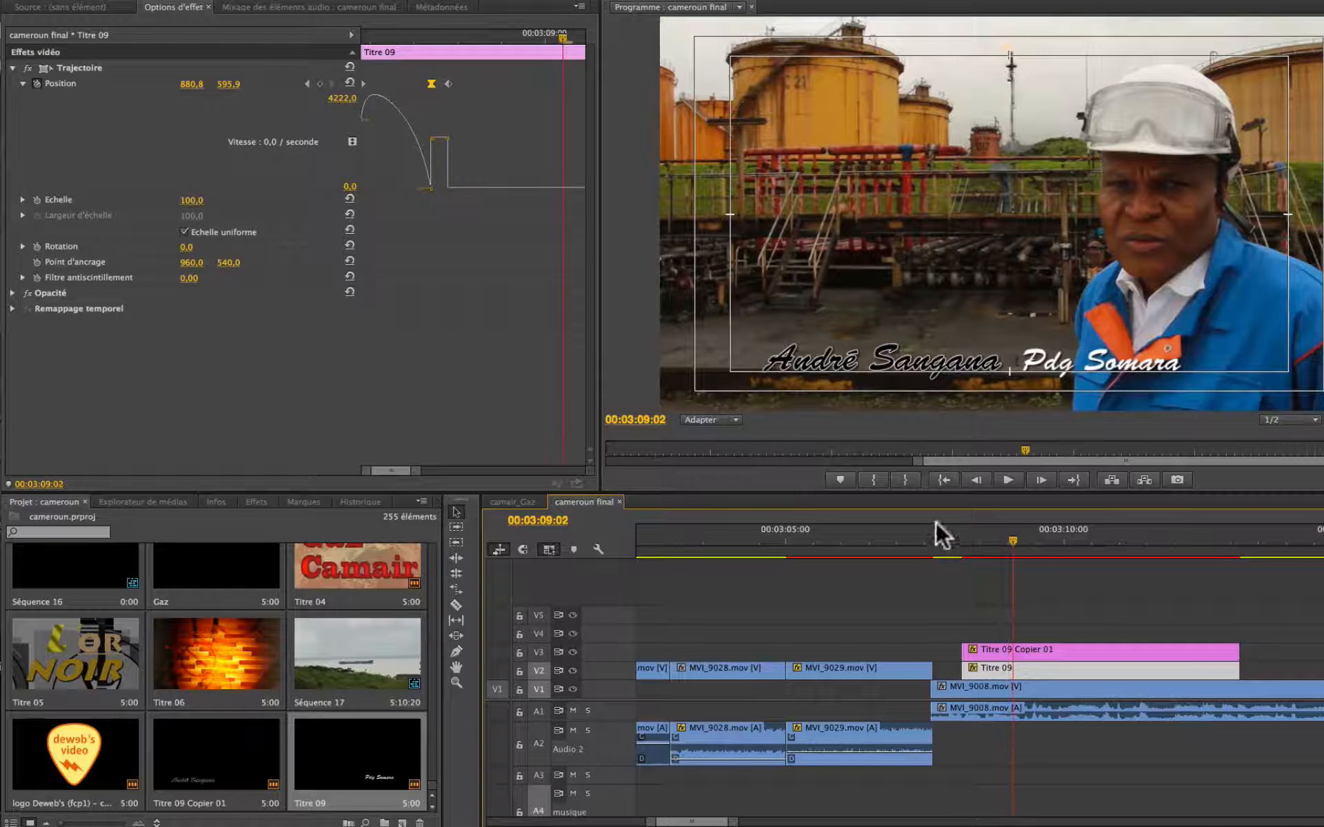
pyautogui.click(939, 525)
pyautogui.press('space')
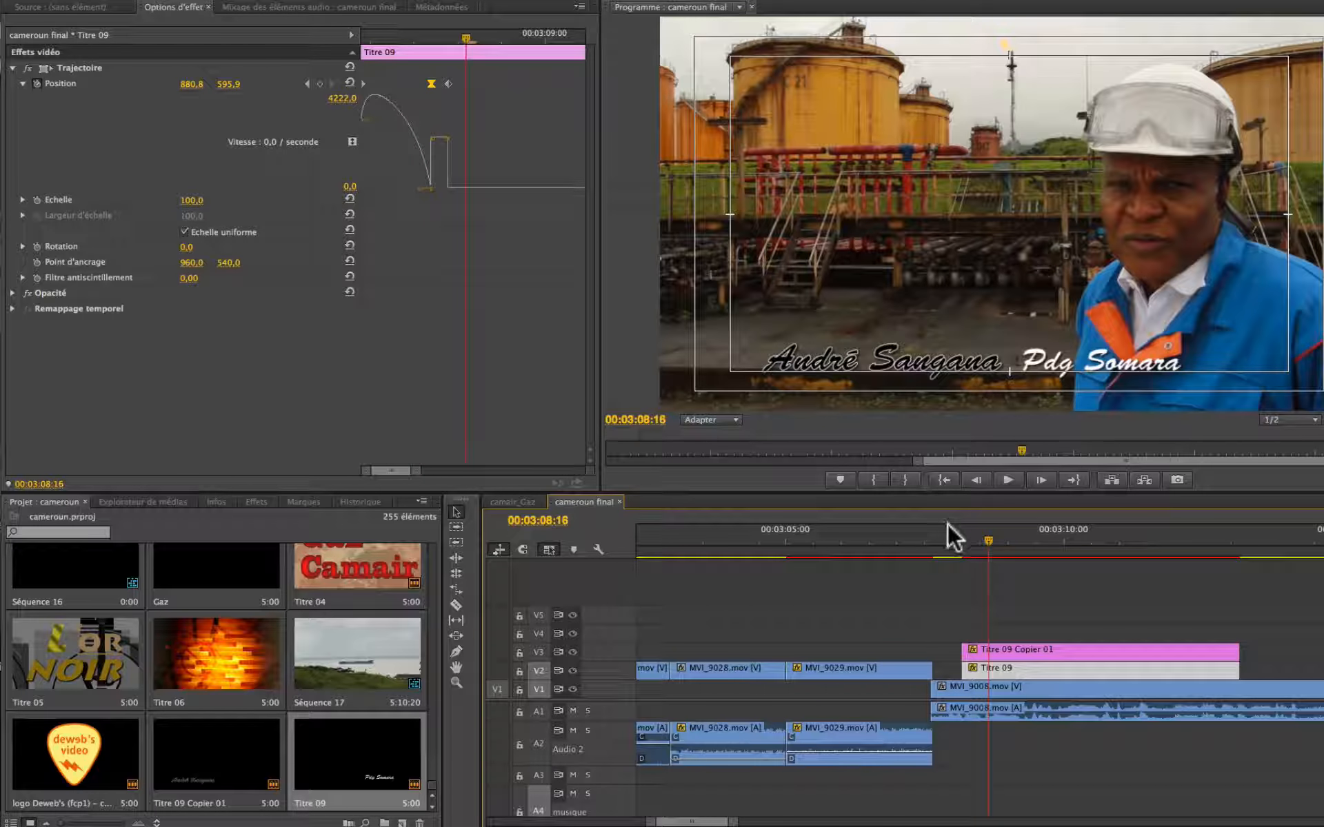
pyautogui.click(947, 535)
pyautogui.press('space')
pyautogui.press('space')
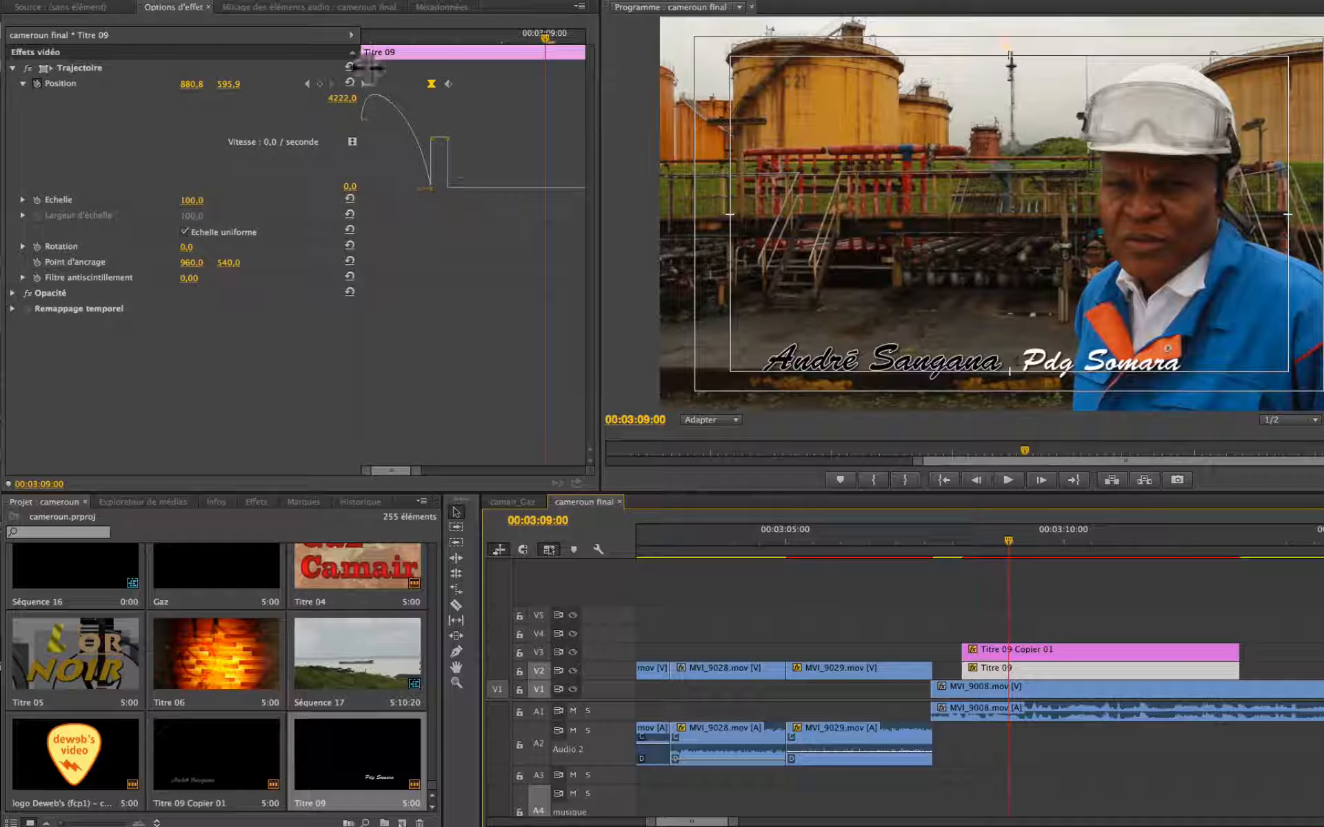
# - Go to Titre 09's last Position keyframe and replay the title entrance from about 00:03:07:24
pyautogui.click(307, 83)
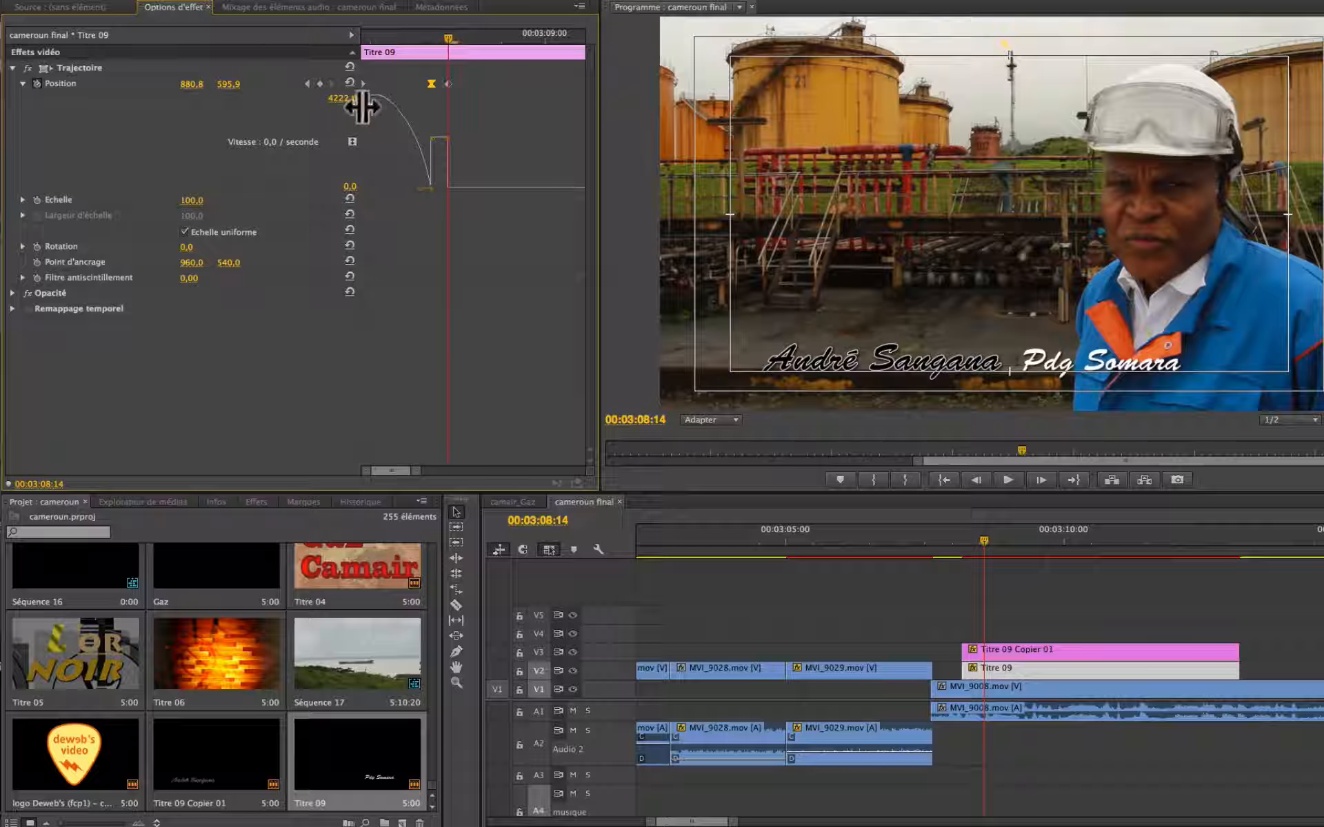
pyautogui.click(948, 531)
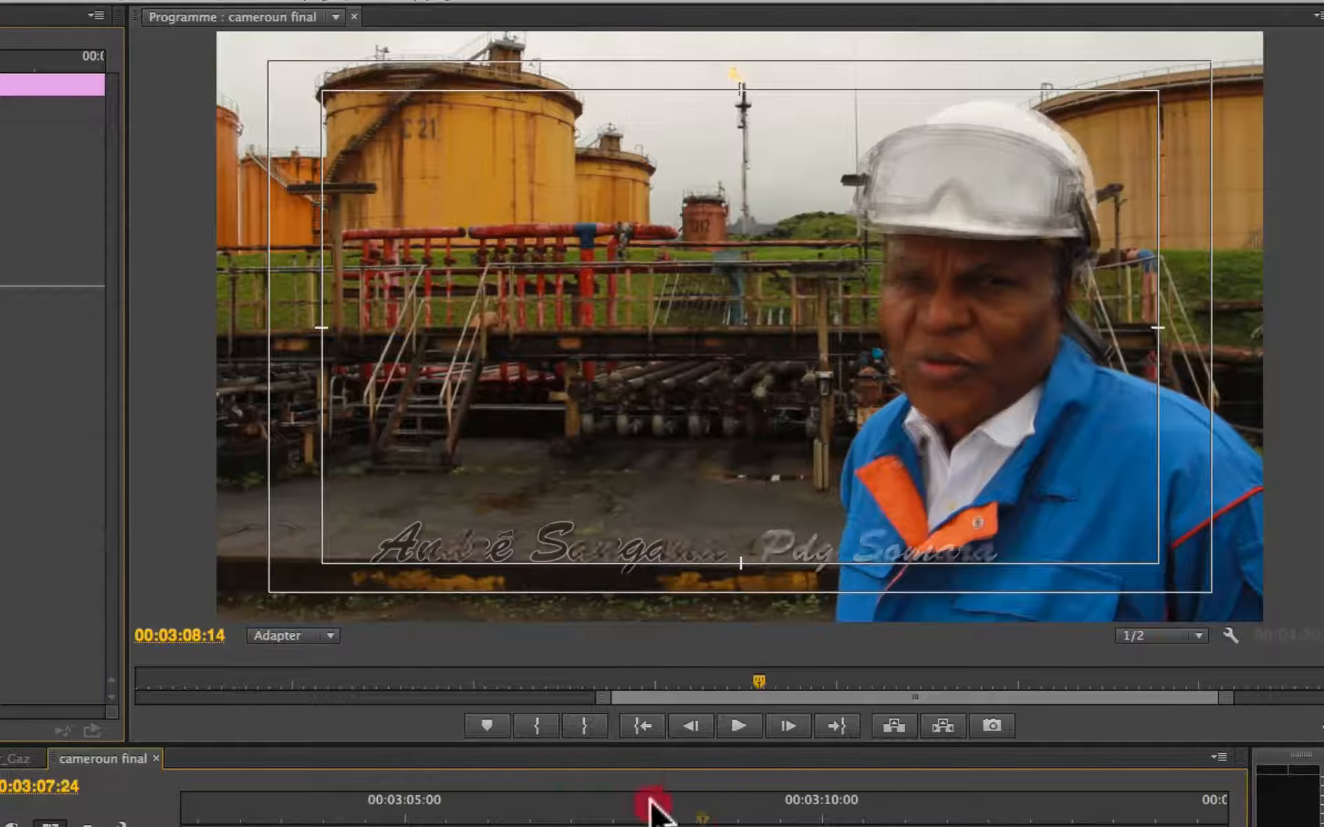
pyautogui.press('space')
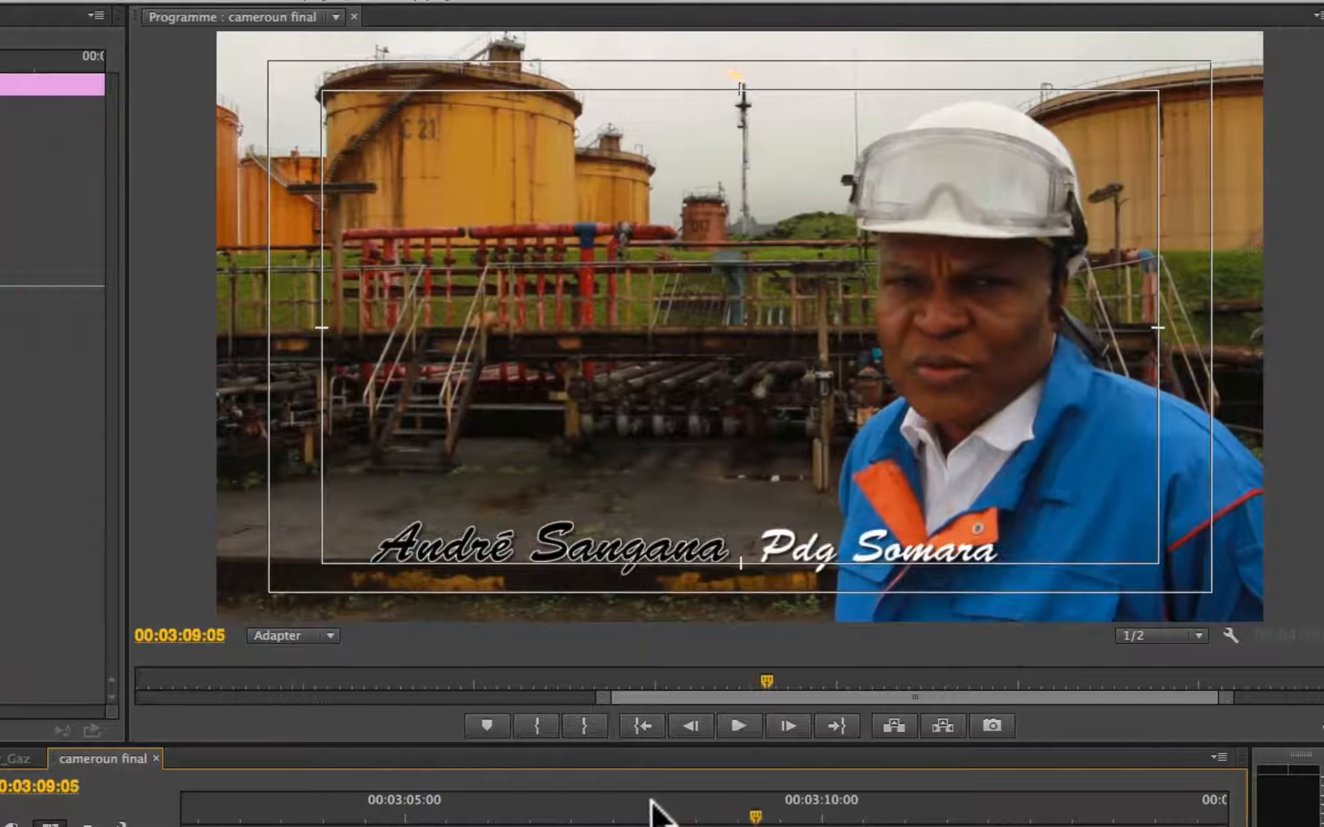
pyautogui.moveTo(655, 804)
pyautogui.mouseDown()
pyautogui.moveTo(716, 815)
pyautogui.moveTo(656, 815)
pyautogui.mouseUp()
pyautogui.press('space')
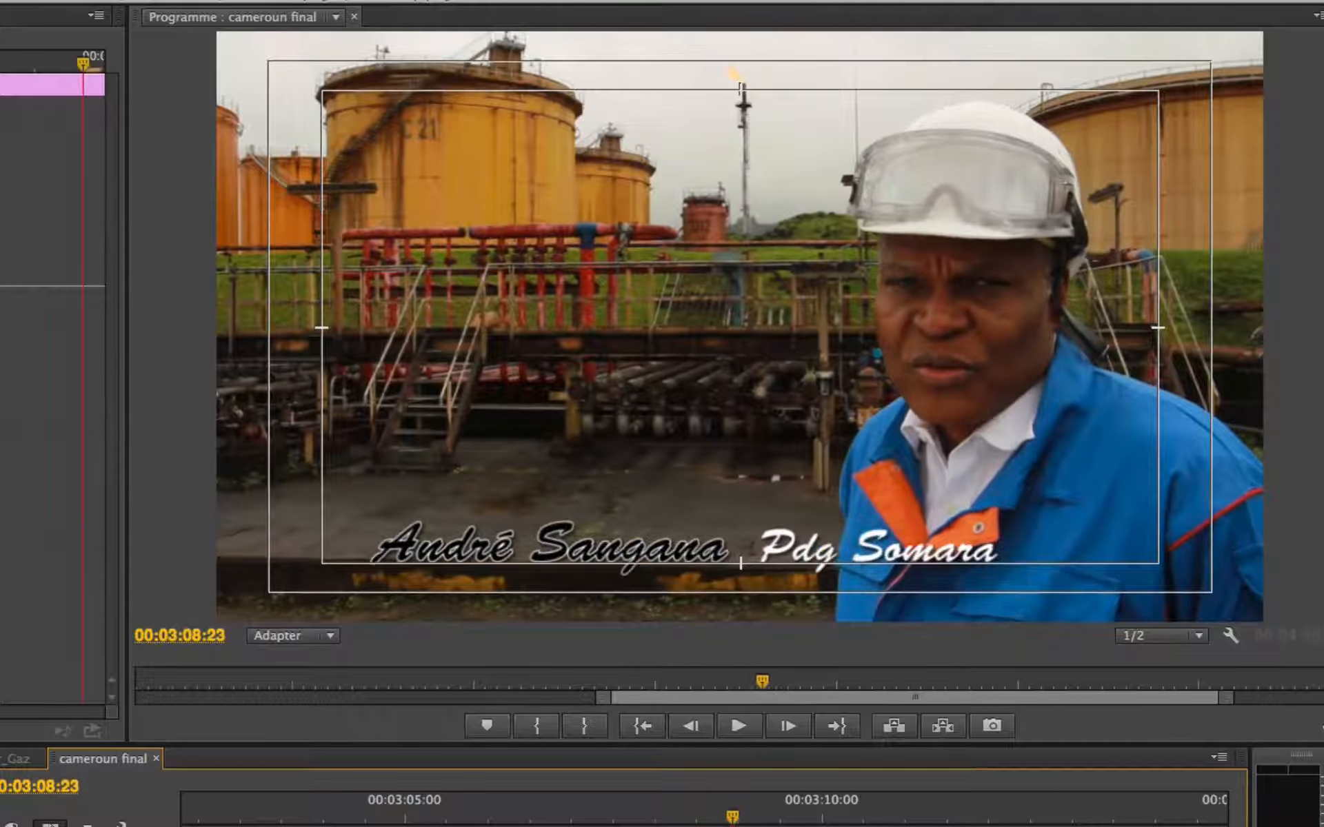
pyautogui.click(691, 824)
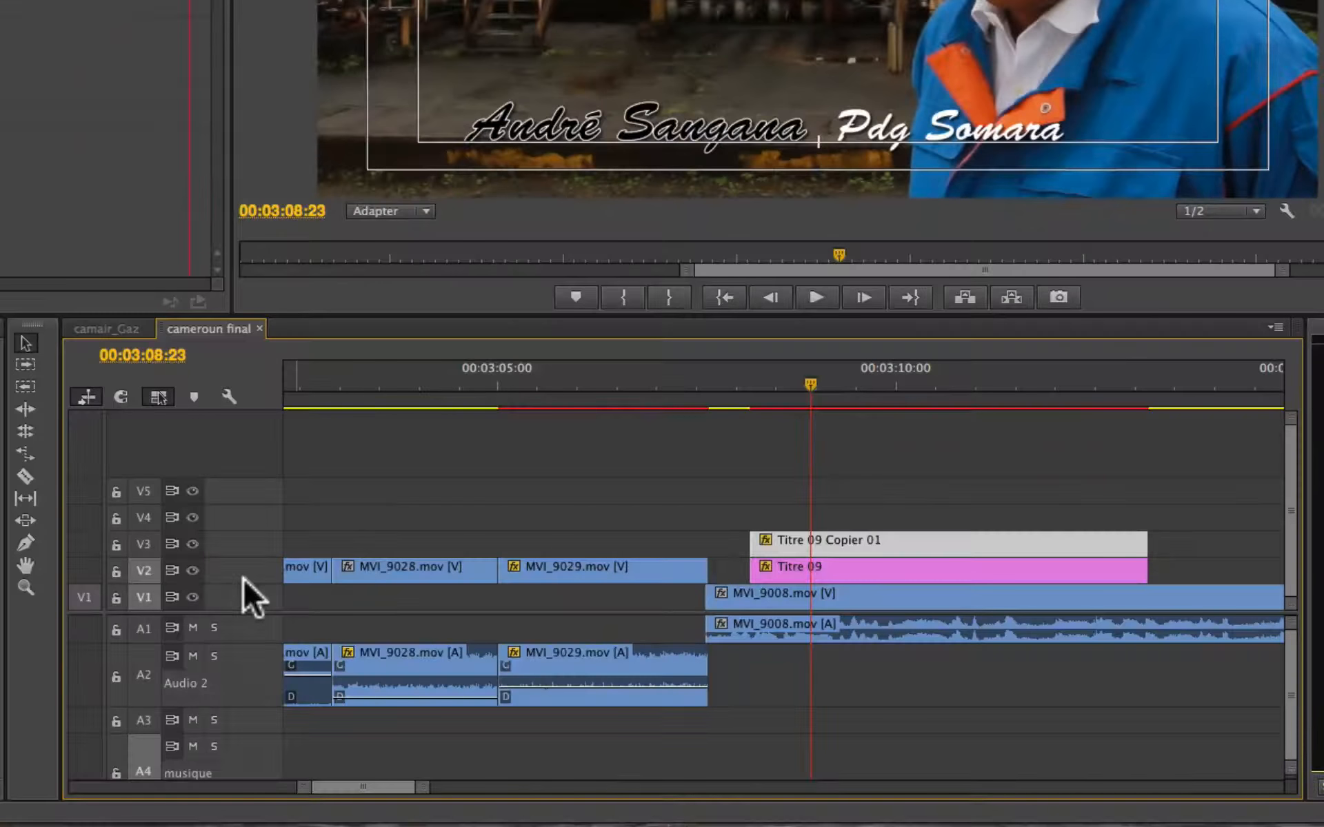
# - Enlarge video tracks V2 and V3 in the timeline to reveal the title clips' thumbnails and keyframe curves
pyautogui.moveTo(254, 560); pyautogui.dragTo(257, 526)
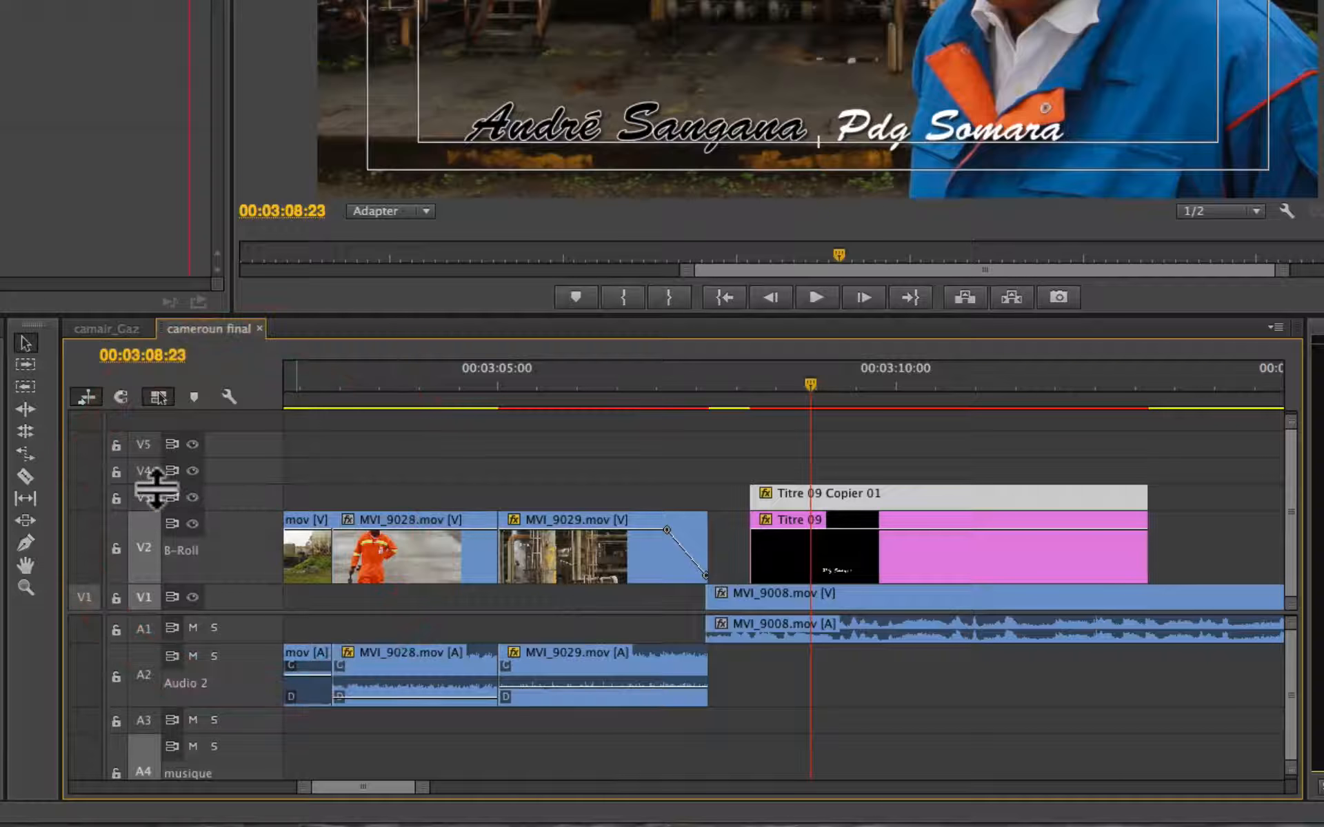
pyautogui.moveTo(150, 487); pyautogui.dragTo(169, 416)
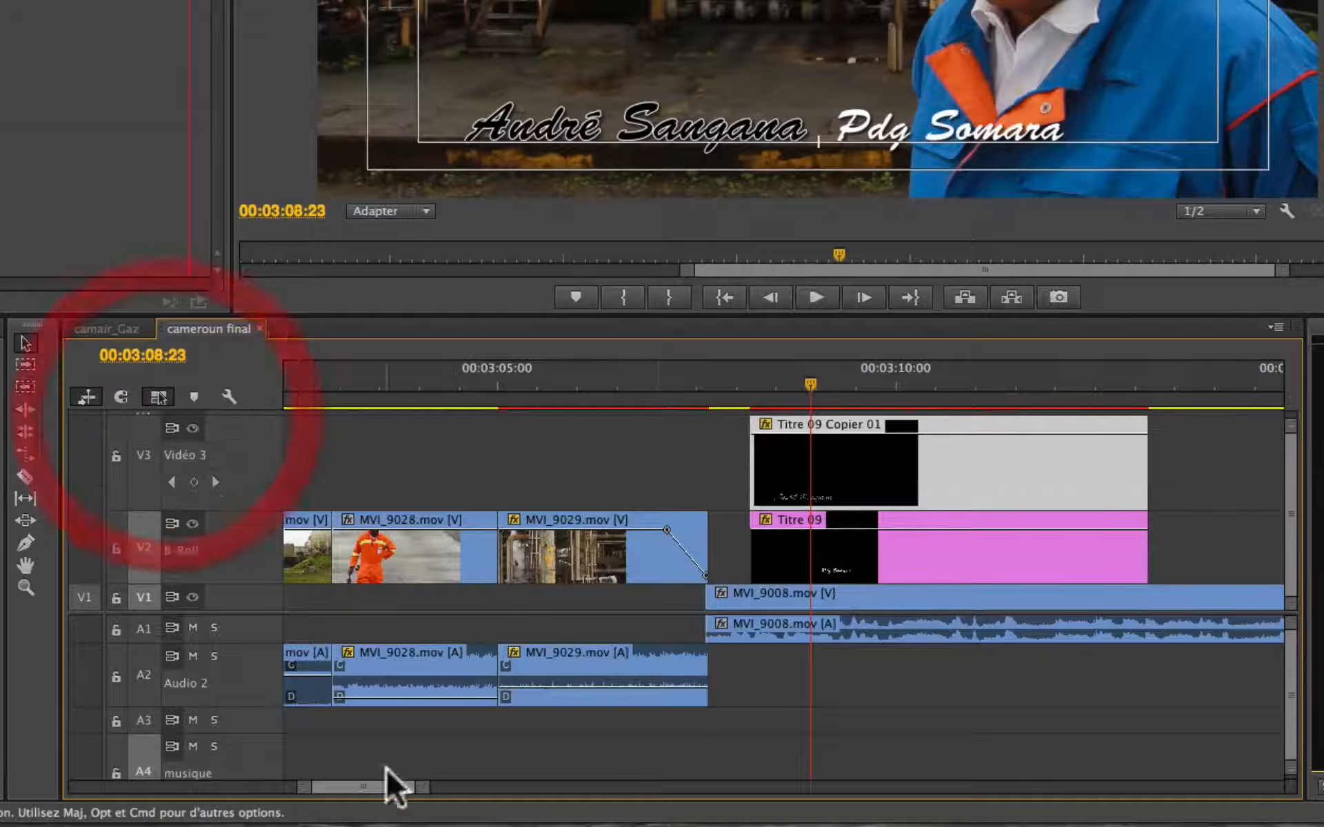
pyautogui.click(682, 659)
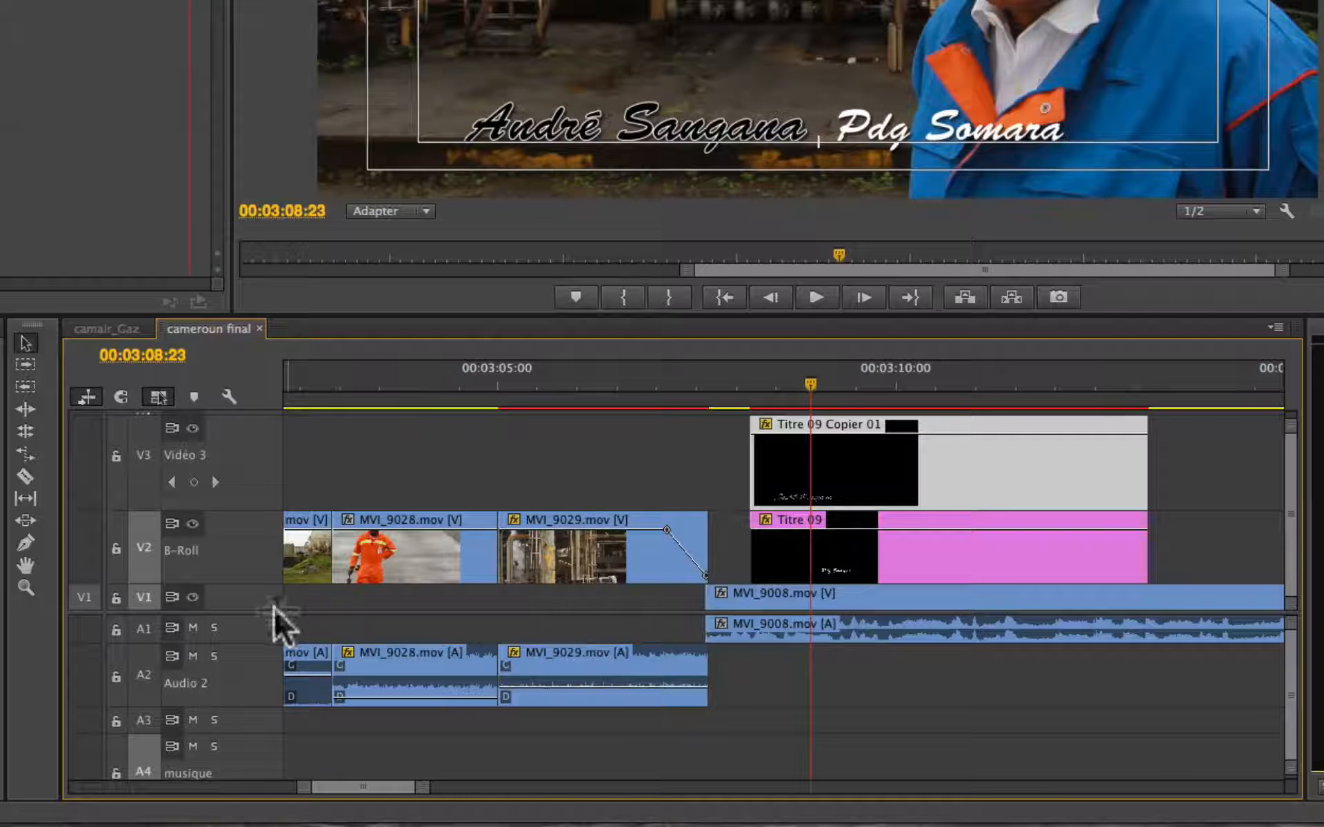
pyautogui.scroll(3, 300, 686)
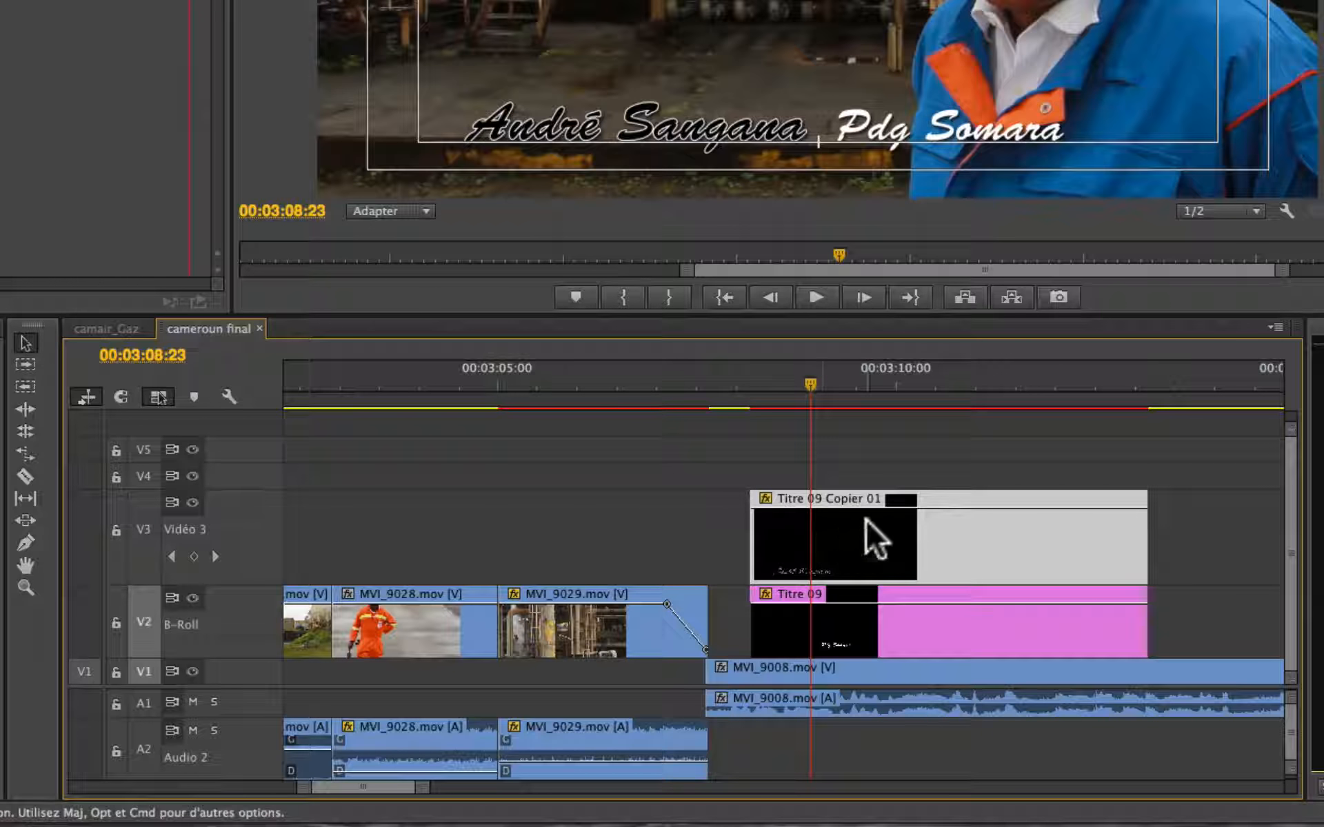
# - Display the Trajectoire Position keyframes on the Titre 09 Copier 01 and Titre 09 clips in the timeline
pyautogui.rightClick(841, 525)
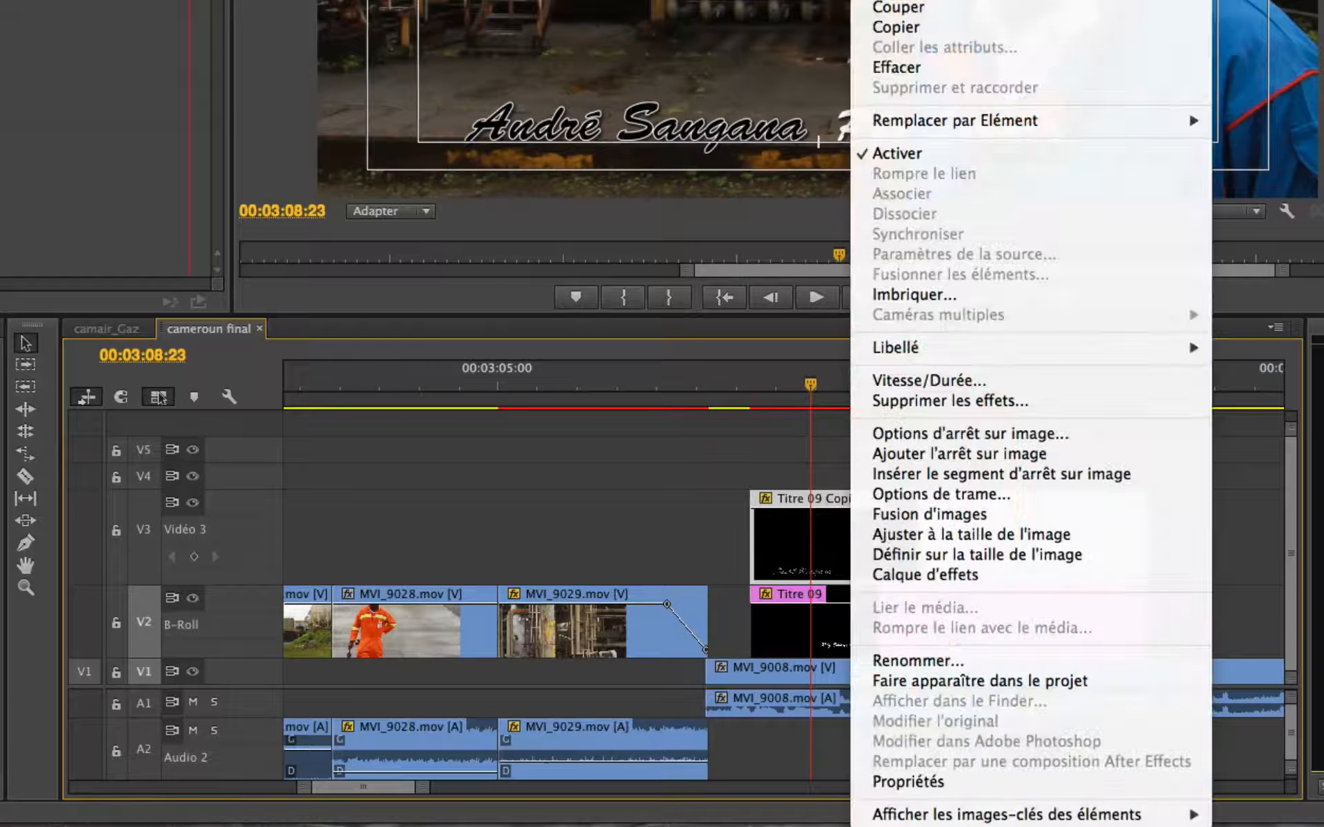
pyautogui.moveTo(991, 820)
pyautogui.moveTo(745, 783)
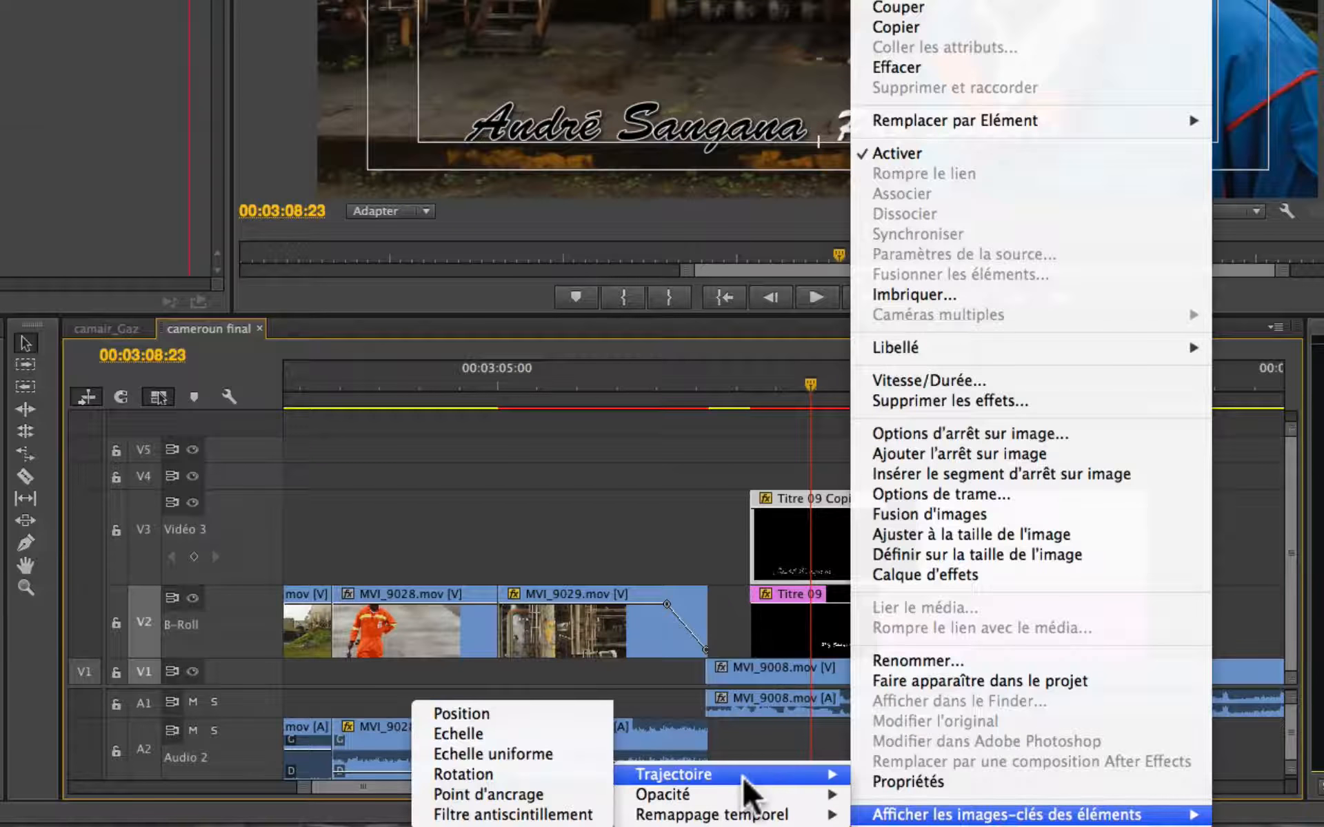
pyautogui.click(471, 715)
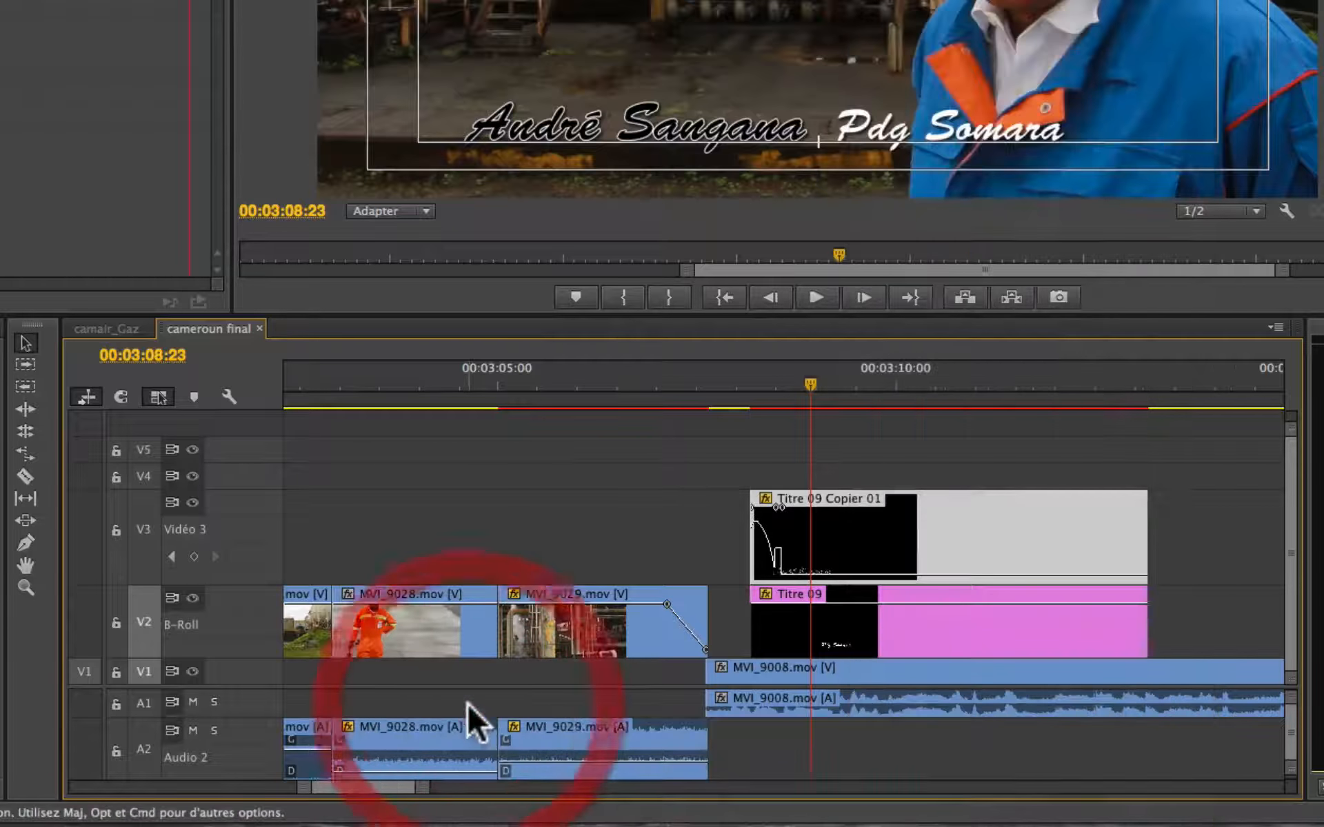
pyautogui.rightClick(808, 631)
pyautogui.moveTo(917, 813)
pyautogui.moveTo(690, 776)
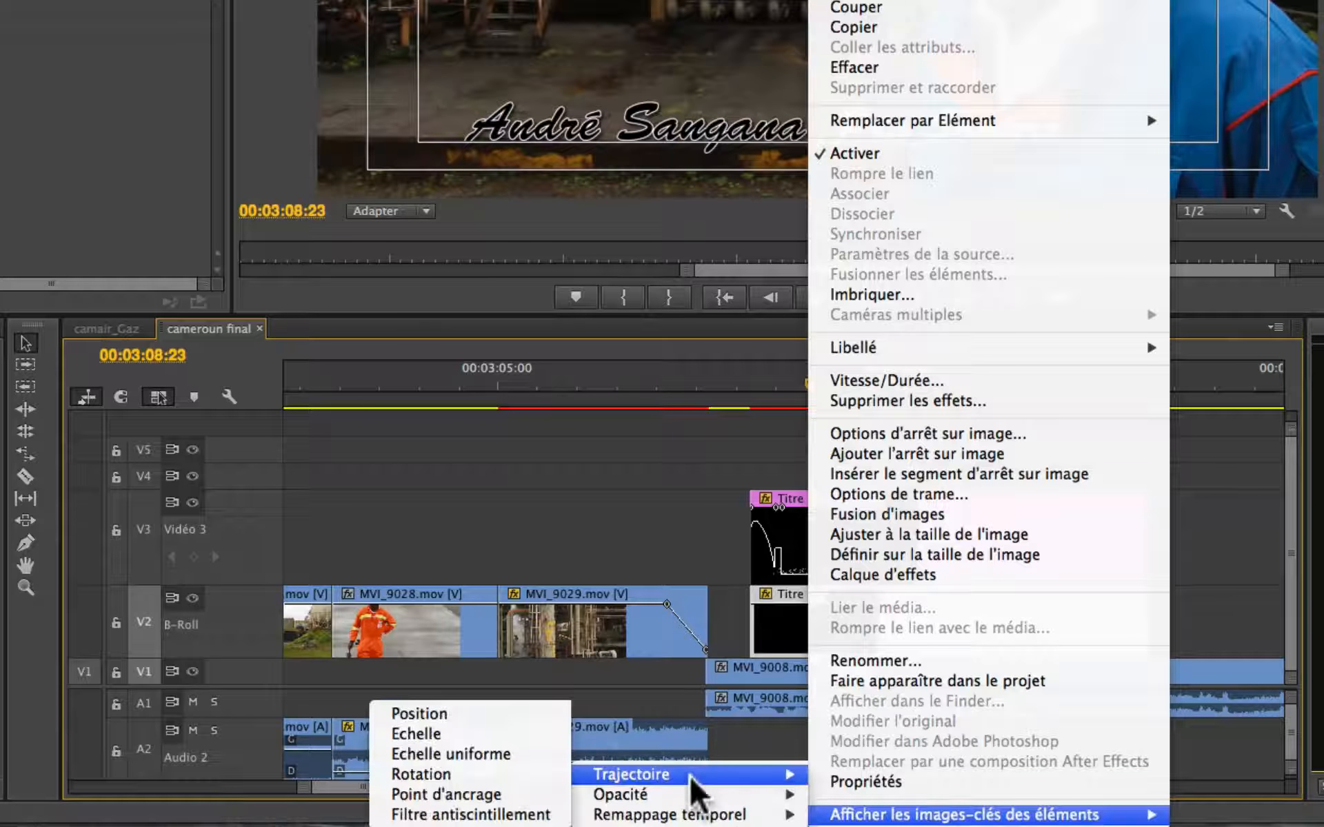
pyautogui.click(491, 715)
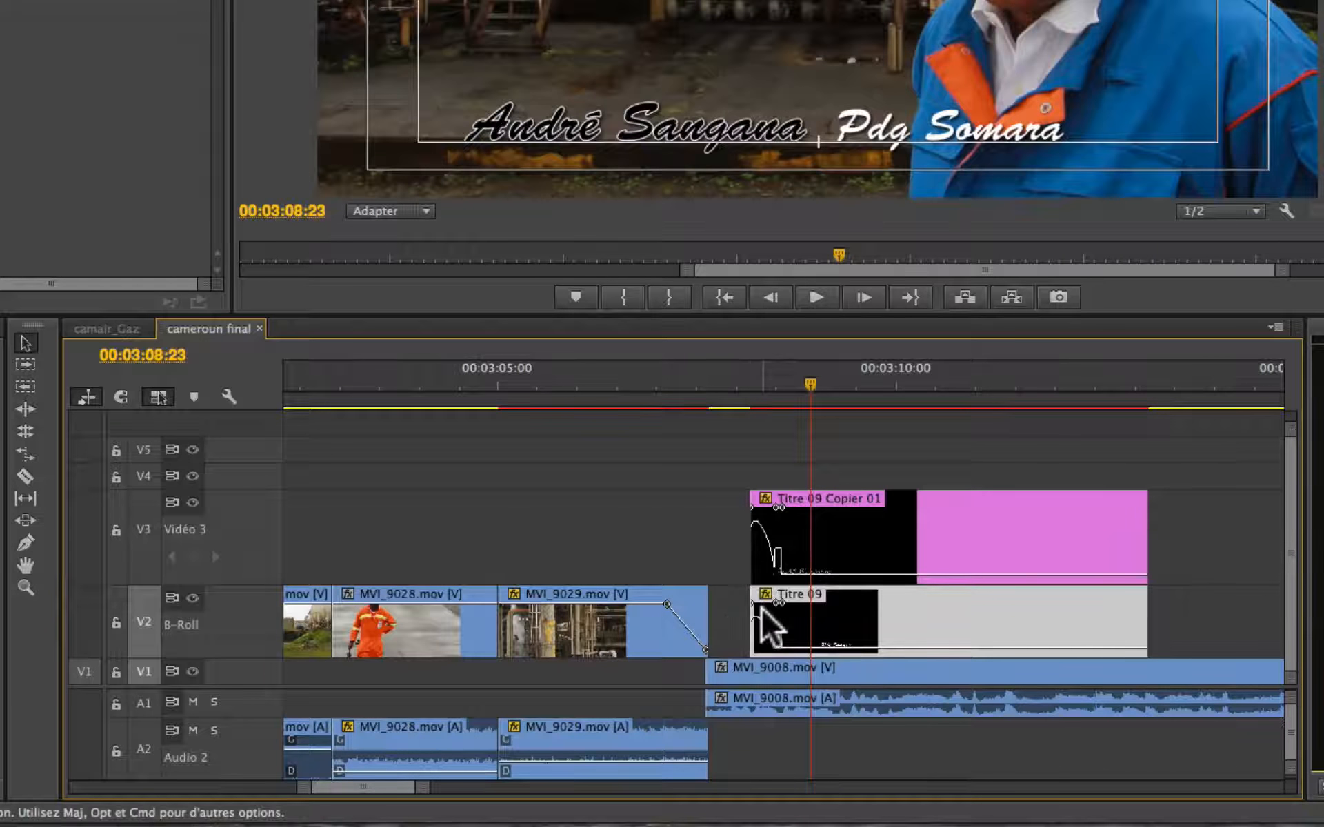
# - Move the last Position keyframe of Titre 09 Copier 01 and of Titre 09 to about 00:03:08:17
pyautogui.press('=')
pyautogui.press('=')
pyautogui.press('=')
pyautogui.press('=')
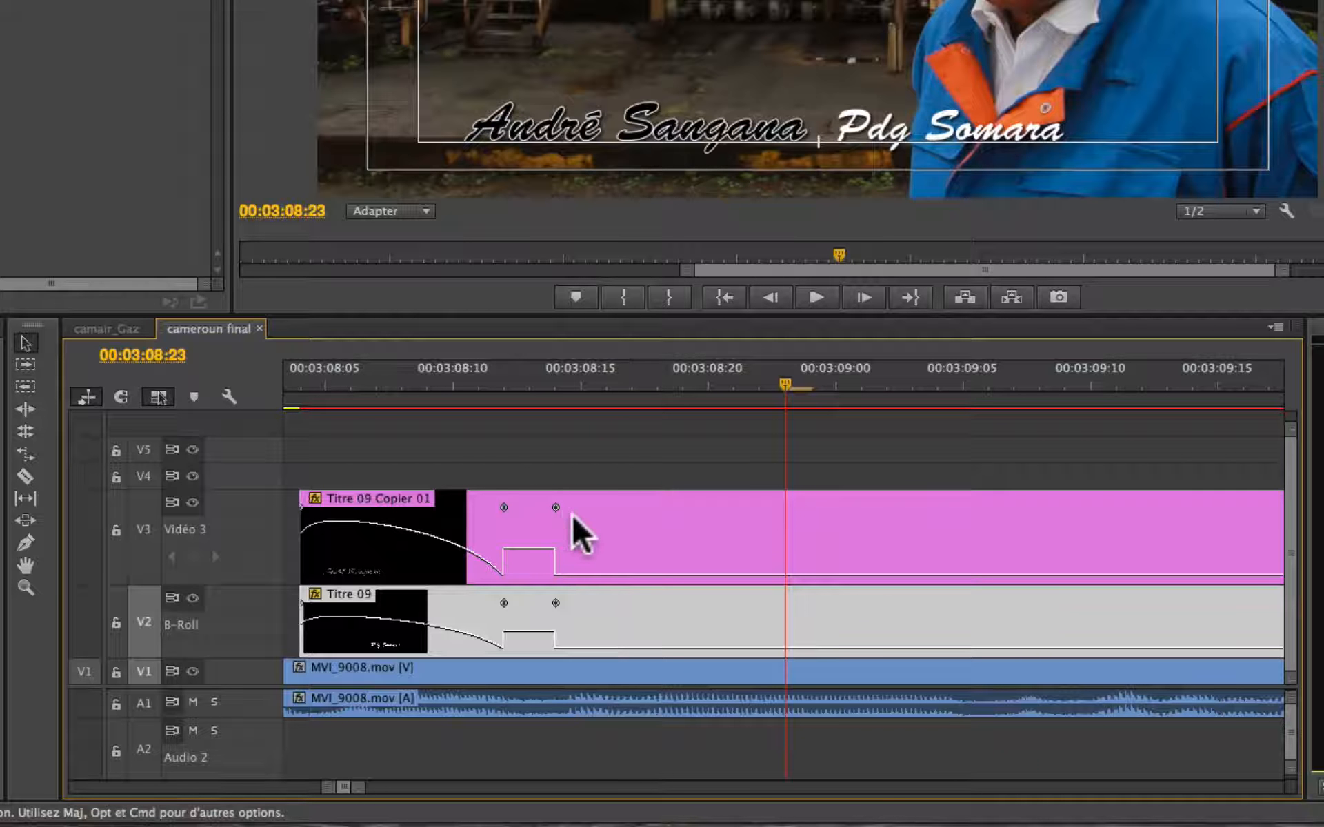
pyautogui.moveTo(556, 508); pyautogui.dragTo(633, 508)
pyautogui.moveTo(557, 603); pyautogui.dragTo(635, 607)
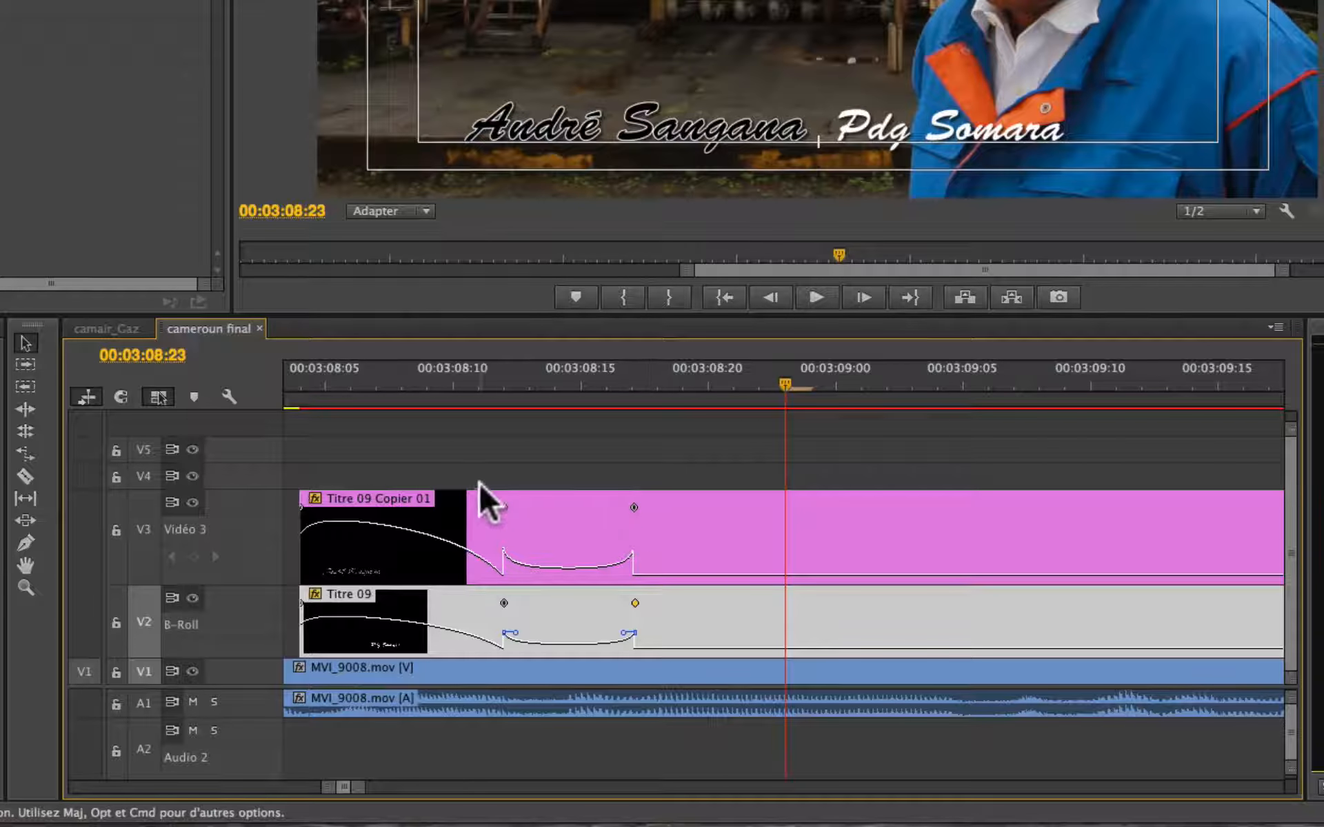
# - Play back the titles' slower return several times, starting from before the title clips
pyautogui.click(351, 377)
pyautogui.press('space')
pyautogui.press('space')
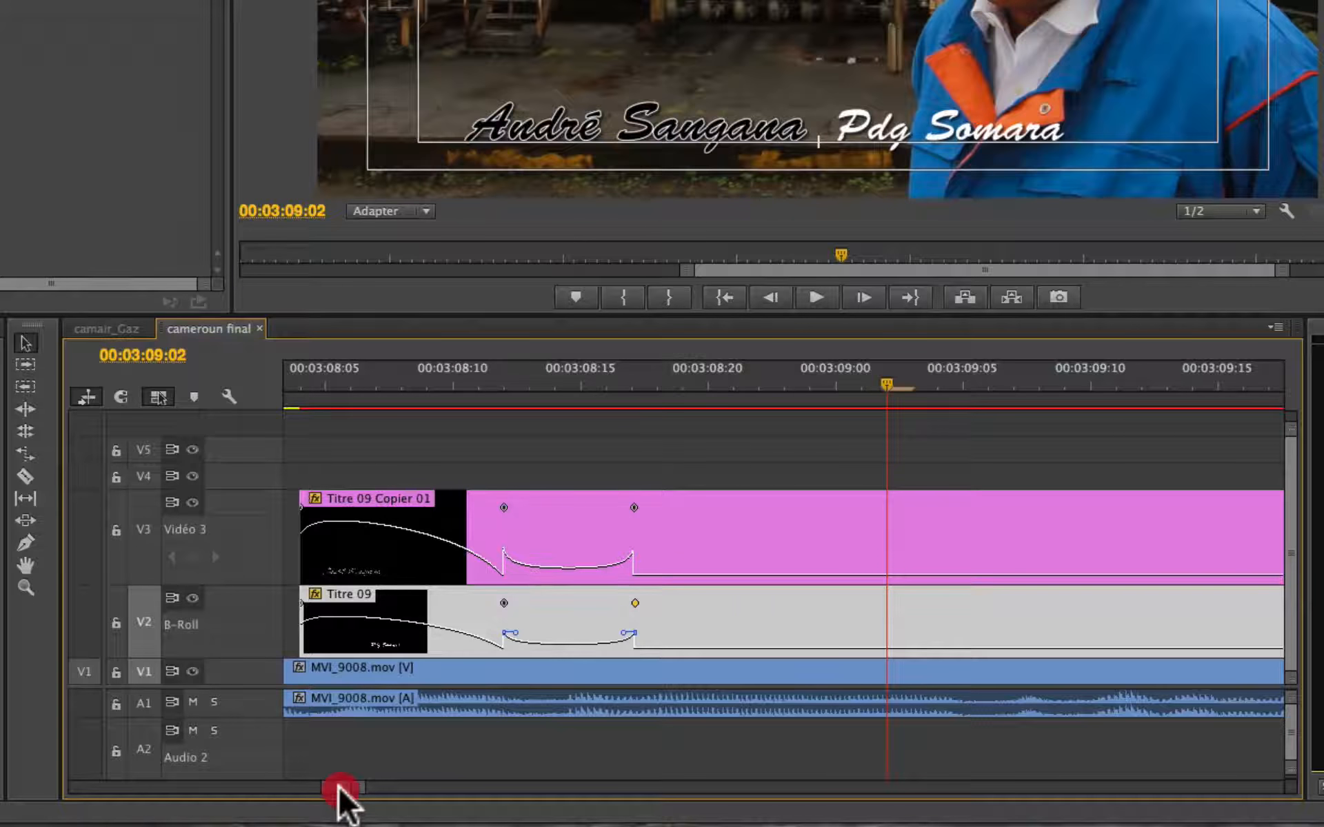
pyautogui.moveTo(337, 788); pyautogui.dragTo(336, 788)
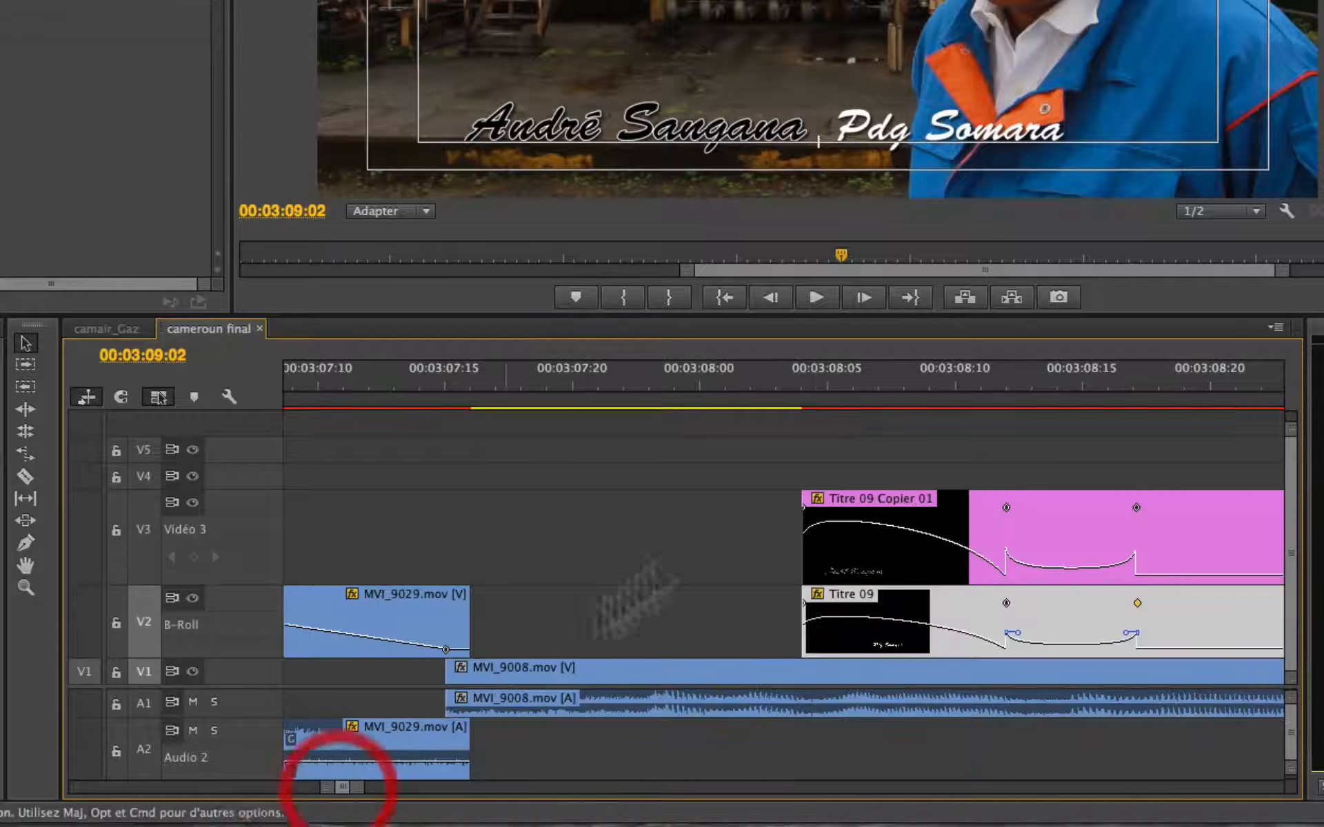
pyautogui.click(727, 377)
pyautogui.press('space')
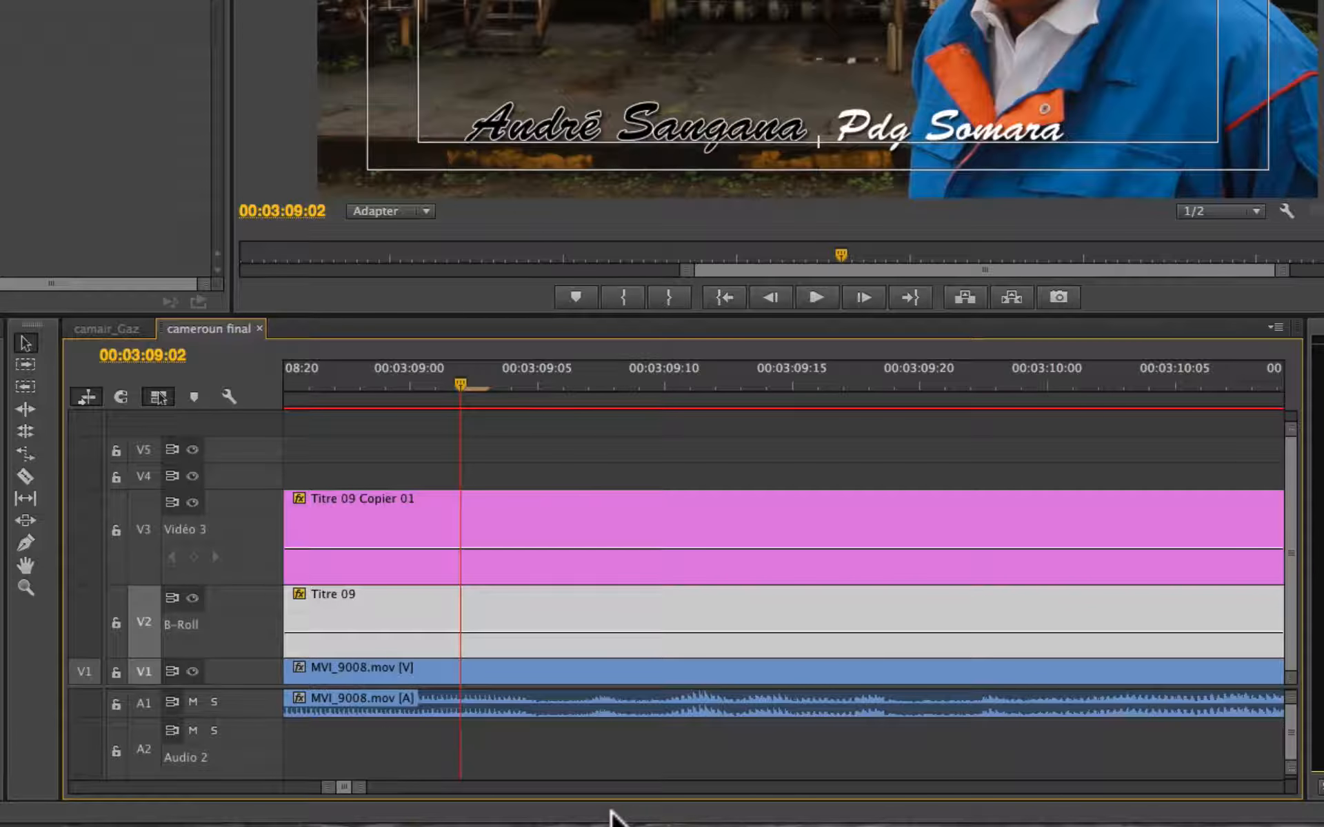
pyautogui.press('j')
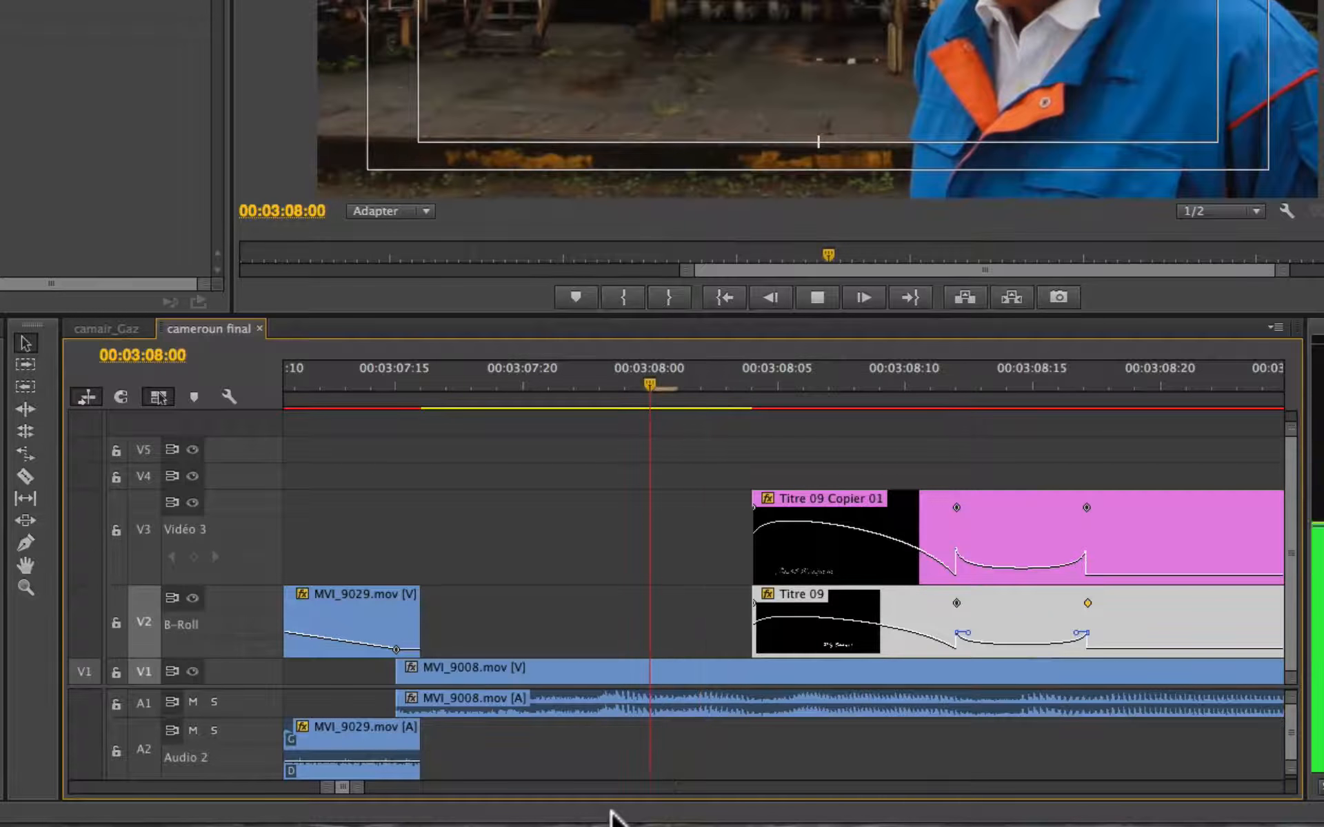
pyautogui.press('l')
pyautogui.press('k')
pyautogui.press('-')
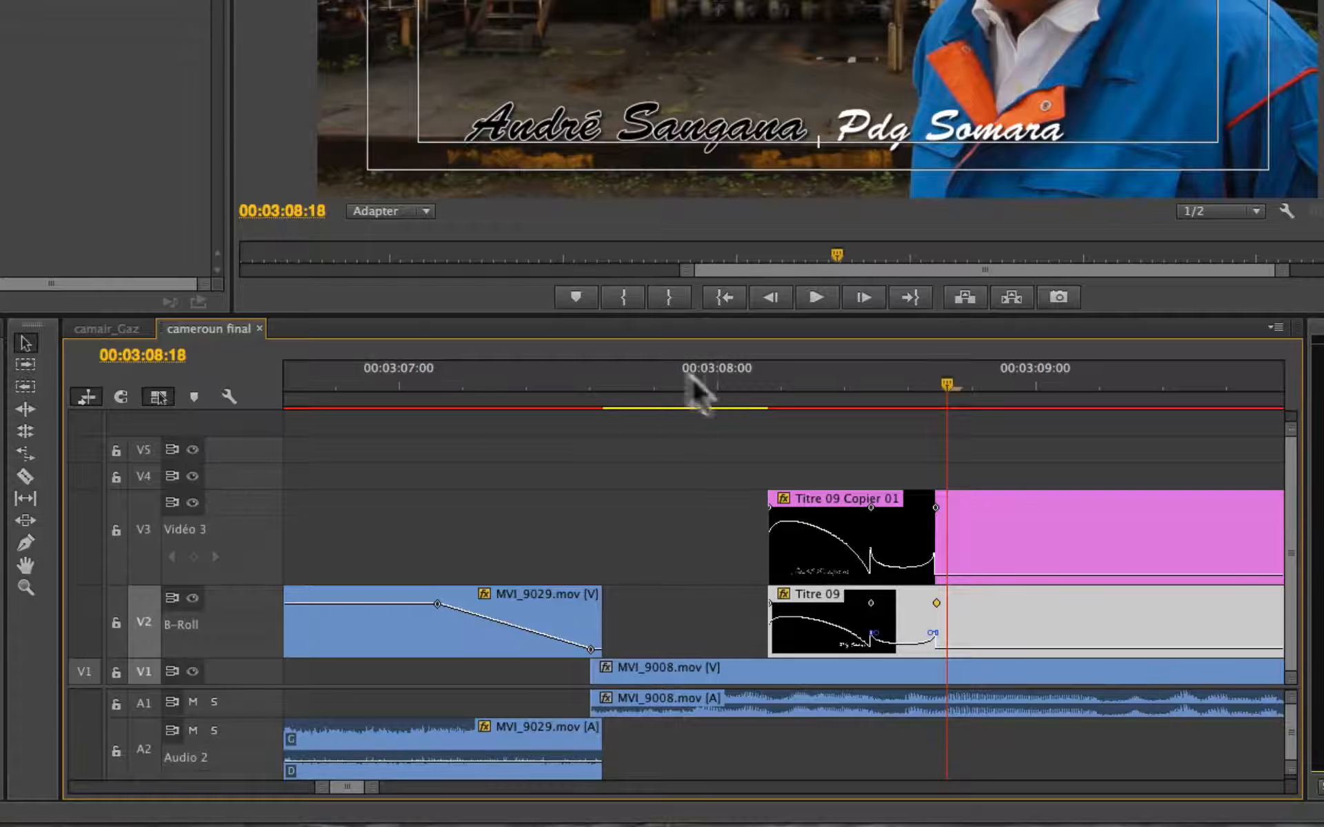
pyautogui.click(670, 367)
pyautogui.press('l')
pyautogui.press('k')
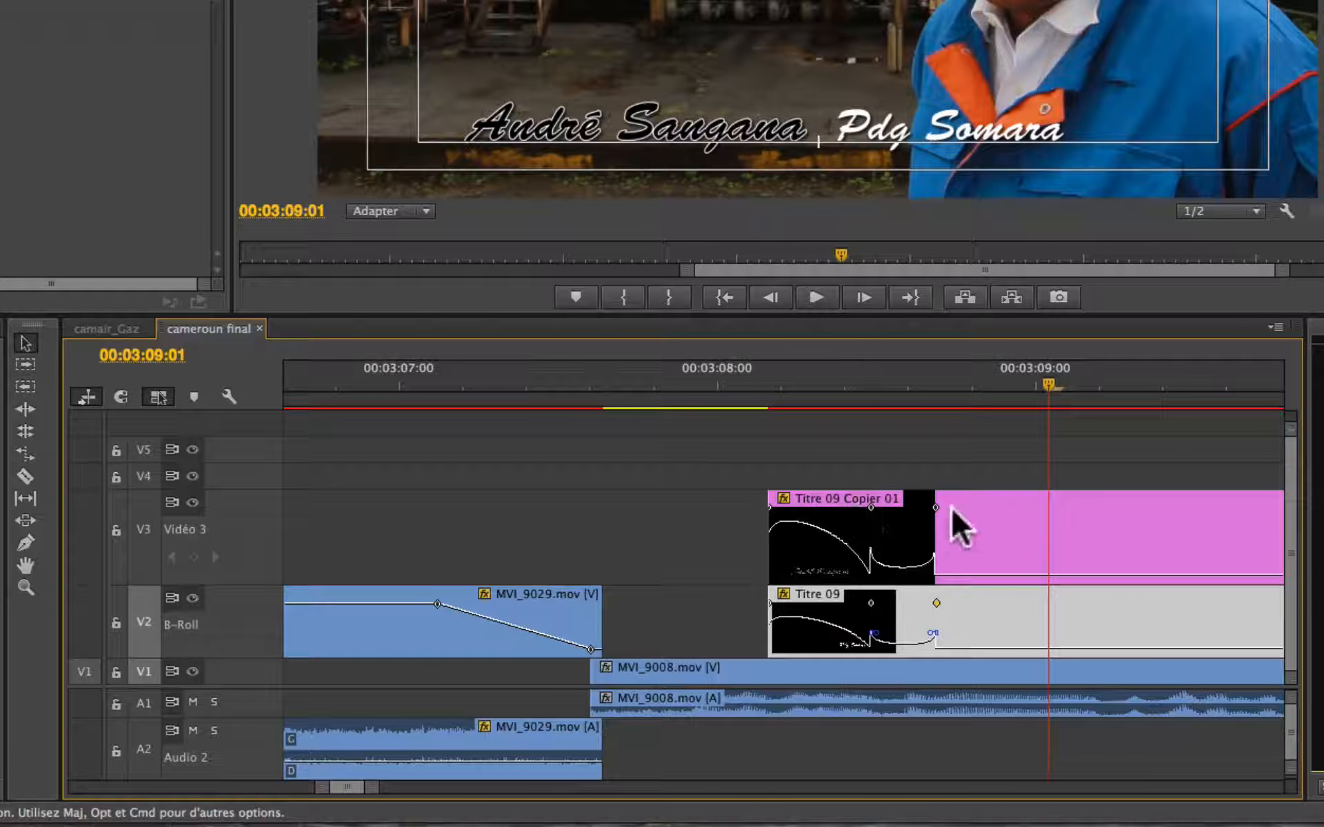
# - Move both titles' last Position keyframes to about 00:03:08:20 and their overshoot keyframes to about 00:03:08:13
pyautogui.moveTo(936, 508); pyautogui.dragTo(971, 509)
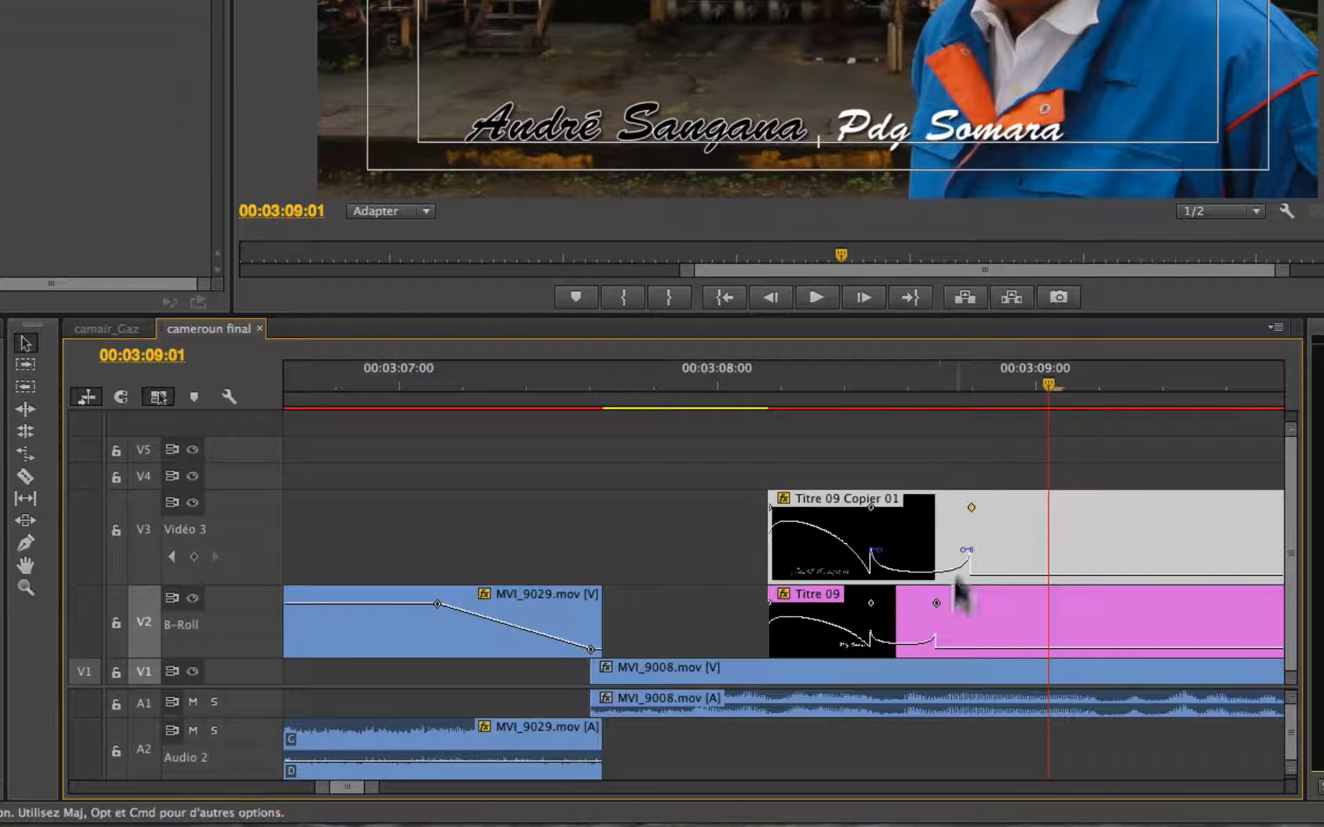
pyautogui.moveTo(937, 604); pyautogui.dragTo(970, 603)
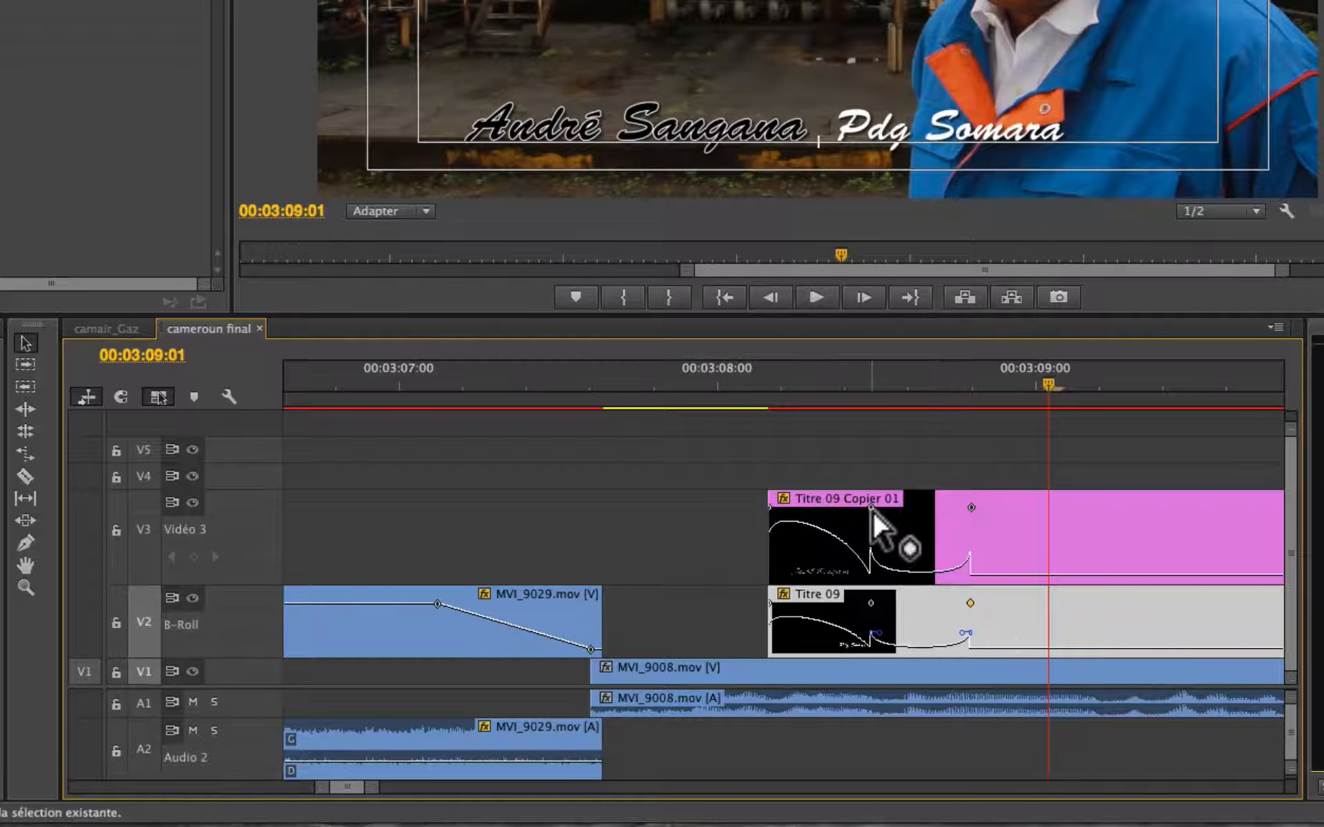
pyautogui.moveTo(871, 507); pyautogui.dragTo(886, 507)
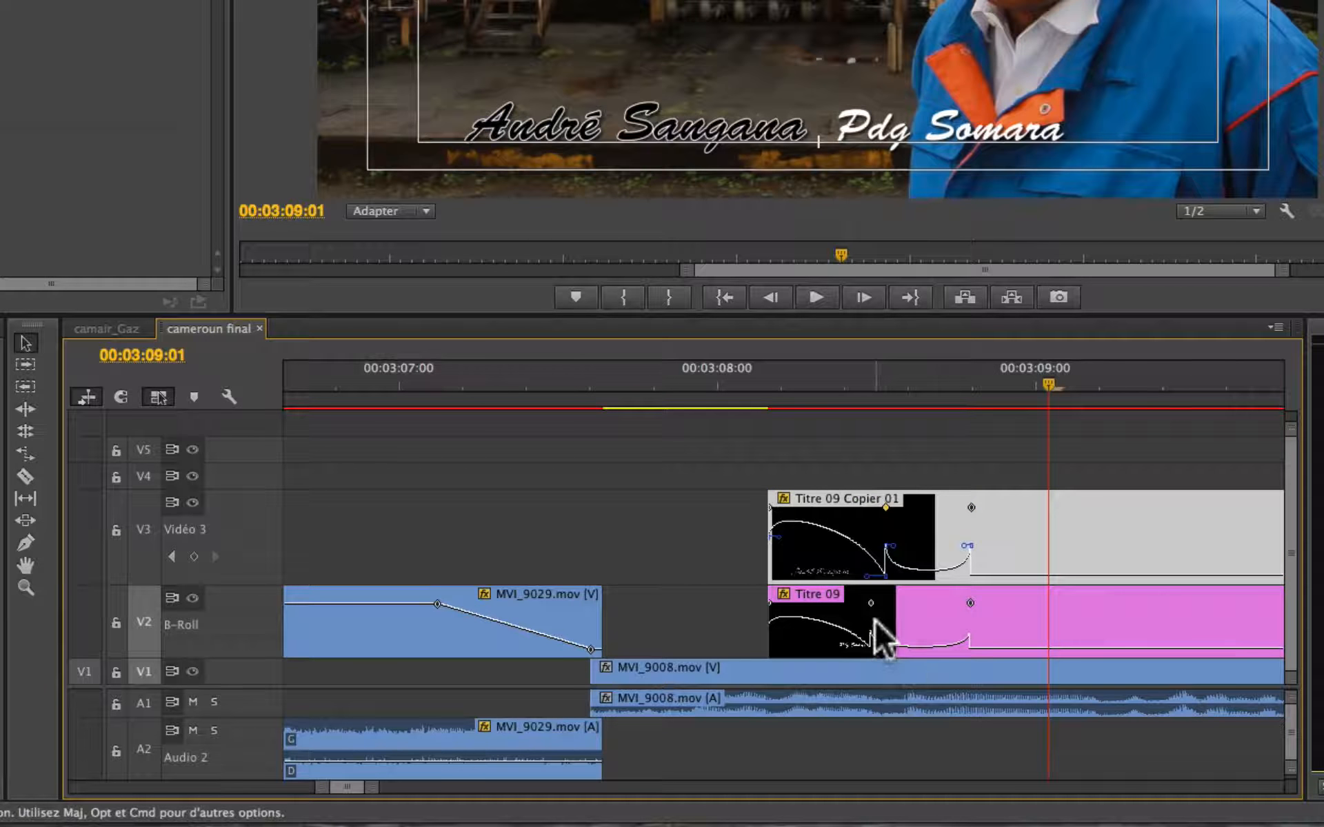
pyautogui.moveTo(871, 604); pyautogui.dragTo(887, 603)
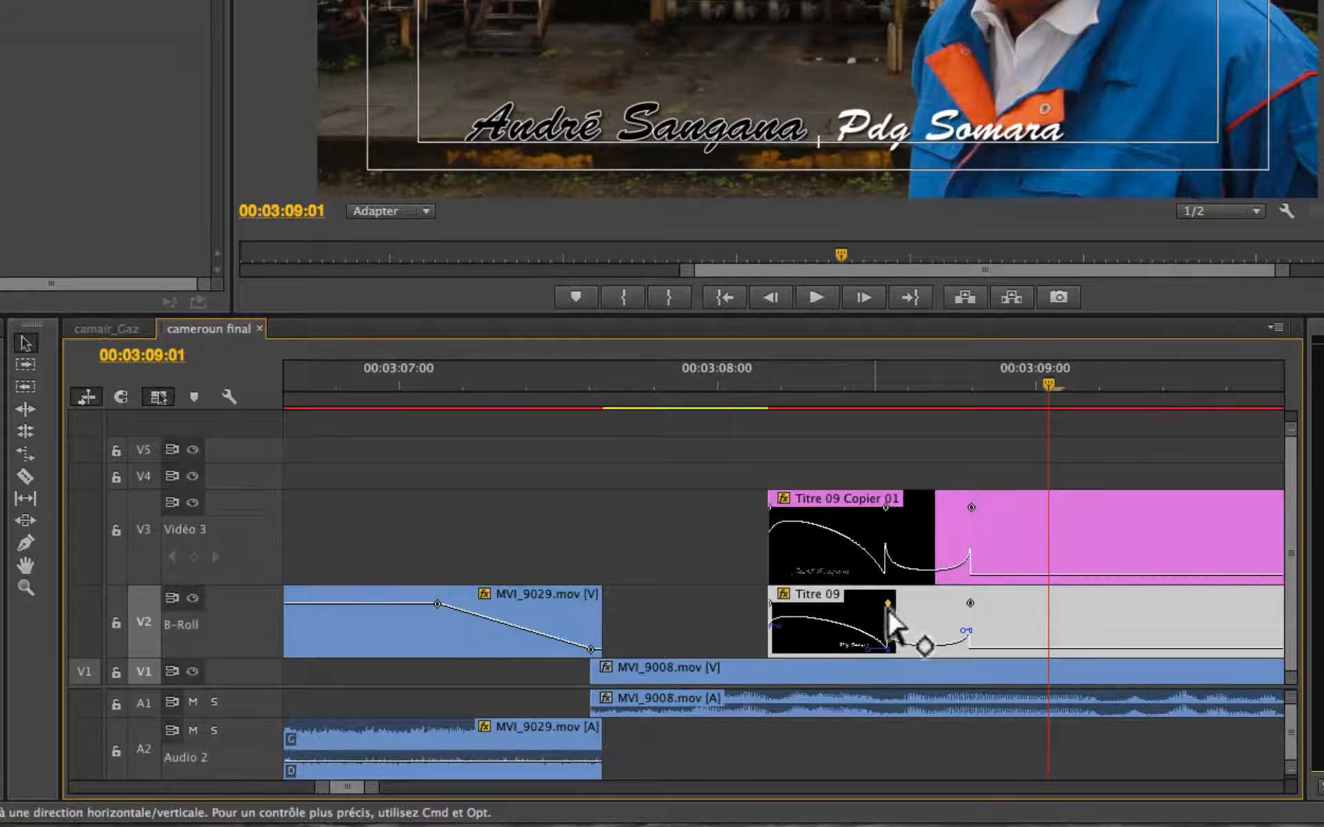
# - Play back the two titles' entrance twice, starting from before the title clips
pyautogui.click(642, 362)
pyautogui.press('space')
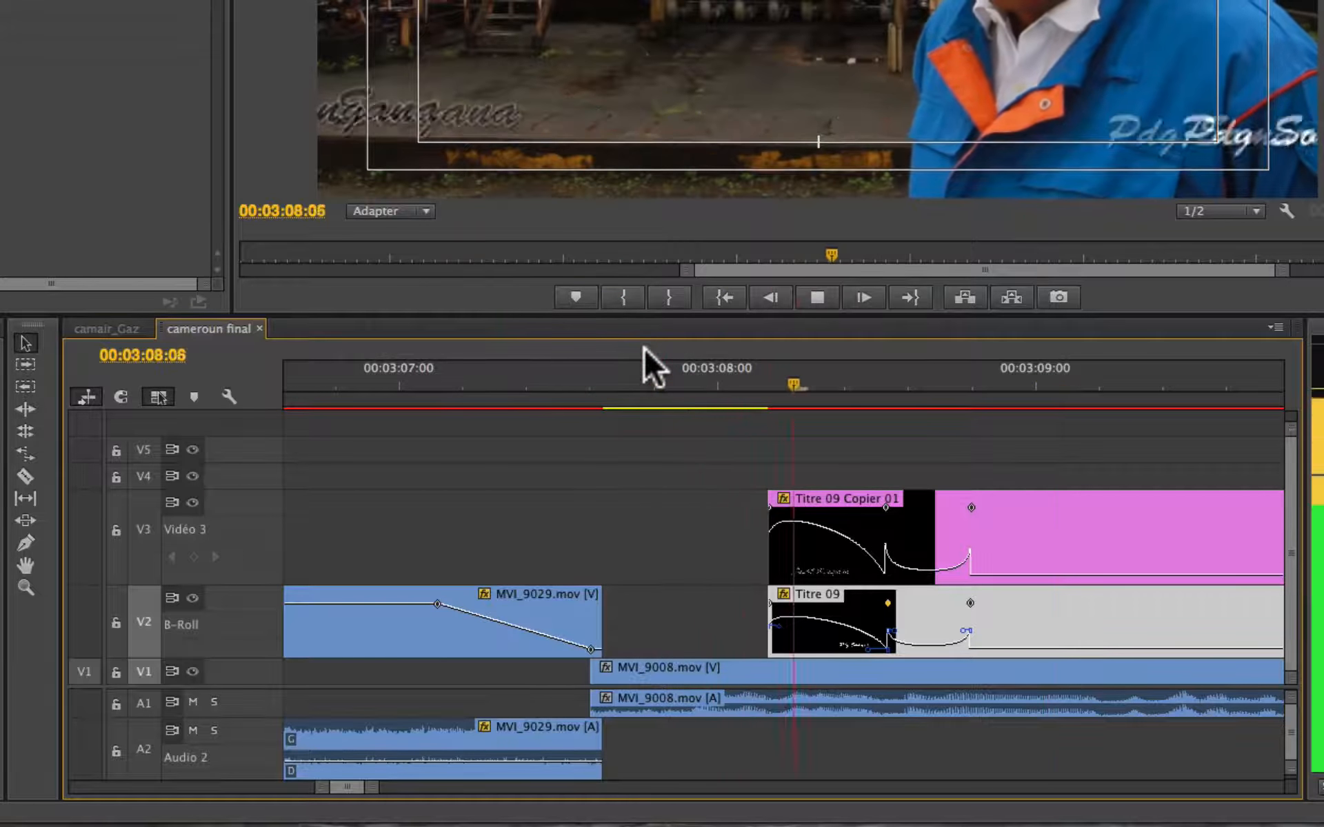
pyautogui.click(631, 346)
pyautogui.press('space')
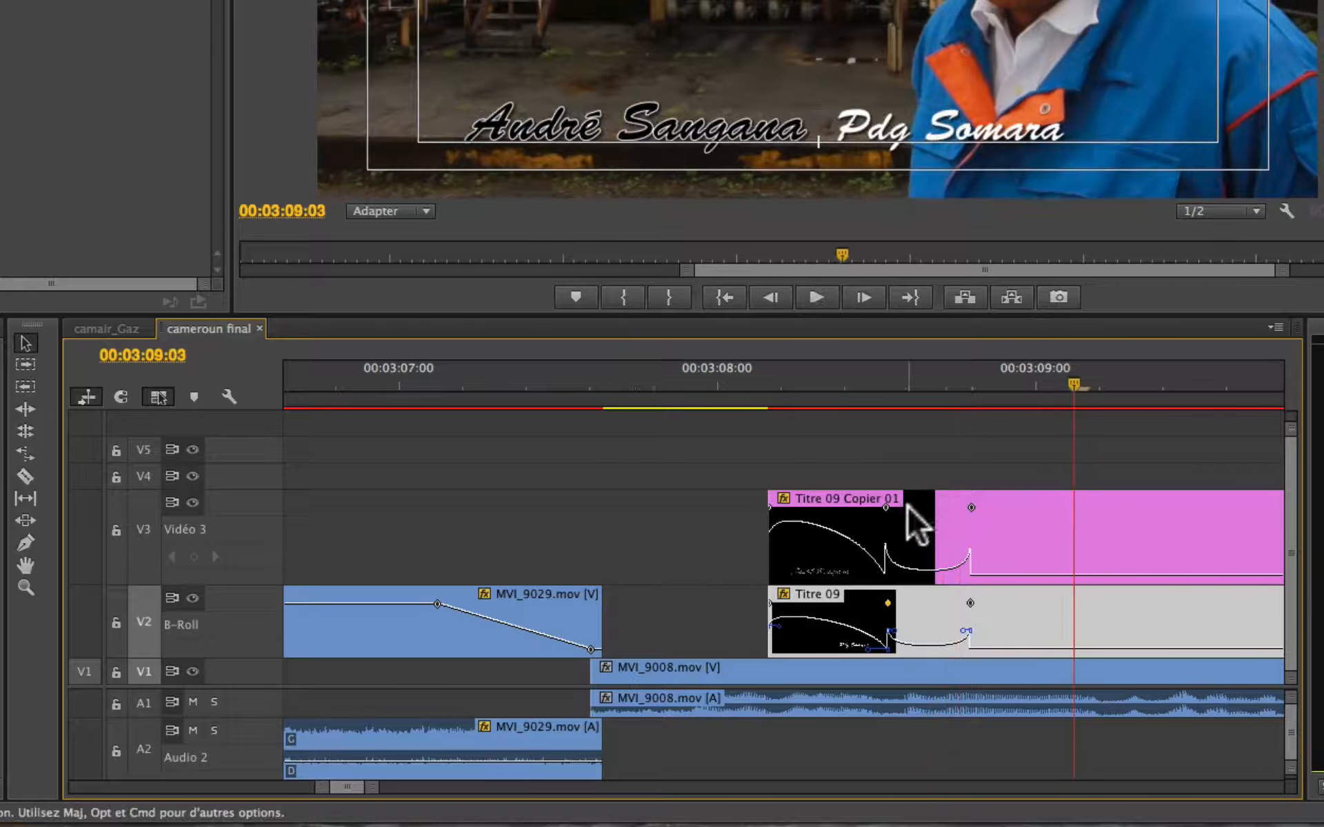
# - Move the overshoot Position keyframes of Titre 09 Copier 01 and Titre 09 to about 00:03:08:14 and play back the bounce
pyautogui.moveTo(888, 604); pyautogui.dragTo(899, 603)
pyautogui.click(614, 337)
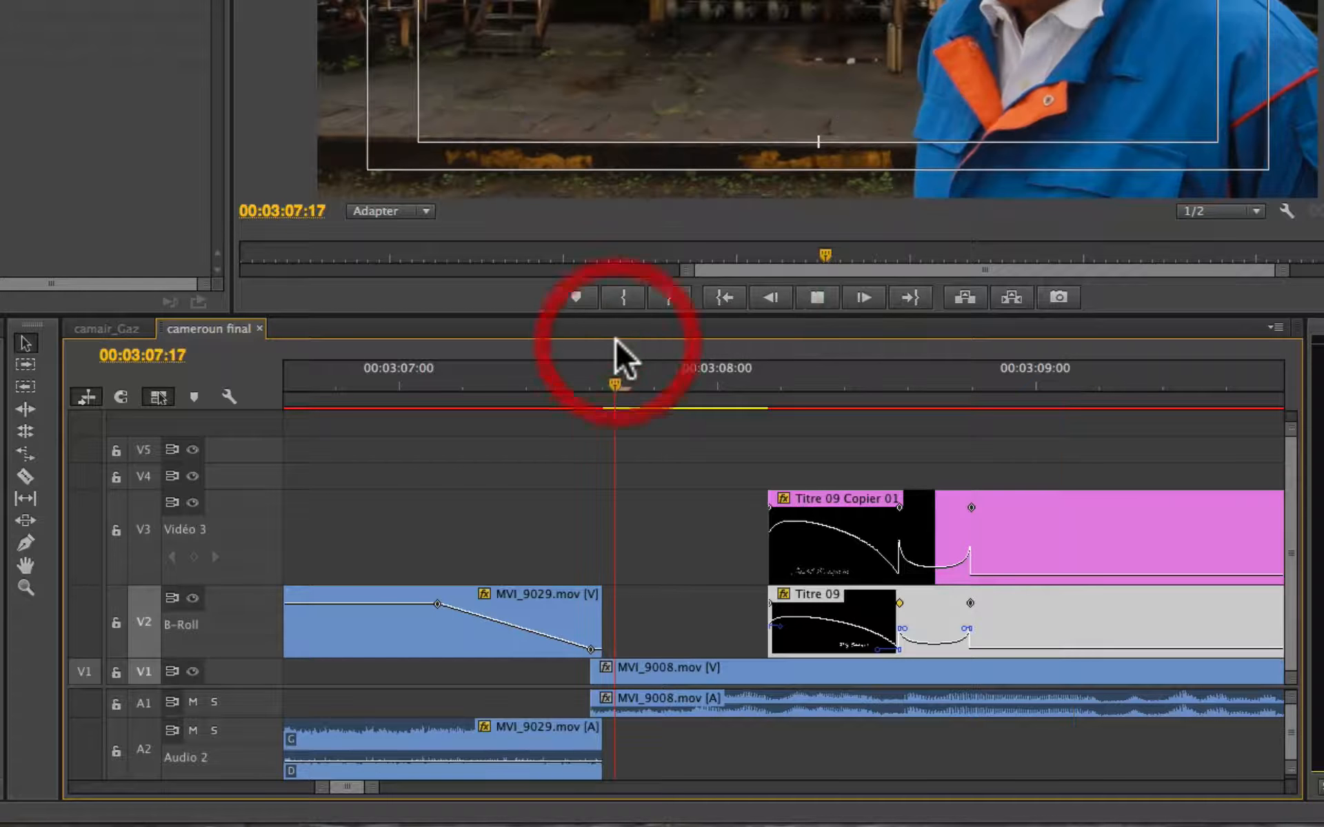
pyautogui.press('space')
pyautogui.press('space')
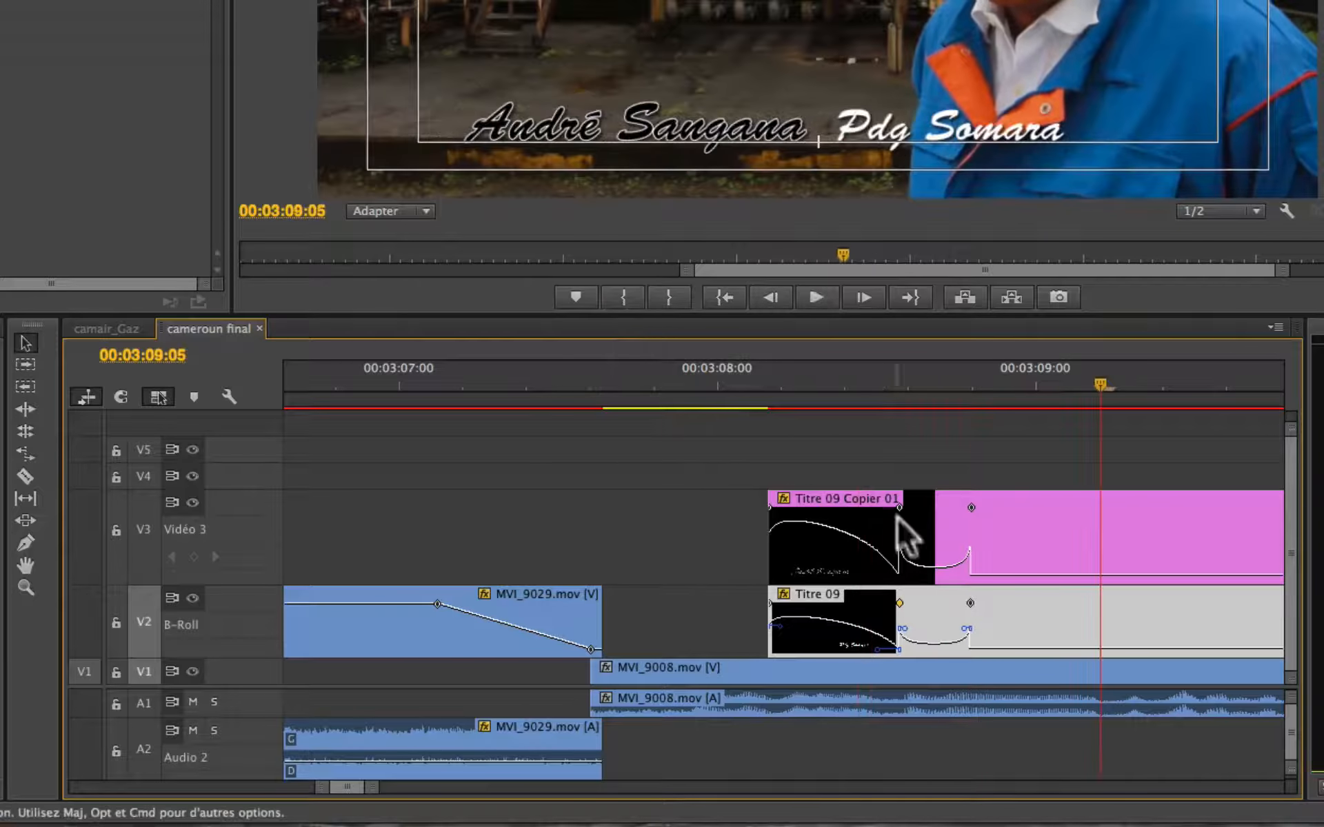
pyautogui.click(740, 376)
pyautogui.press('space')
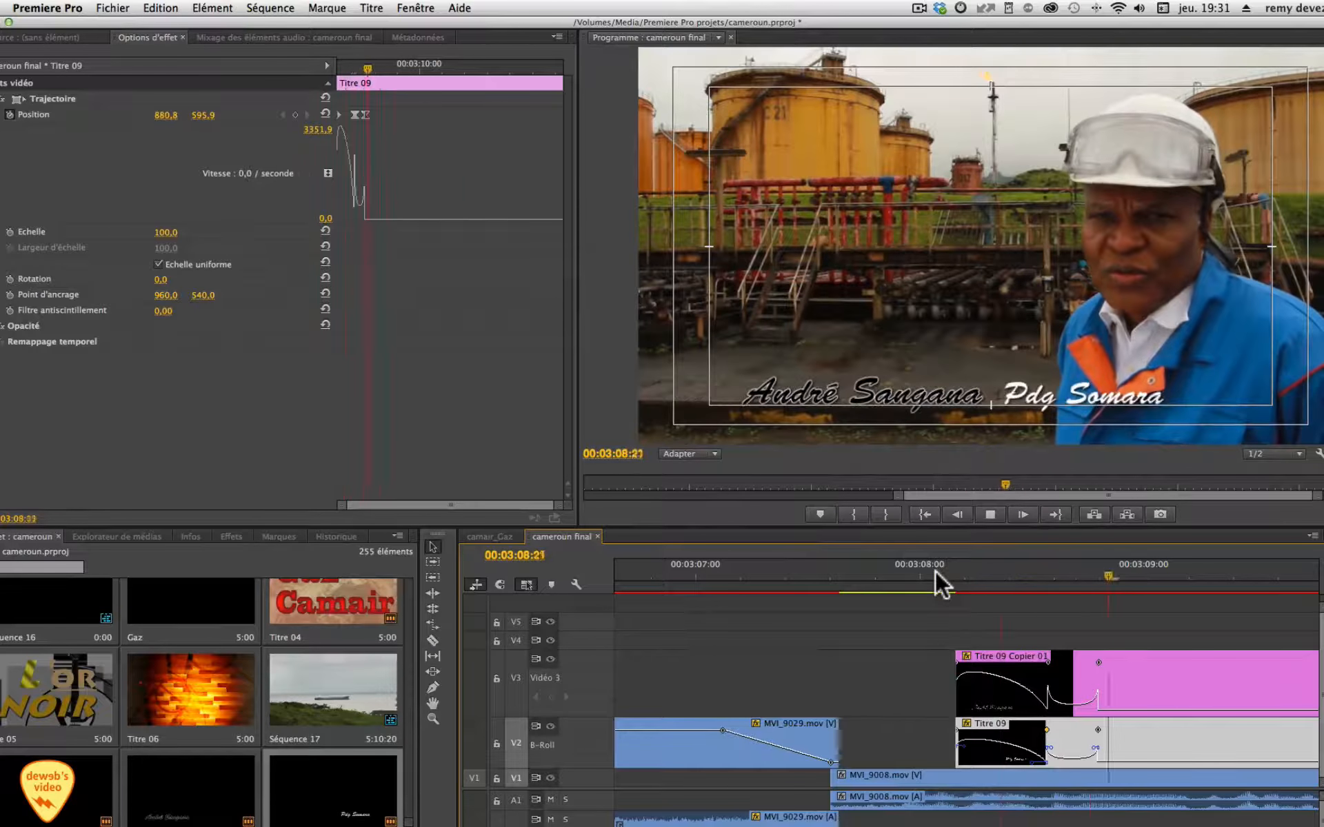
pyautogui.press('space')
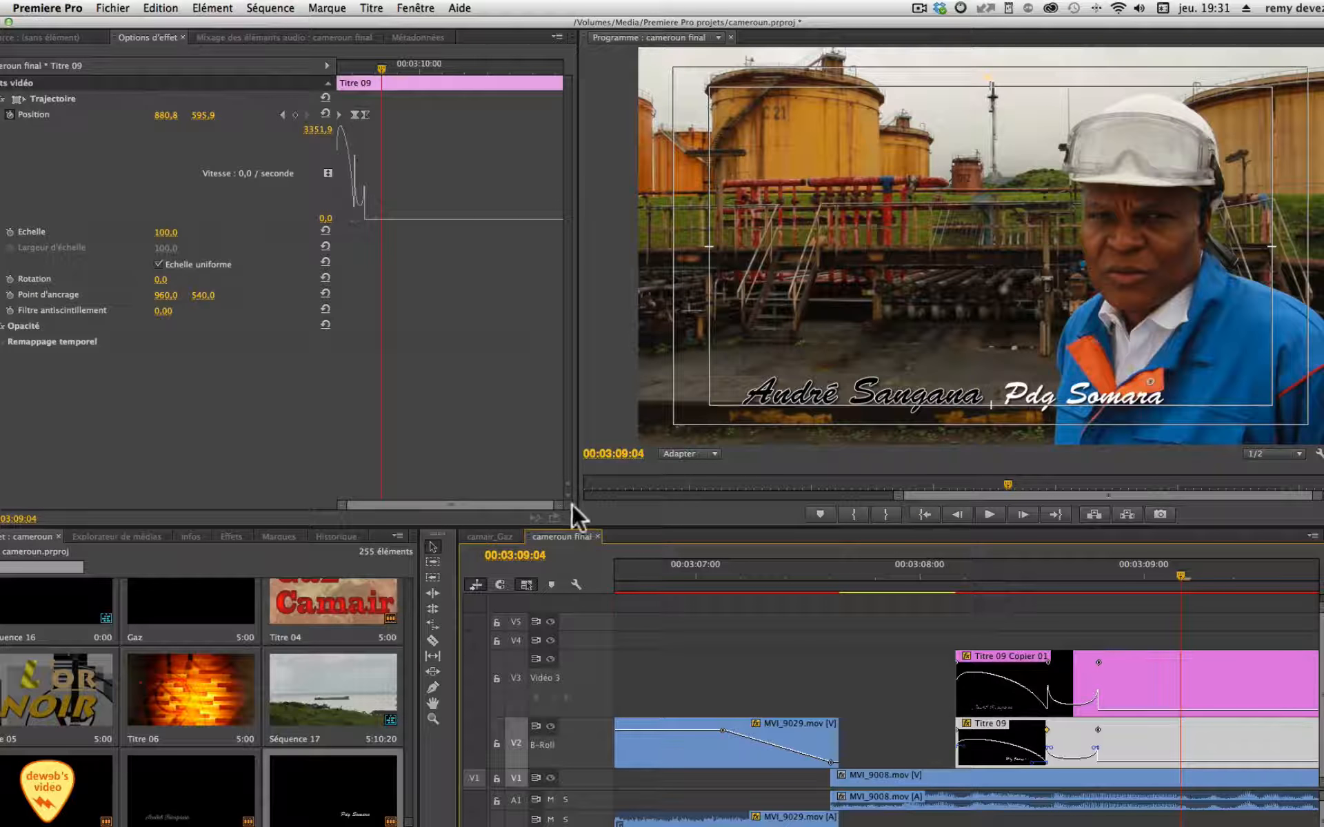
# - Reshape Titre 09's Position velocity curve, raising and shortening the incoming ease at the overshoot keyframe and lowering the starting velocity
pyautogui.moveTo(560, 507); pyautogui.dragTo(395, 517)
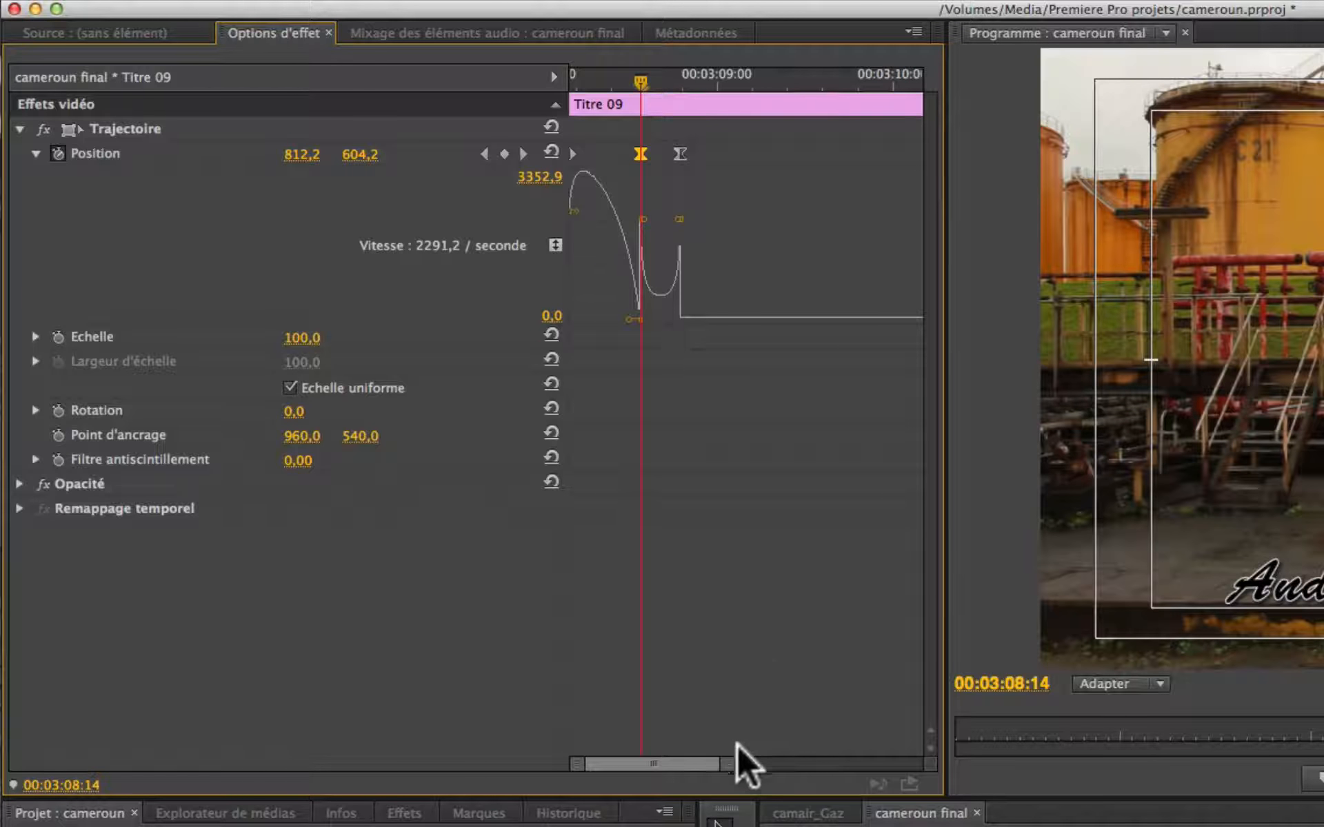
pyautogui.moveTo(729, 762); pyautogui.dragTo(634, 764)
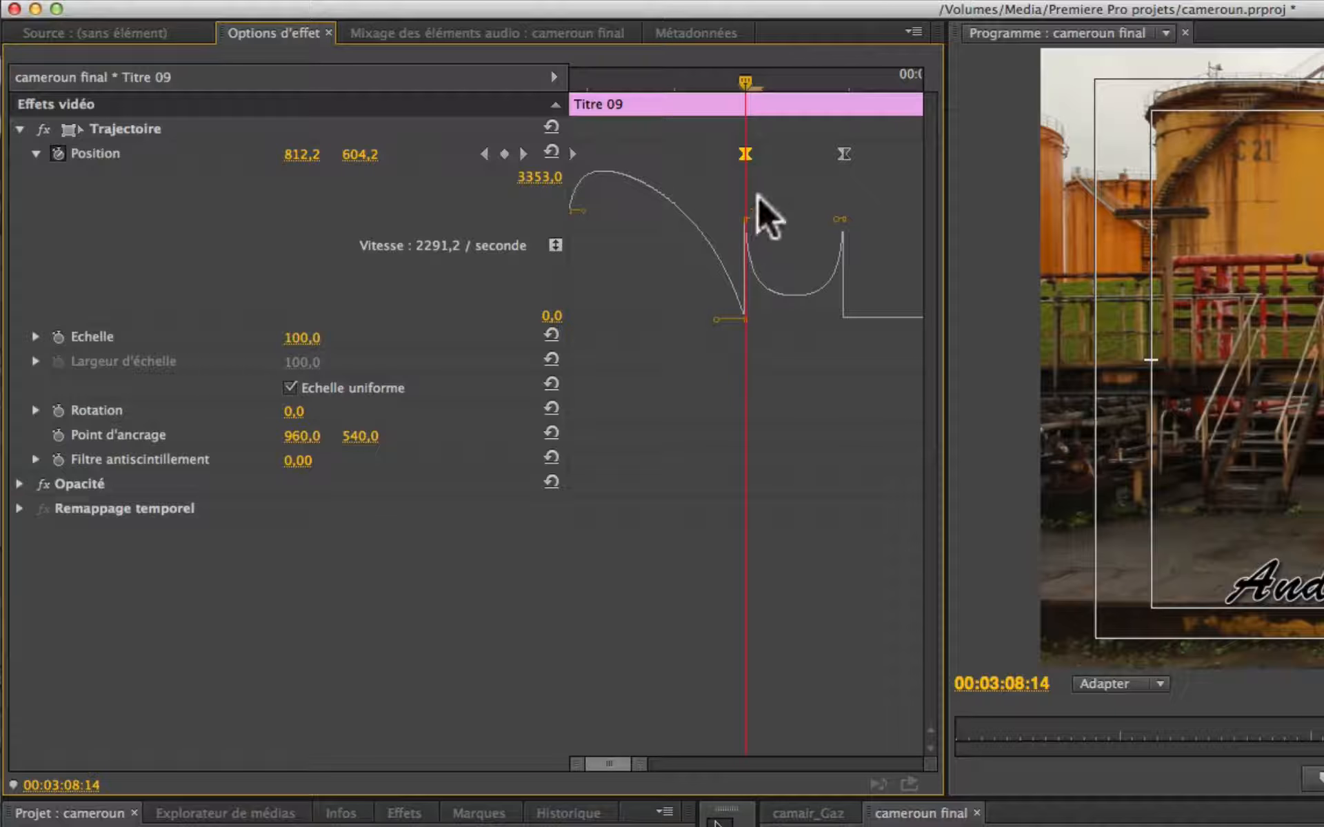
pyautogui.click(711, 318)
pyautogui.moveTo(712, 319); pyautogui.dragTo(723, 276)
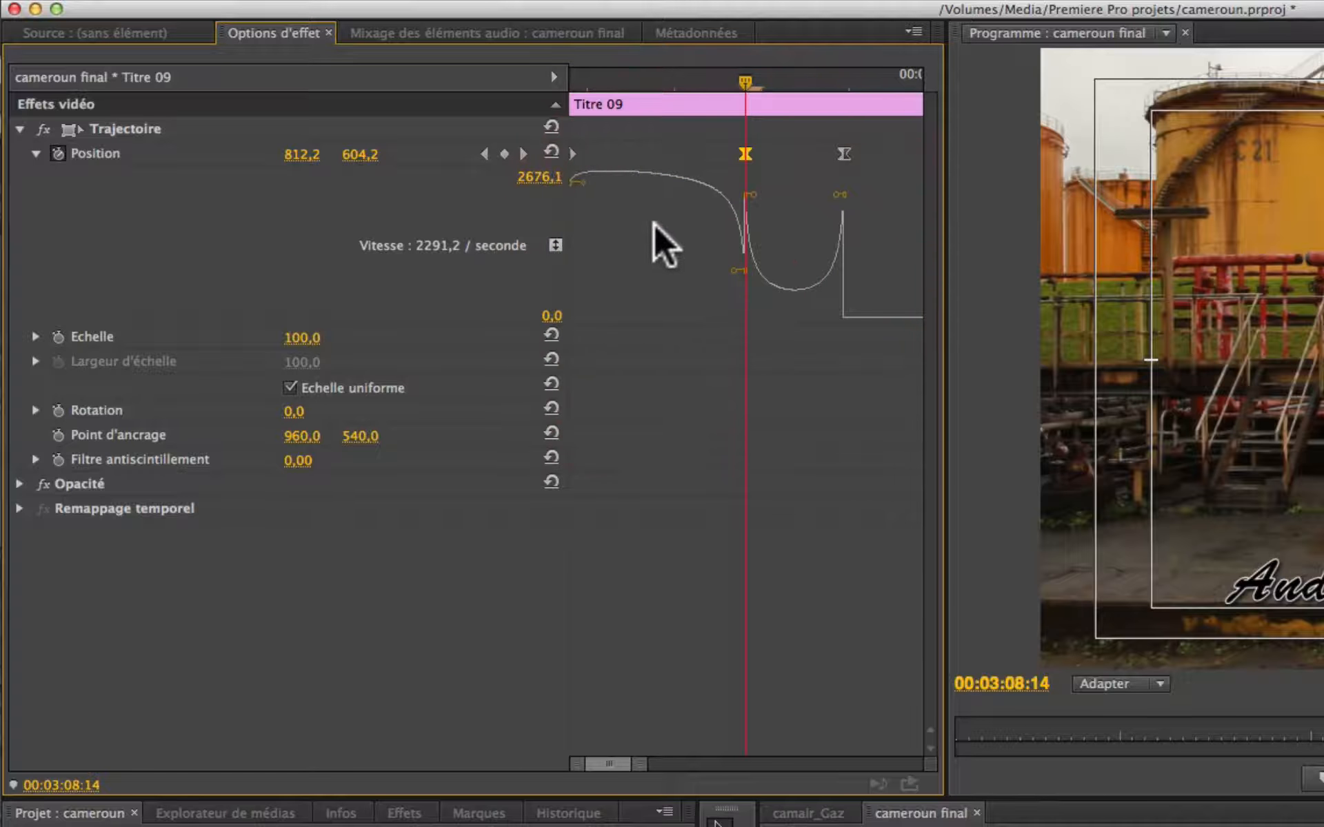
pyautogui.moveTo(582, 183); pyautogui.dragTo(585, 221)
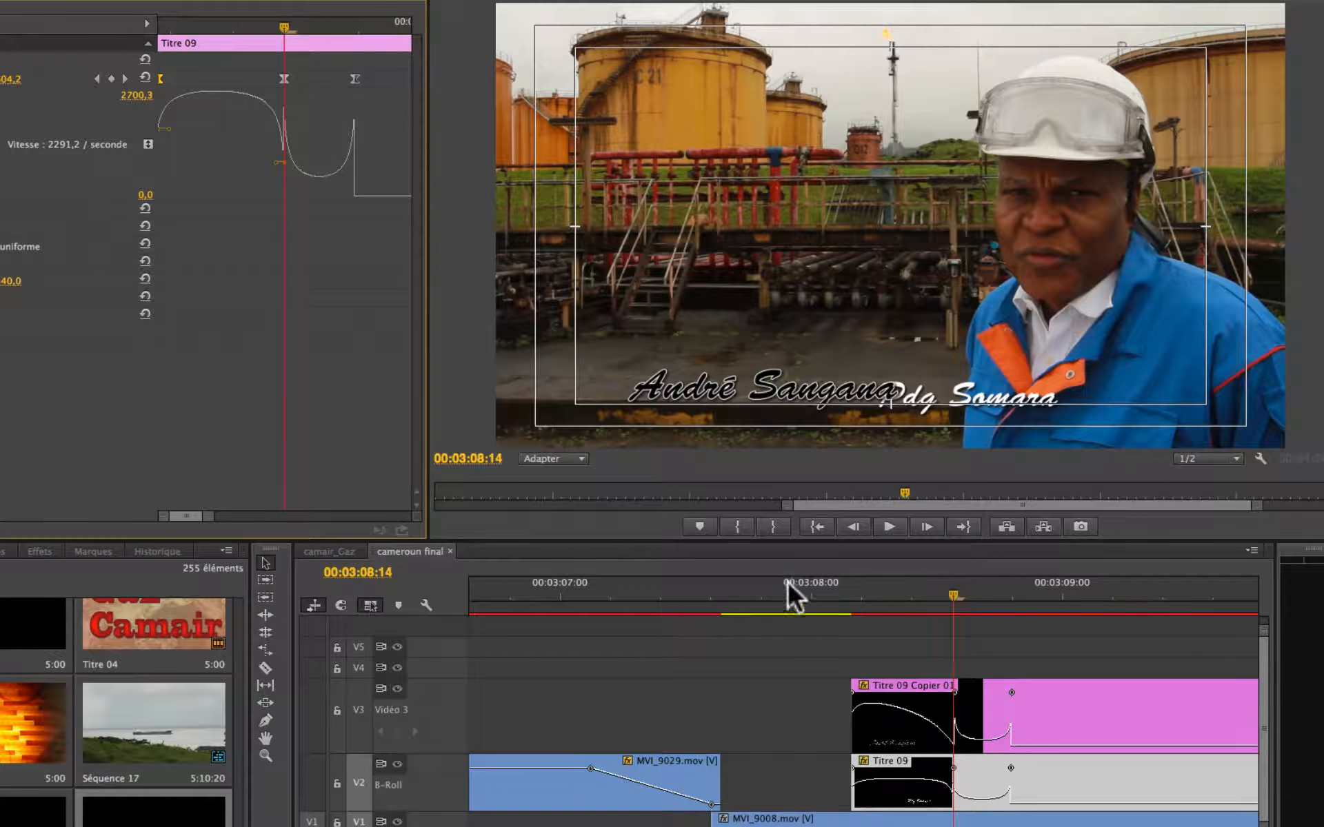
# - Play back the titles with the reshaped entrance curve, then return the playhead to 00:03:07:17
pyautogui.click(792, 590)
pyautogui.press('space')
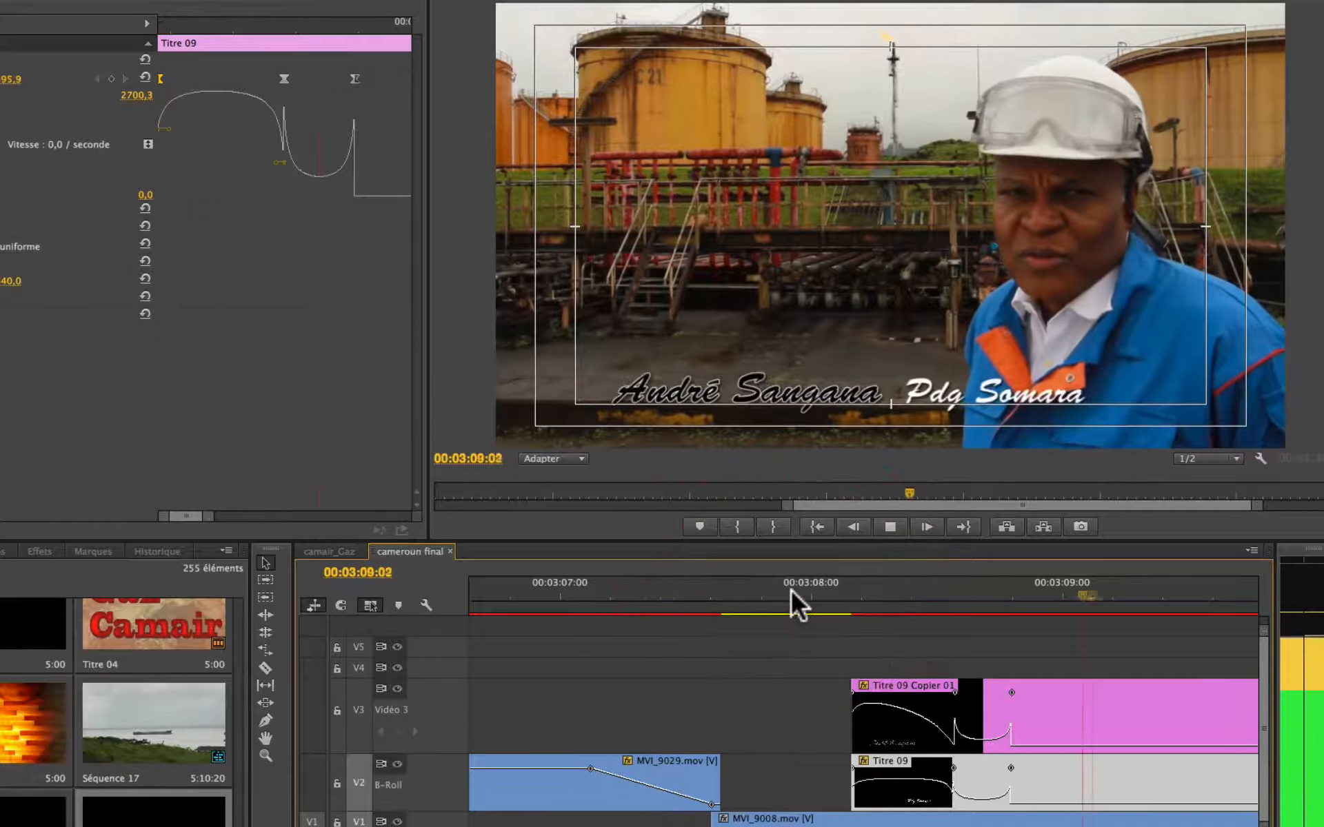
pyautogui.moveTo(791, 590); pyautogui.dragTo(731, 631)
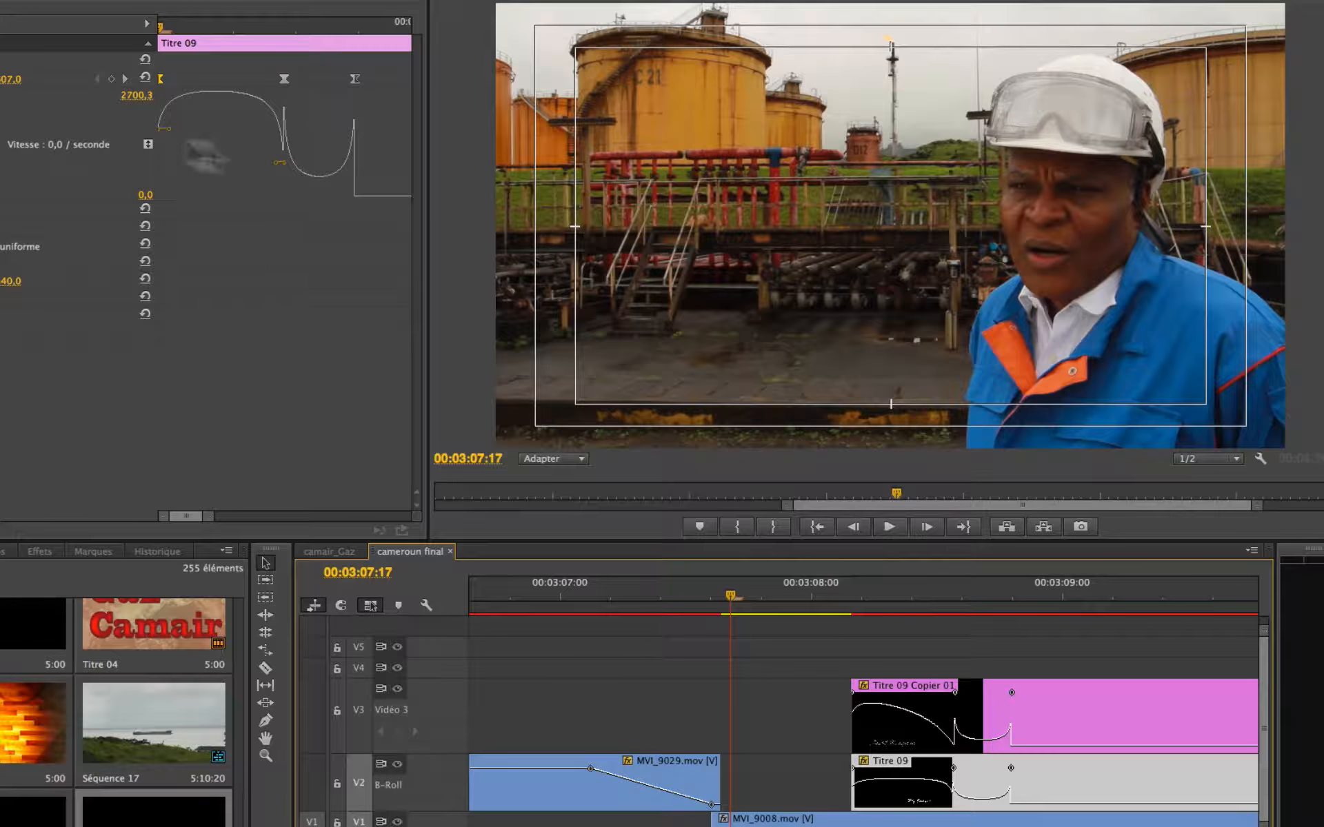
# - Raise Titre 09's starting Position velocity slightly and lower the outgoing velocity at its overshoot keyframe to form a continuous curve
pyautogui.click(171, 126)
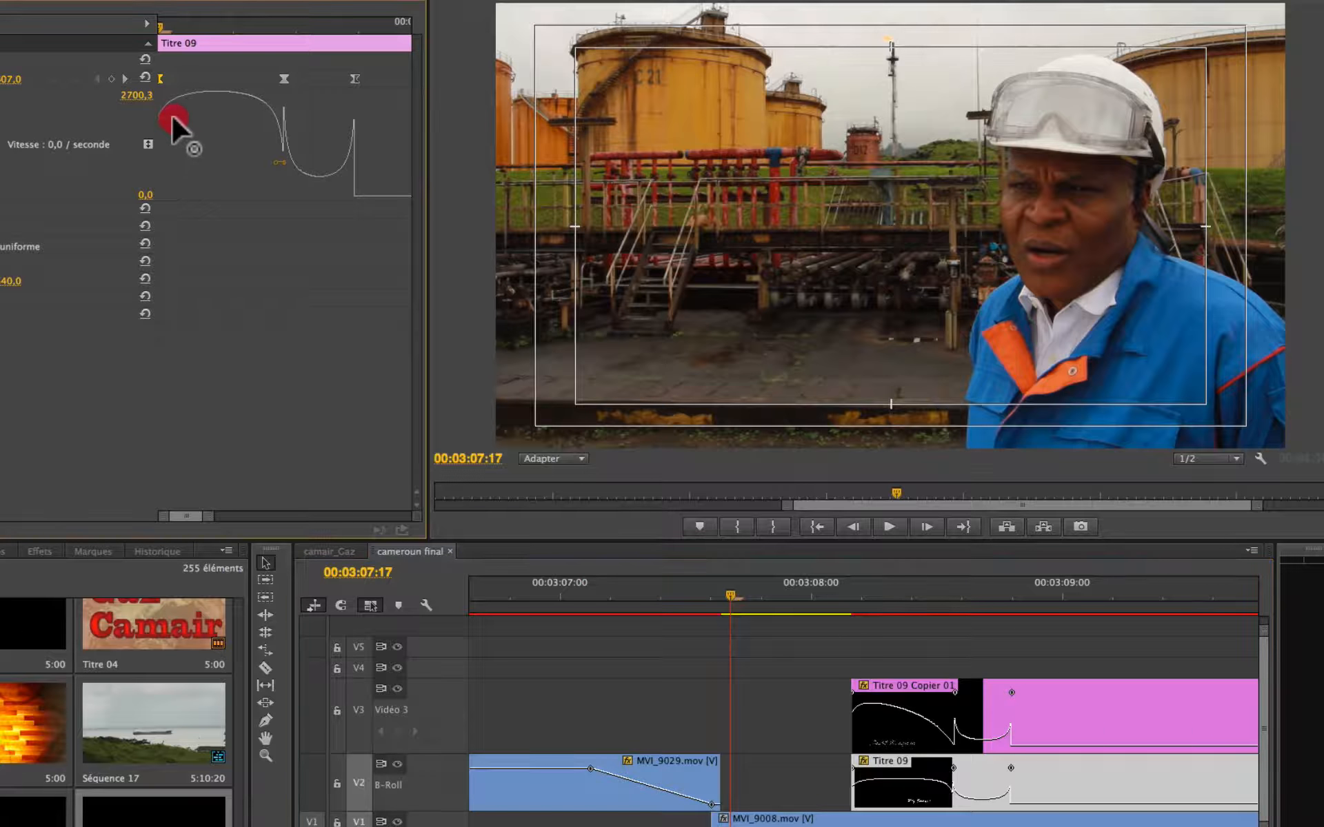
pyautogui.moveTo(172, 116); pyautogui.dragTo(173, 115)
pyautogui.click(284, 161)
pyautogui.click(283, 79)
pyautogui.moveTo(349, 107)
pyautogui.mouseDown()
pyautogui.moveTo(349, 127)
pyautogui.moveTo(288, 126)
pyautogui.moveTo(286, 149)
pyautogui.mouseUp()
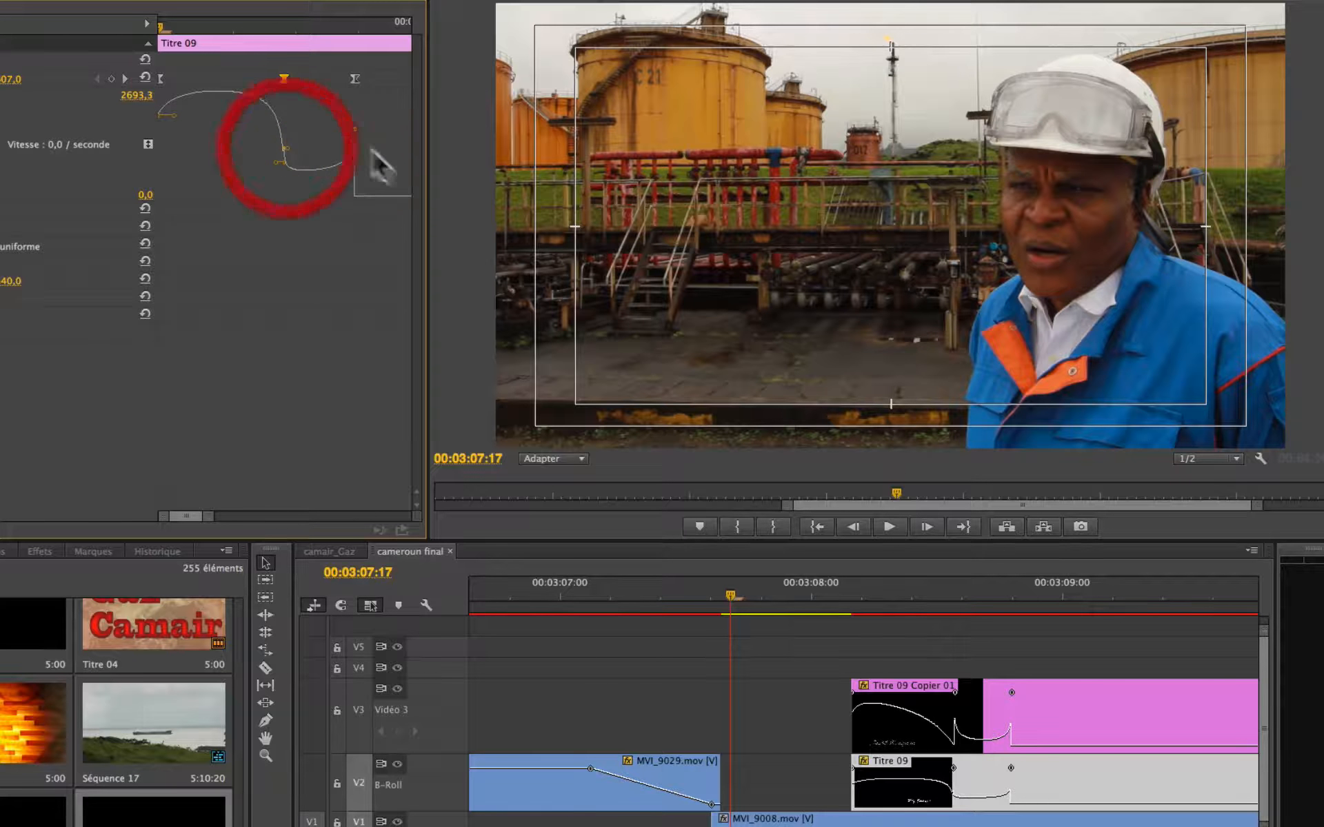
# - Play back the titles with the smoothed overshoot curve, then return the playhead to 00:03:07:18
pyautogui.click(804, 592)
pyautogui.press('space')
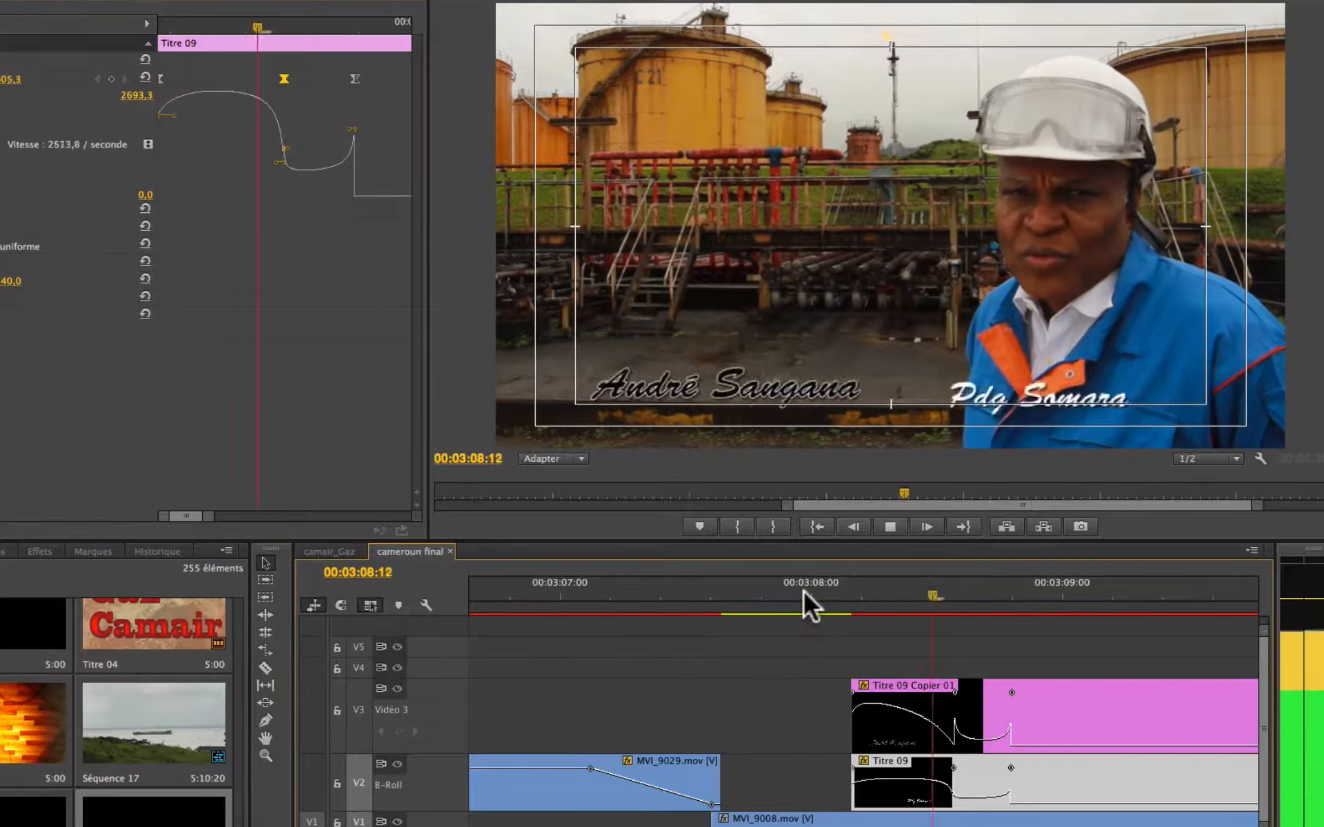
pyautogui.click(787, 588)
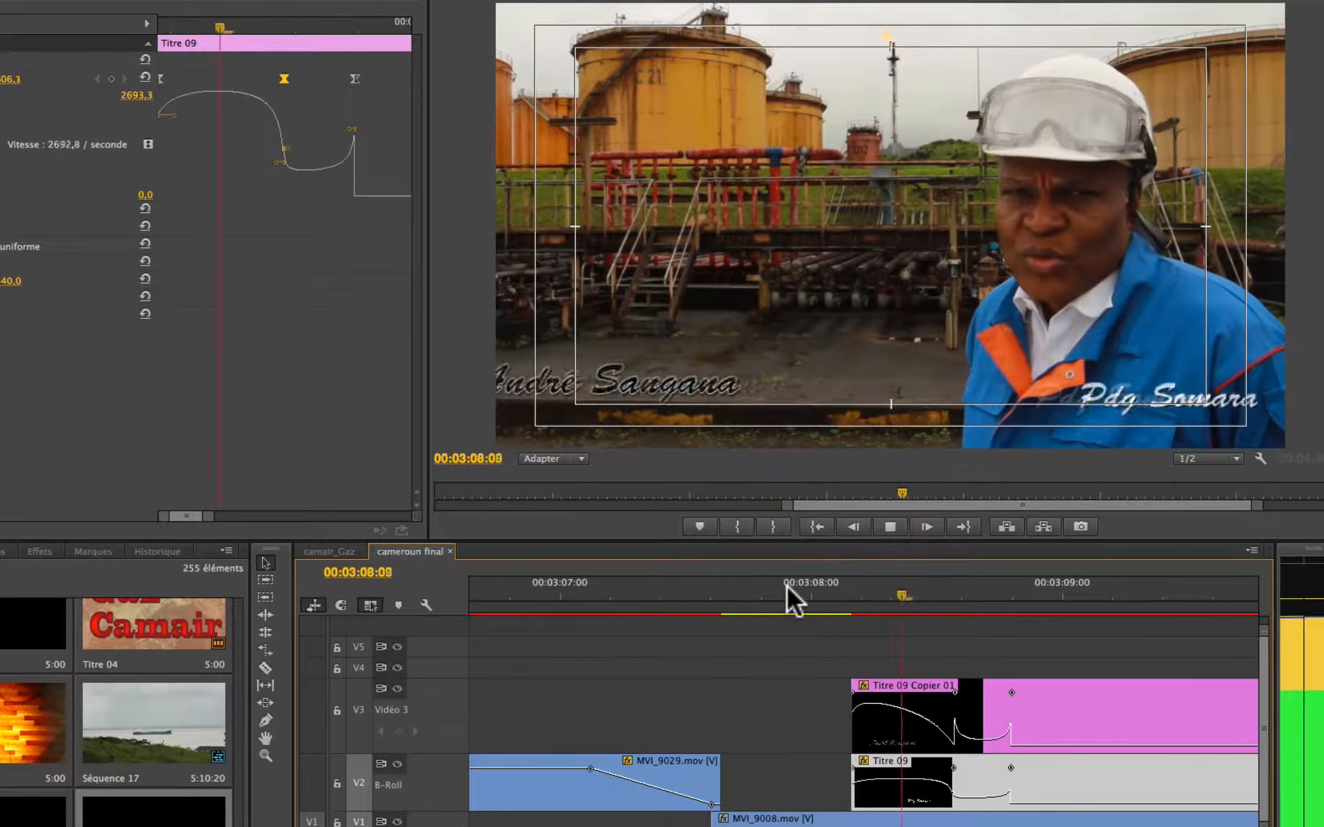
pyautogui.moveTo(787, 587); pyautogui.dragTo(739, 598)
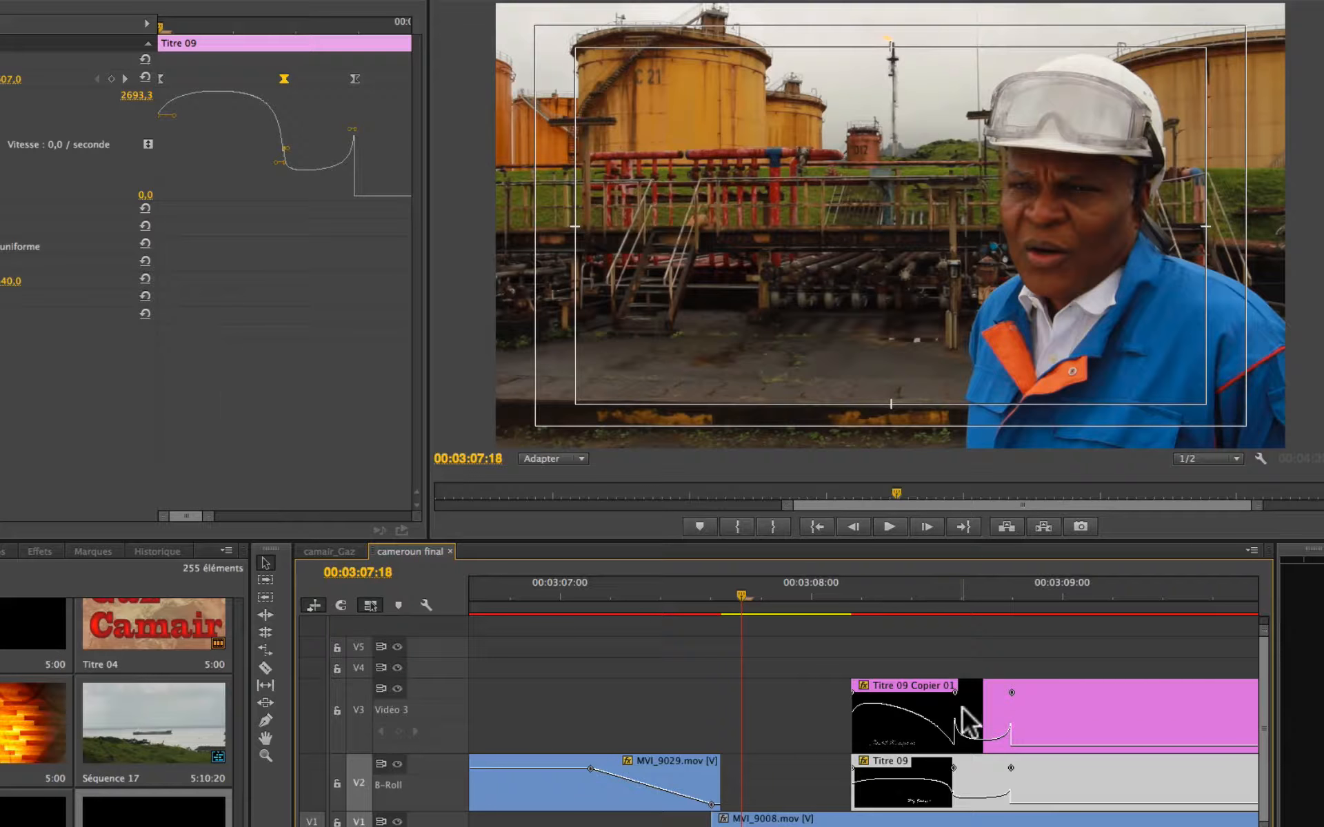
# - Move the overshoot Position keyframes of Titre 09 Copier 01 and Titre 09 slightly earlier and play back the animation
pyautogui.moveTo(955, 693); pyautogui.dragTo(950, 693)
pyautogui.click(956, 776)
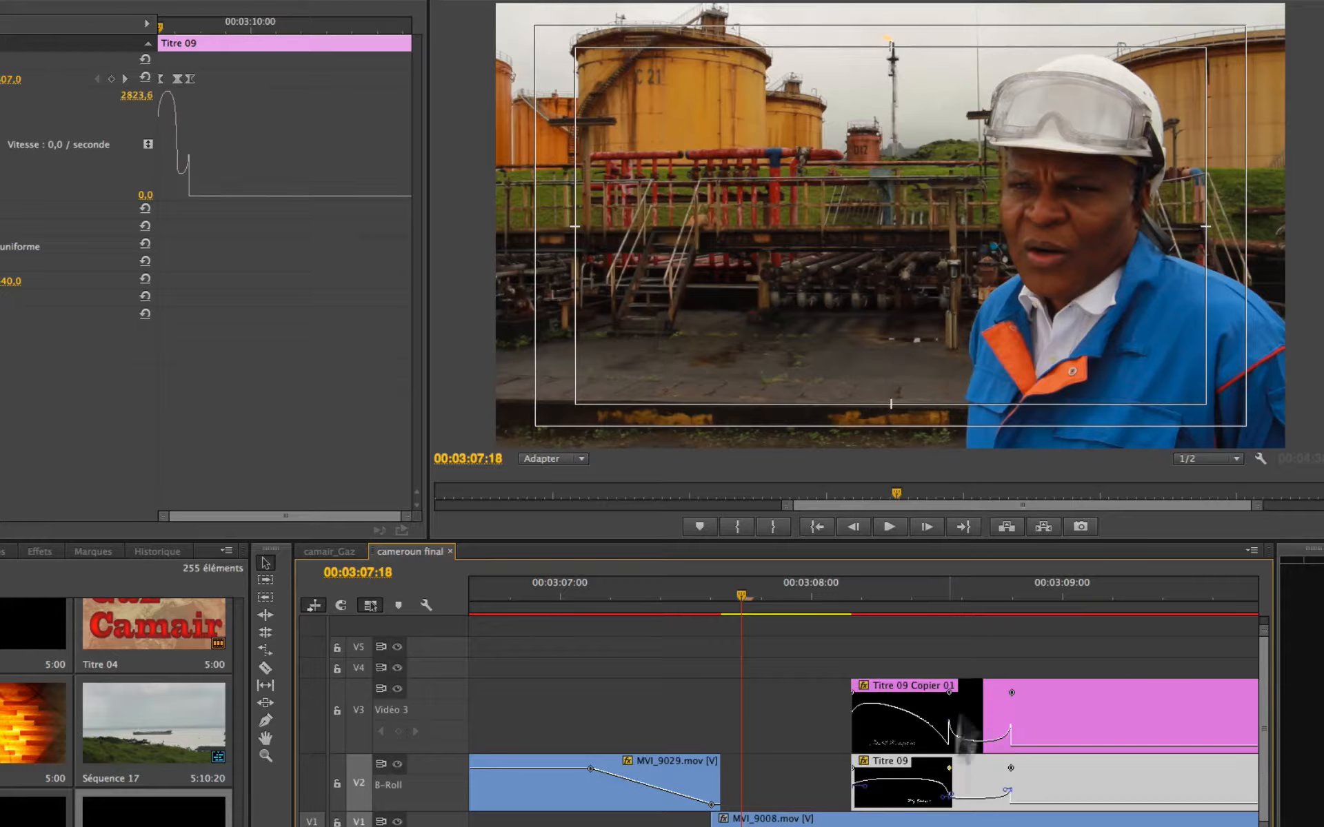
pyautogui.click(854, 593)
pyautogui.press('space')
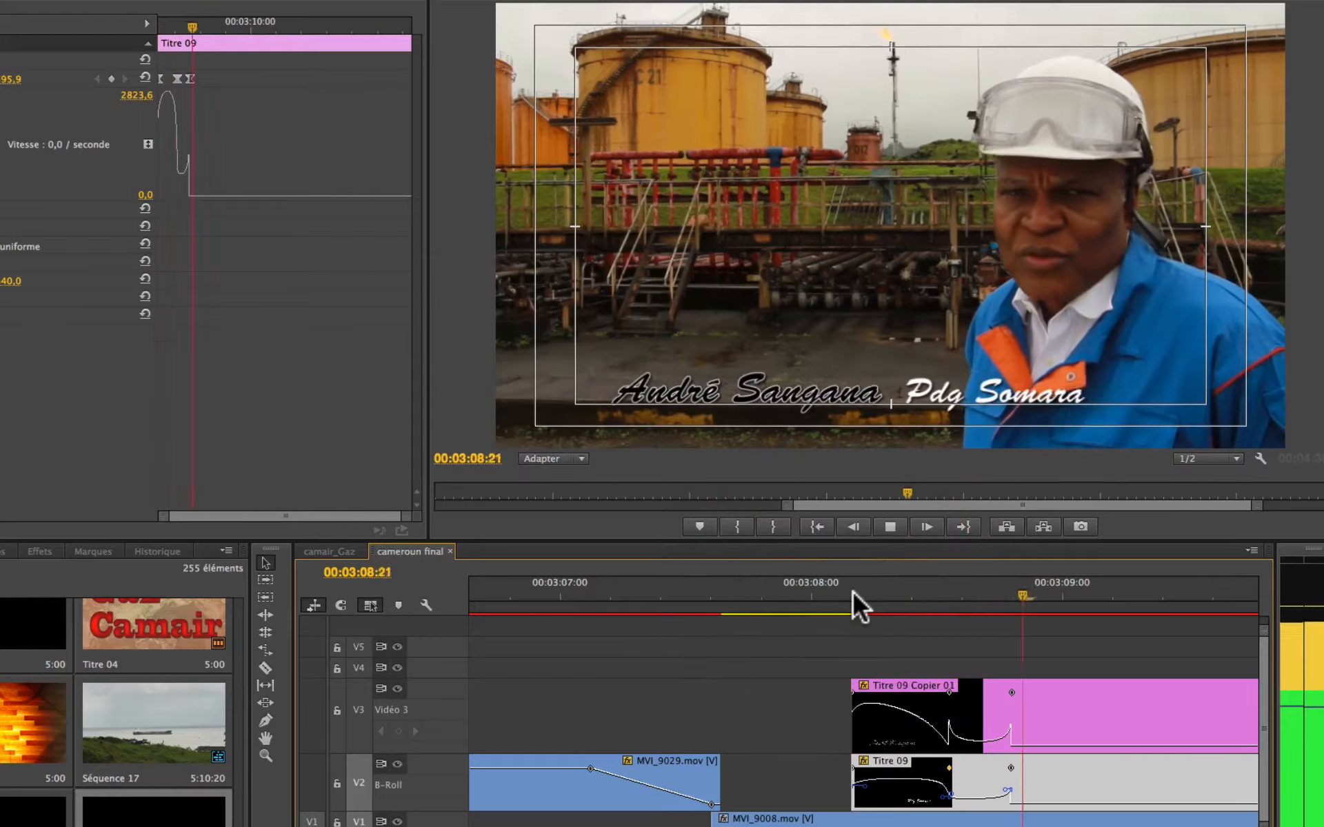